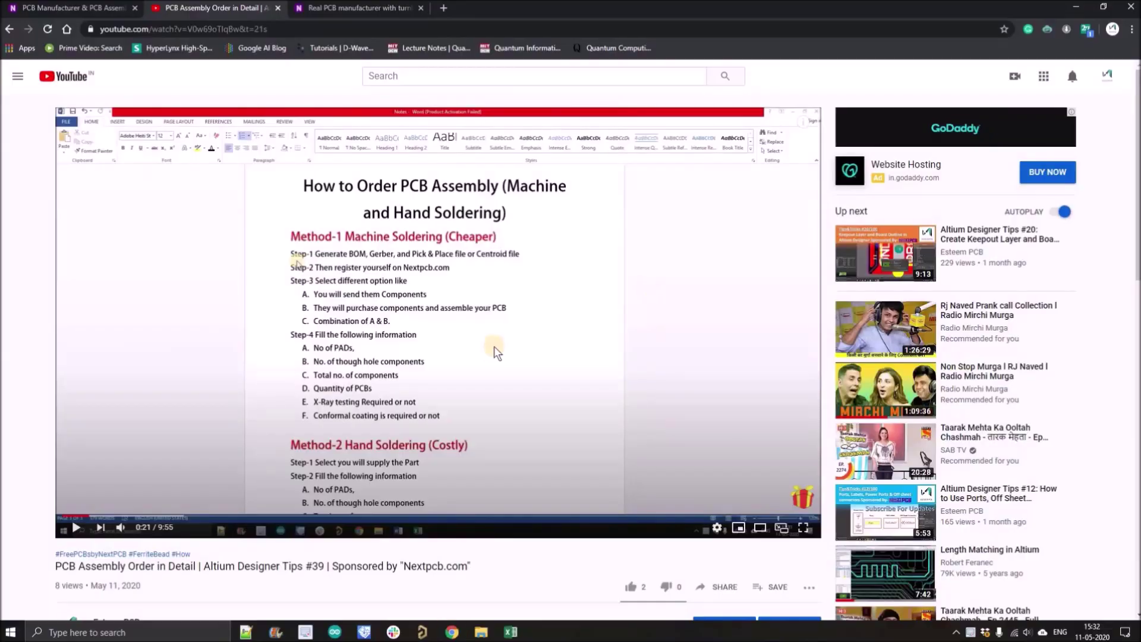
# Step: Find the "Get 10% Off For Your PCB & PCB Assembly Order" offer in the video description and open its NextPCB link
pyautogui.scroll(-2, 297, 99)
pyautogui.scroll(-3, 297, 98)
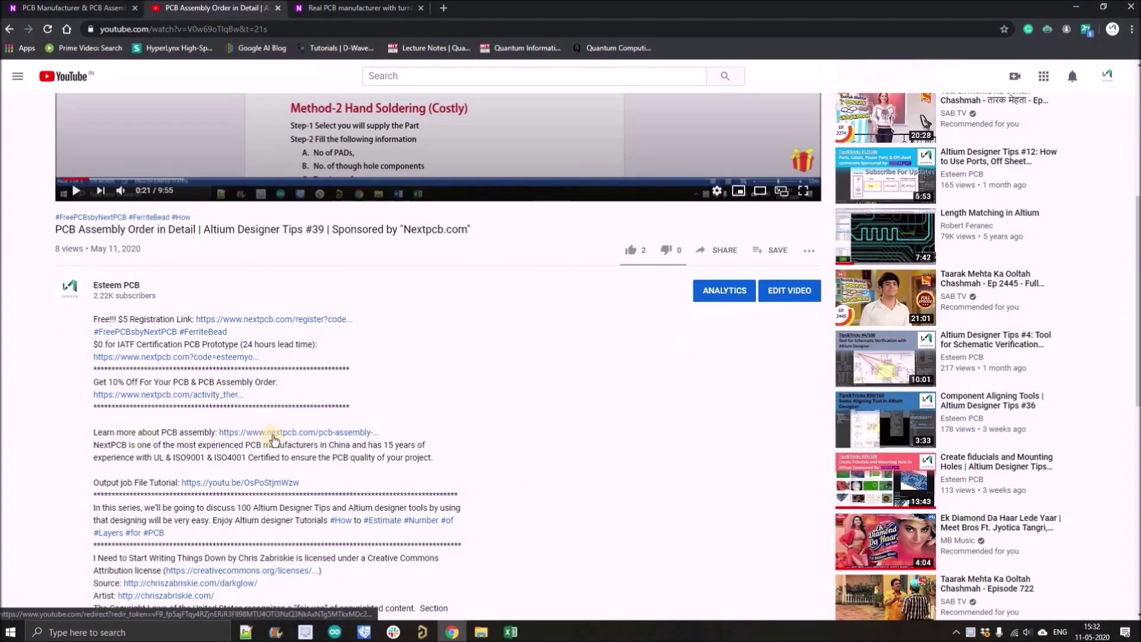
pyautogui.moveTo(95, 381); pyautogui.dragTo(291, 383)
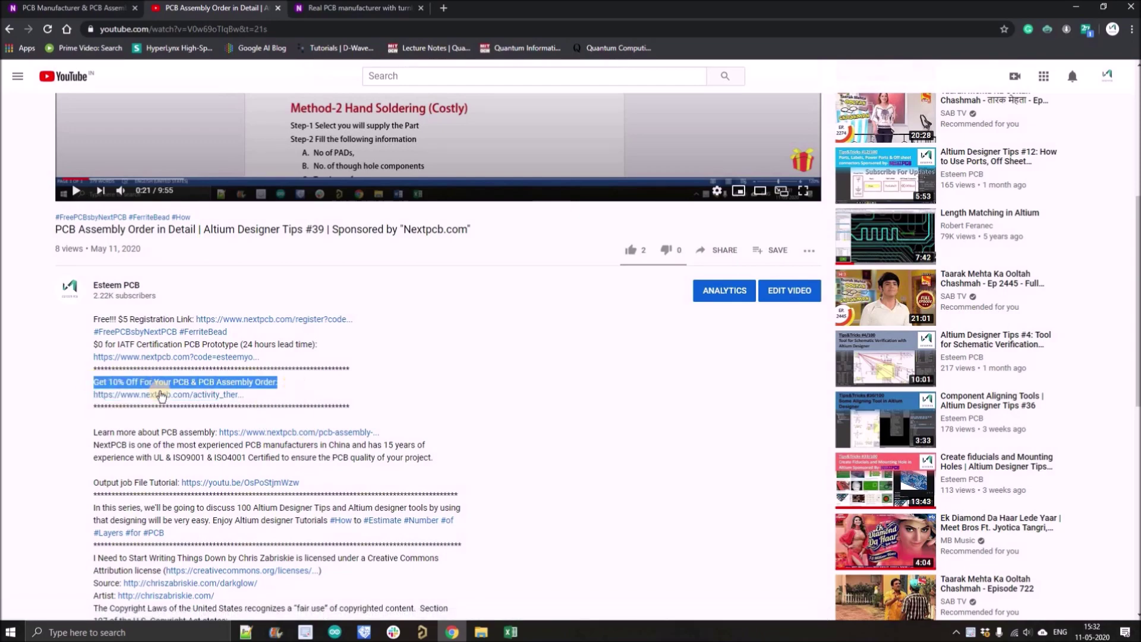
pyautogui.click(158, 395)
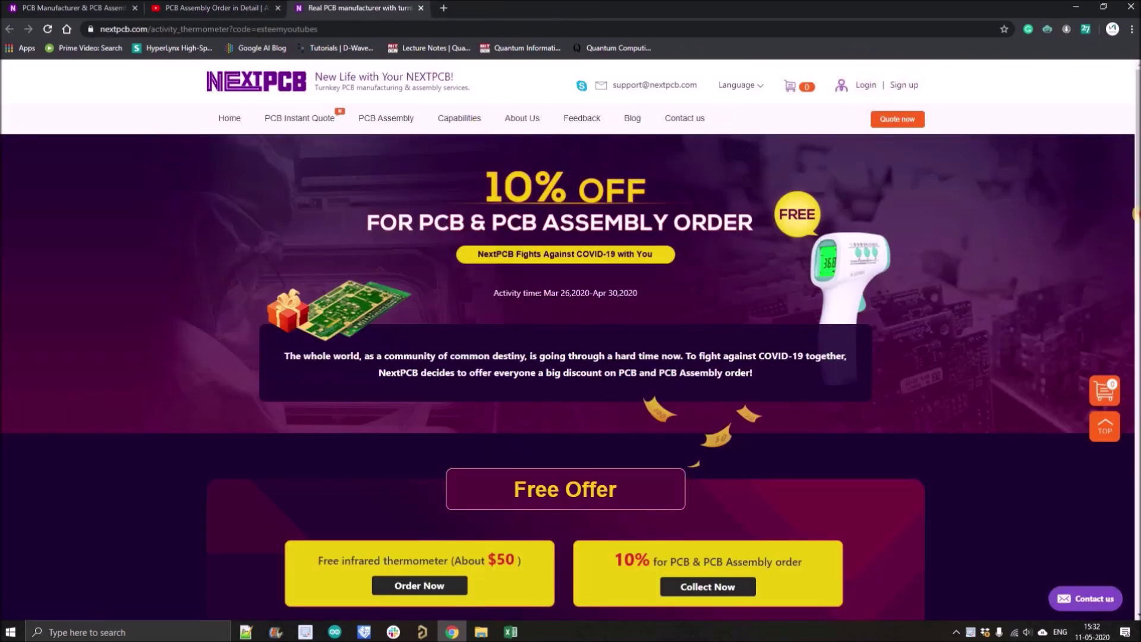
# Step: Sign in to the NextPCB site with the Google account
pyautogui.scroll(-7, 250, 488)
pyautogui.click(482, 279)
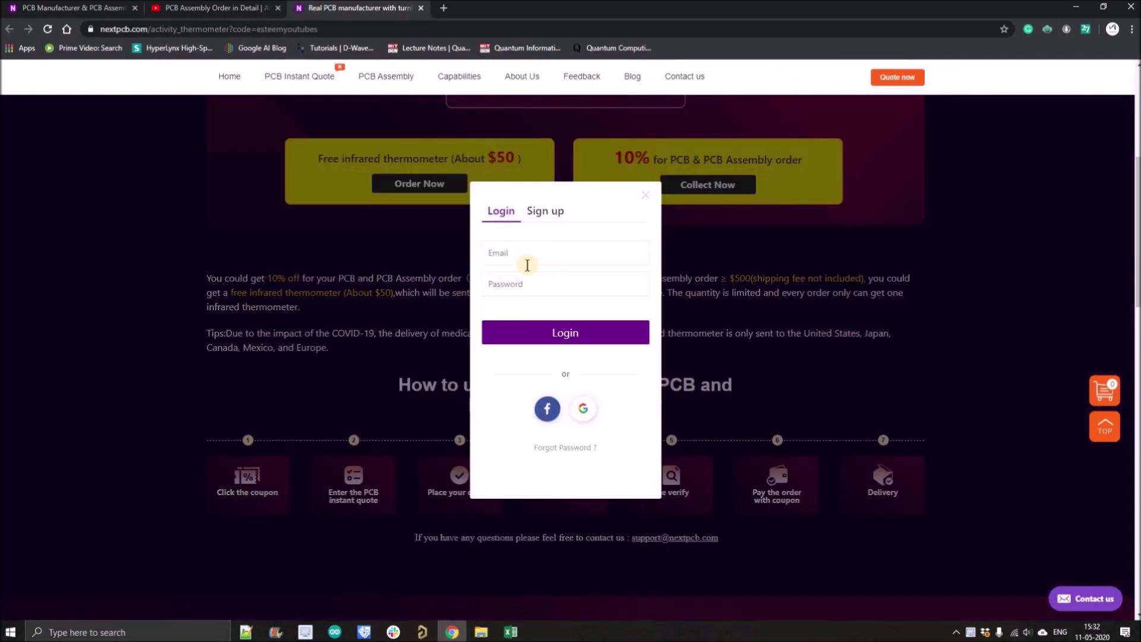
pyautogui.click(582, 411)
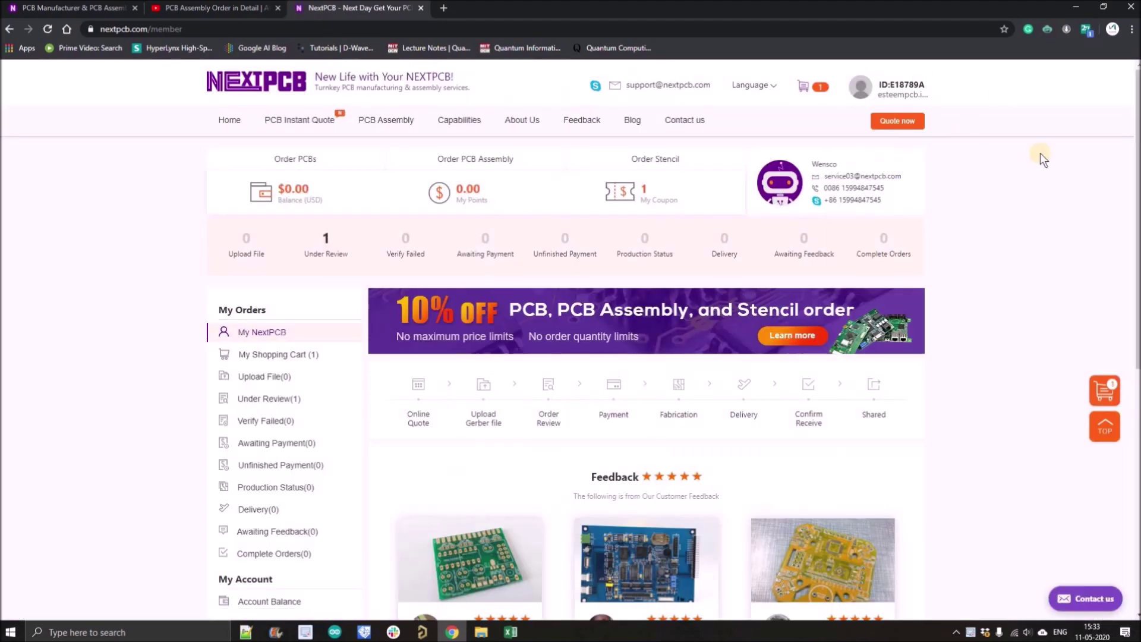
# Step: In the PCB Assembly quote form, set the quantity to 5 and take the number of unique parts, 15, from the bill of materials
pyautogui.click(380, 121)
pyautogui.click(739, 250)
pyautogui.write('5')
pyautogui.click(844, 254)
pyautogui.click(514, 637)
pyautogui.moveTo(498, 520); pyautogui.dragTo(654, 520)
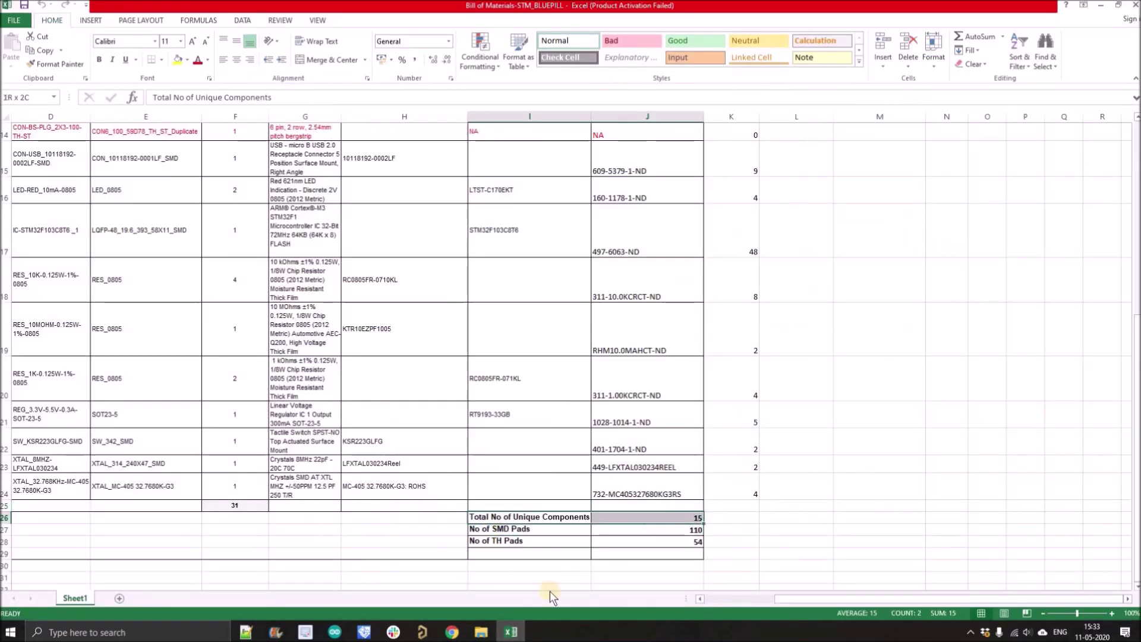
pyautogui.click(453, 632)
pyautogui.write('15')
# Step: Enter 110 pads and 54 thru-holes from the bill of materials and request the assembly quote
pyautogui.click(784, 286)
pyautogui.click(515, 632)
pyautogui.click(452, 632)
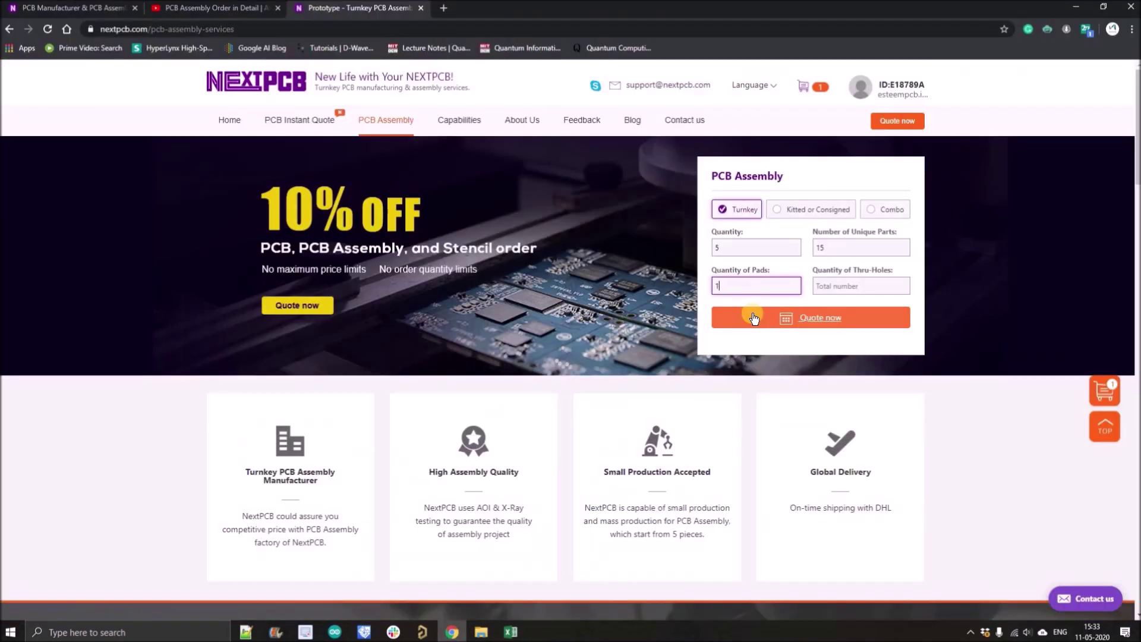
pyautogui.write('110')
pyautogui.press('Tab')
pyautogui.write('54')
pyautogui.click(838, 318)
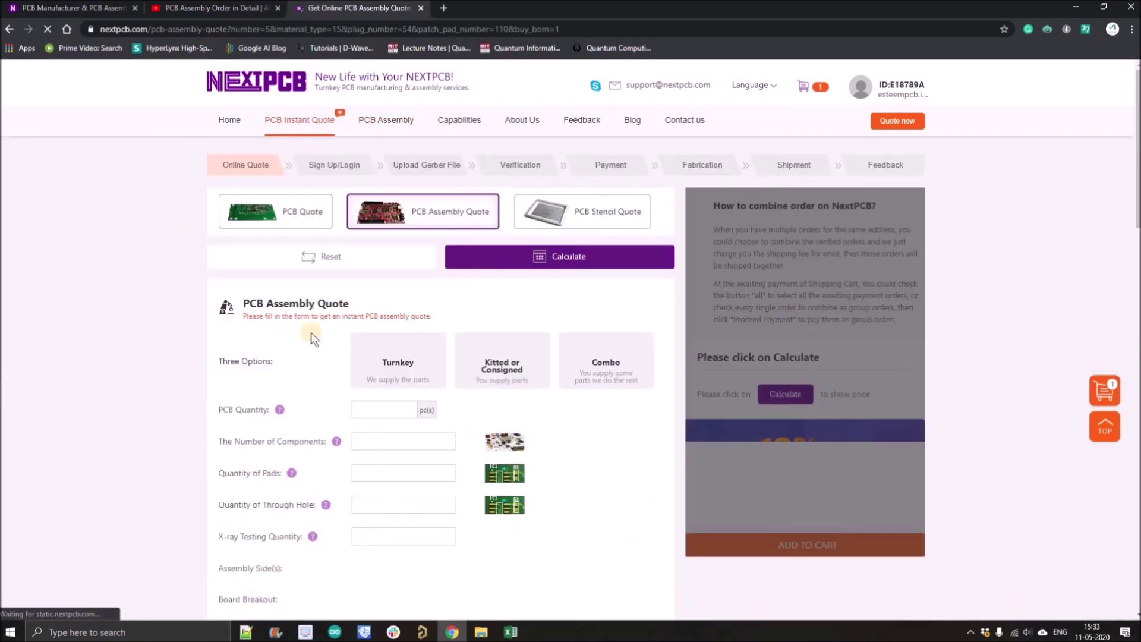
# Step: Set the X-ray testing quantity to 0, the board dimensions to 53 × 23 mm and the assembly to double side
pyautogui.click(377, 497)
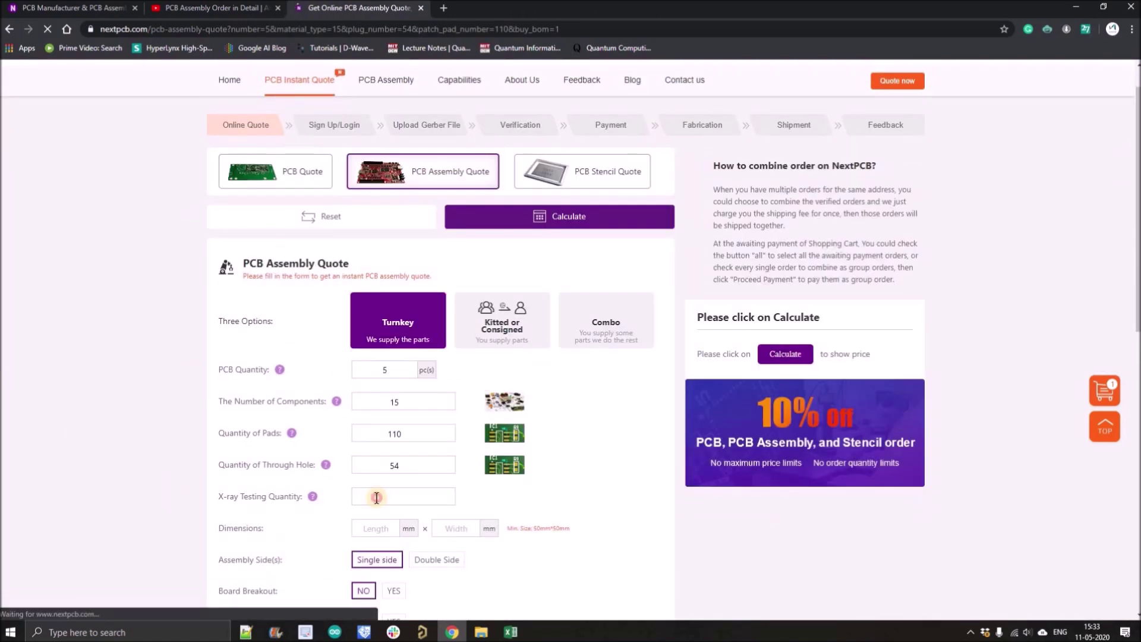
pyautogui.write('0')
pyautogui.scroll(-4, 486, 265)
pyautogui.click(378, 262)
pyautogui.write('58')
pyautogui.click(463, 262)
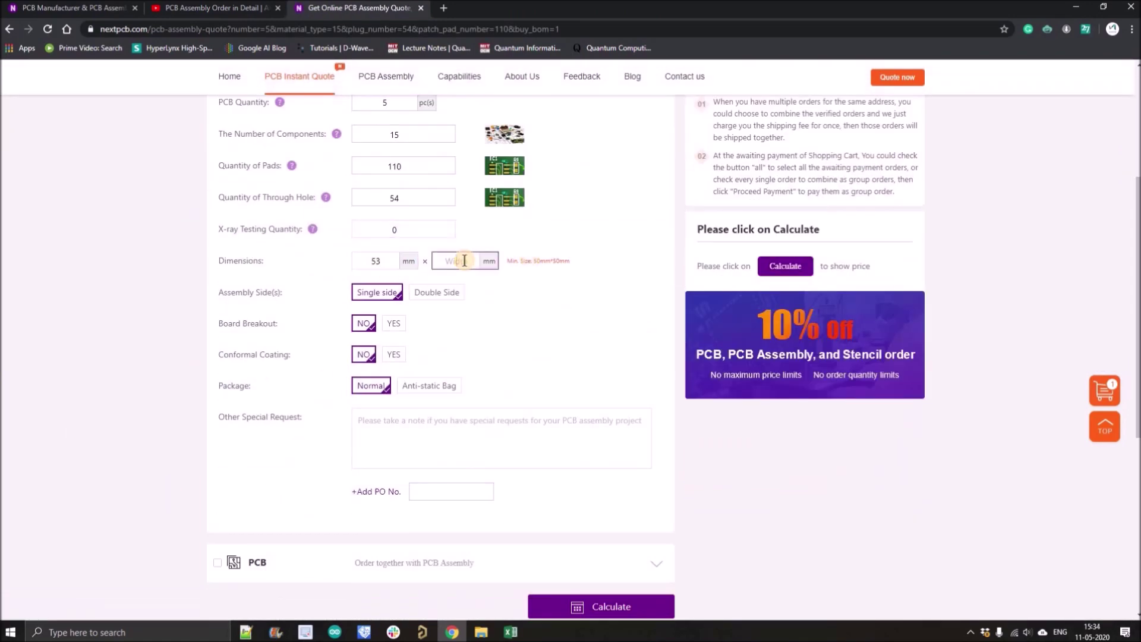
pyautogui.write('22')
pyautogui.click(440, 290)
# Step: Include a 5-piece PCB order together with the assembly quote
pyautogui.scroll(-3, 437, 293)
pyautogui.click(218, 364)
pyautogui.scroll(-2, 379, 264)
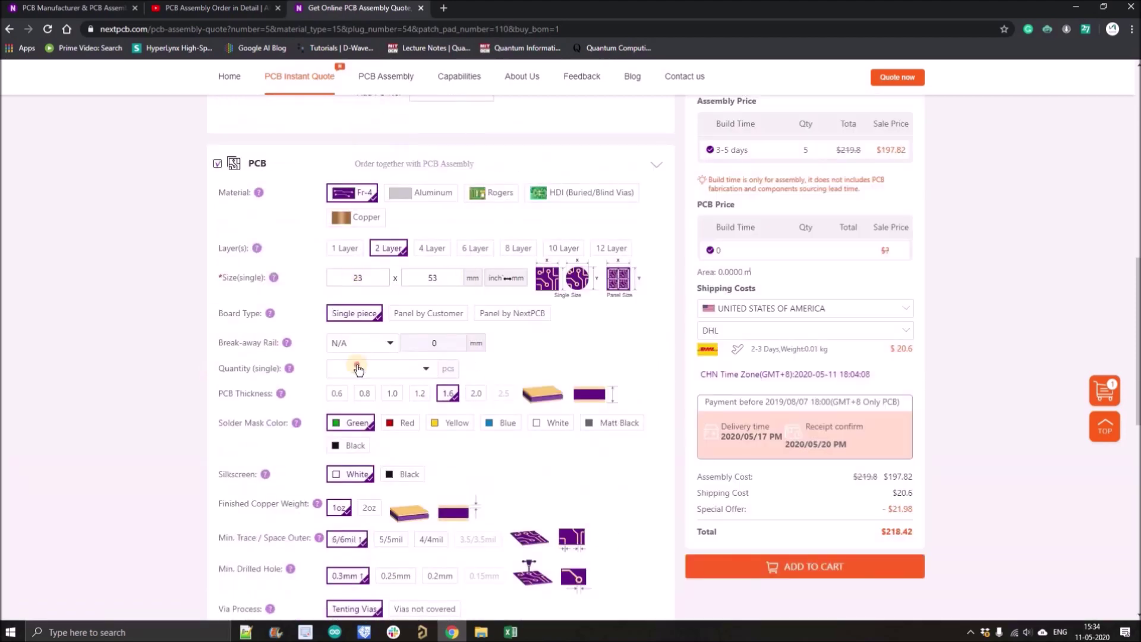
pyautogui.moveTo(1137, 291); pyautogui.dragTo(1133, 89)
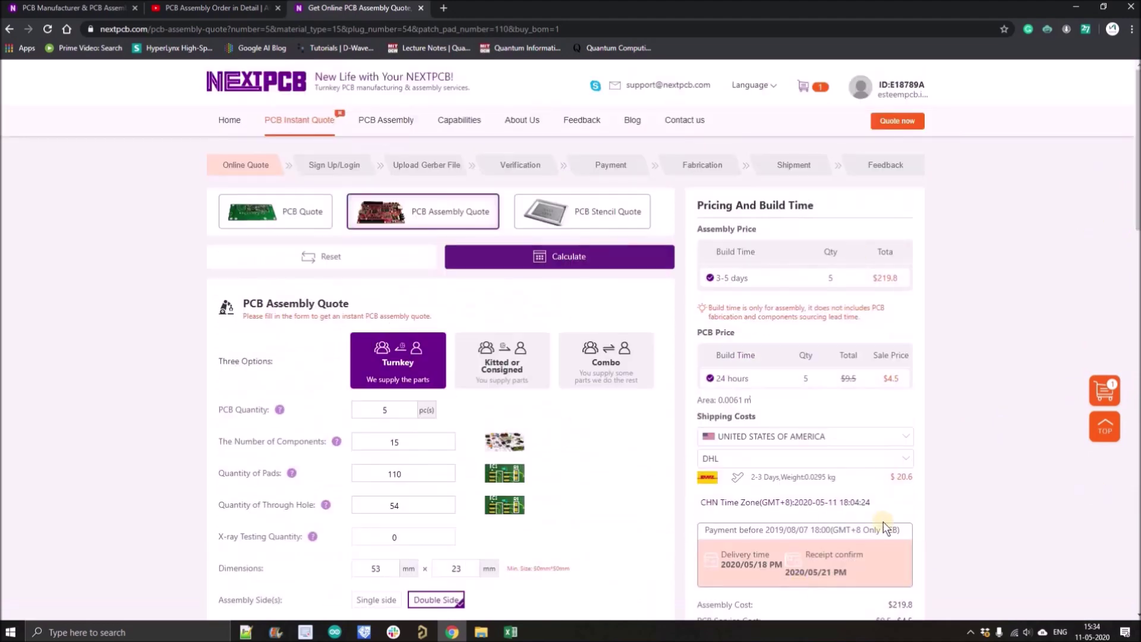
# Step: Set the shipping to India by China Post Airmail and add the order to the cart
pyautogui.click(814, 437)
pyautogui.moveTo(908, 462); pyautogui.dragTo(908, 478)
pyautogui.scroll(-5, 909, 483)
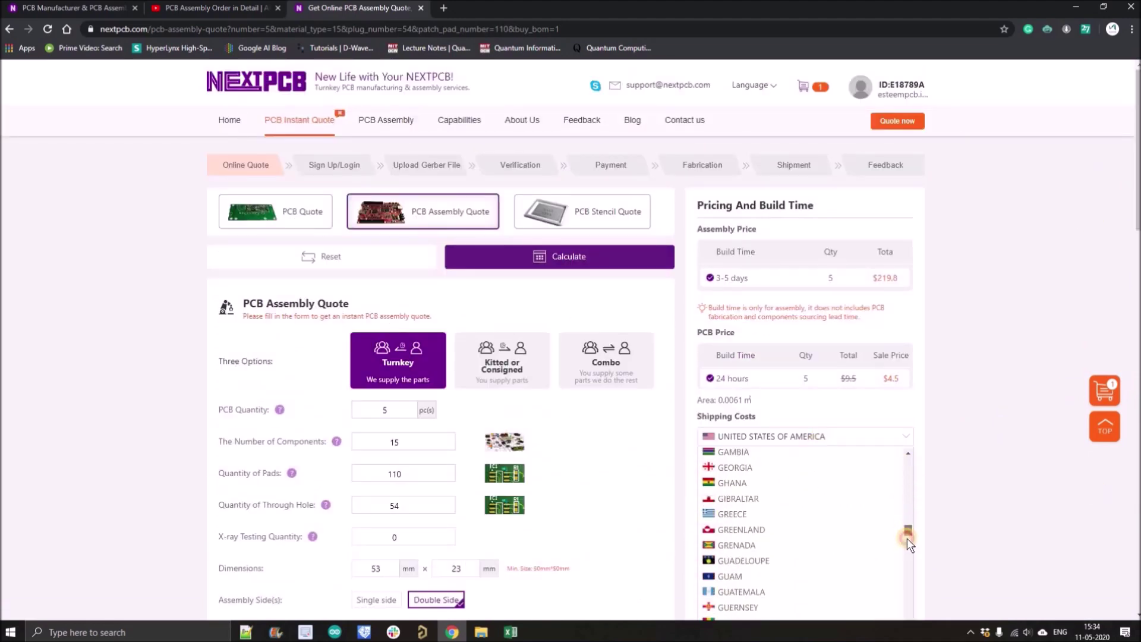
pyautogui.click(730, 515)
pyautogui.click(833, 459)
pyautogui.click(722, 498)
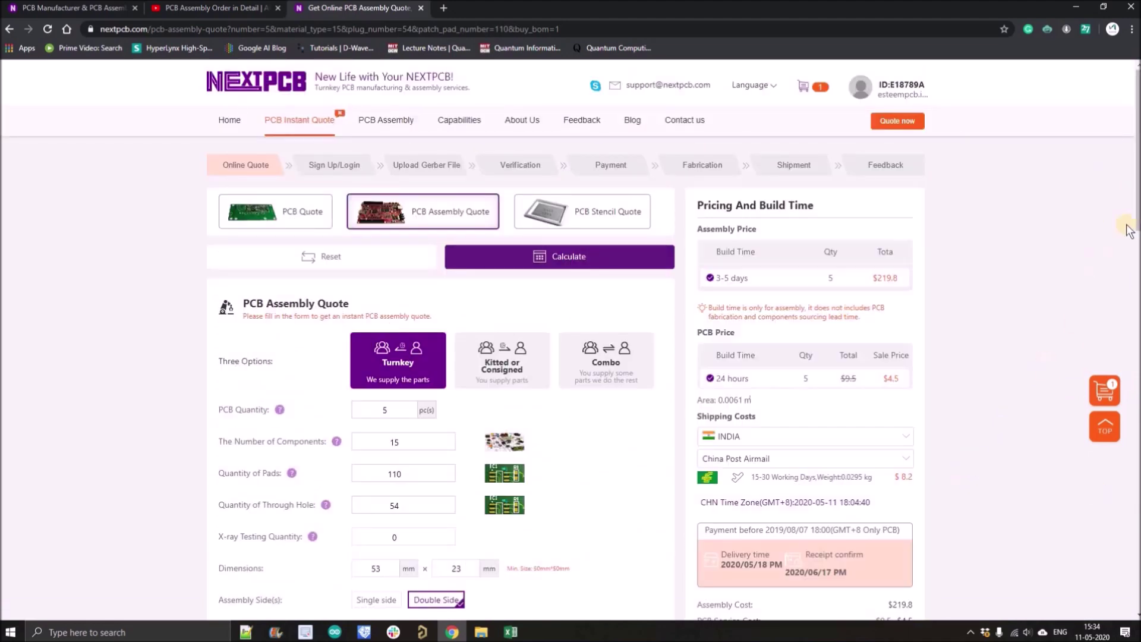
pyautogui.moveTo(1137, 216); pyautogui.dragTo(1137, 363)
pyautogui.click(769, 585)
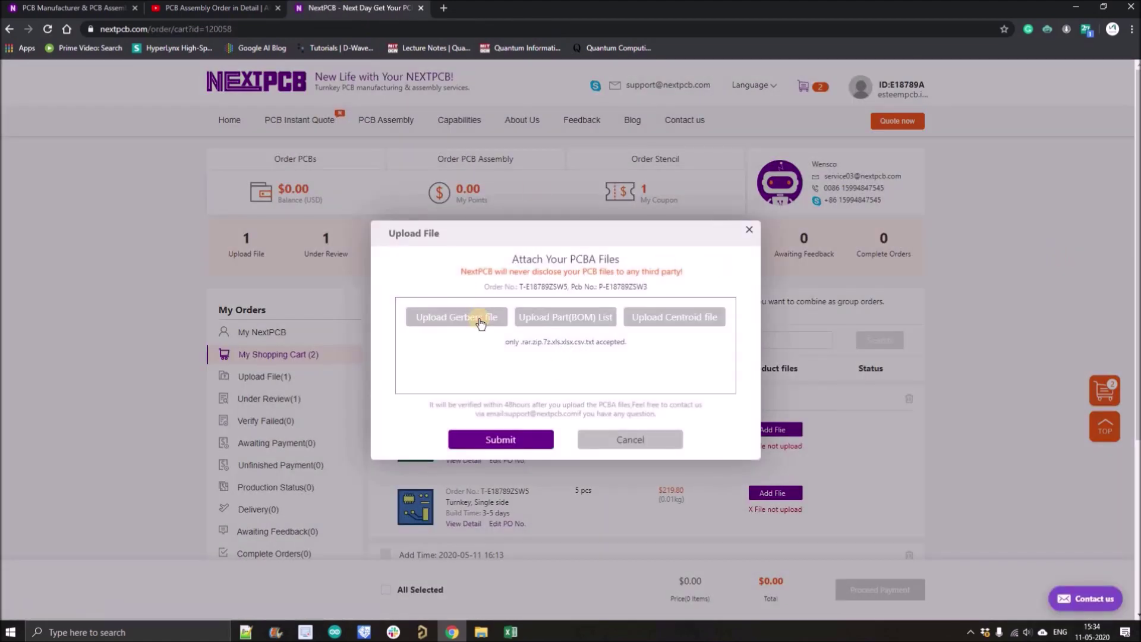
# Step: Upload the STM_BLUEPILL-gerbers ZIP archive from the Project Outputs for STM_BLUEPILL folder as the Gerber file
pyautogui.click(481, 323)
pyautogui.click(45, 273)
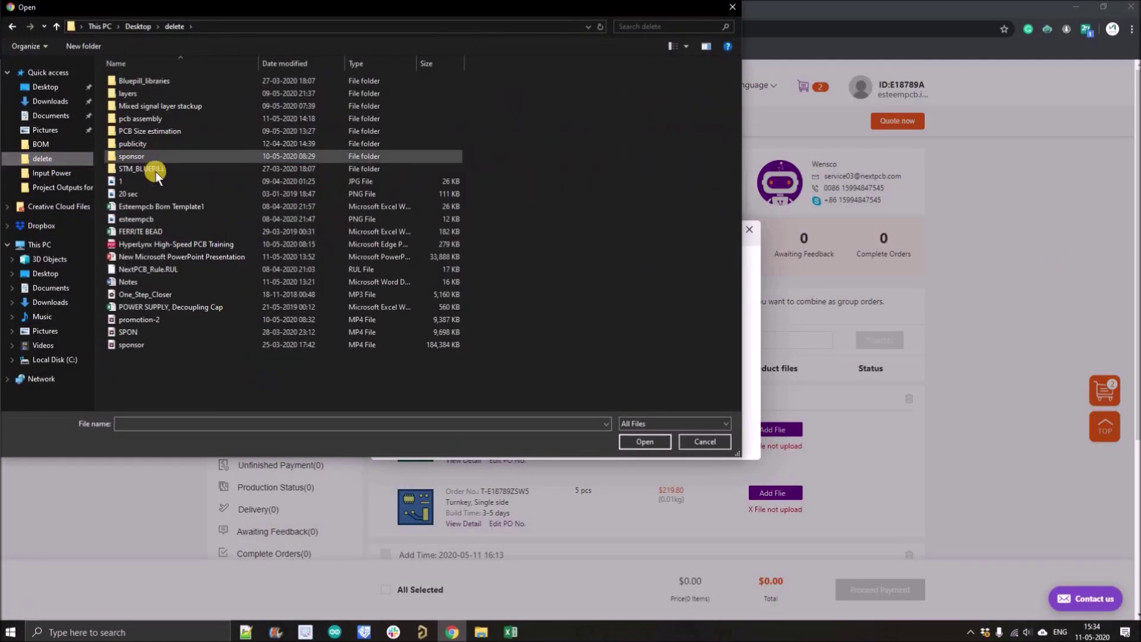
pyautogui.doubleClick(153, 171)
pyautogui.doubleClick(123, 82)
pyautogui.doubleClick(149, 109)
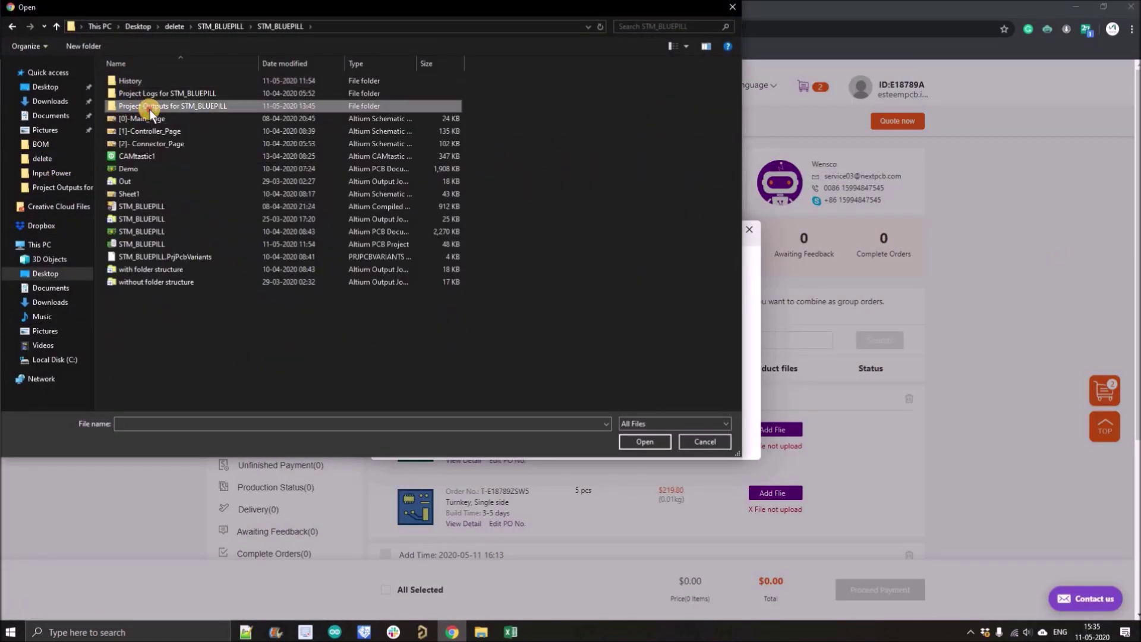
pyautogui.click(155, 381)
pyautogui.click(645, 441)
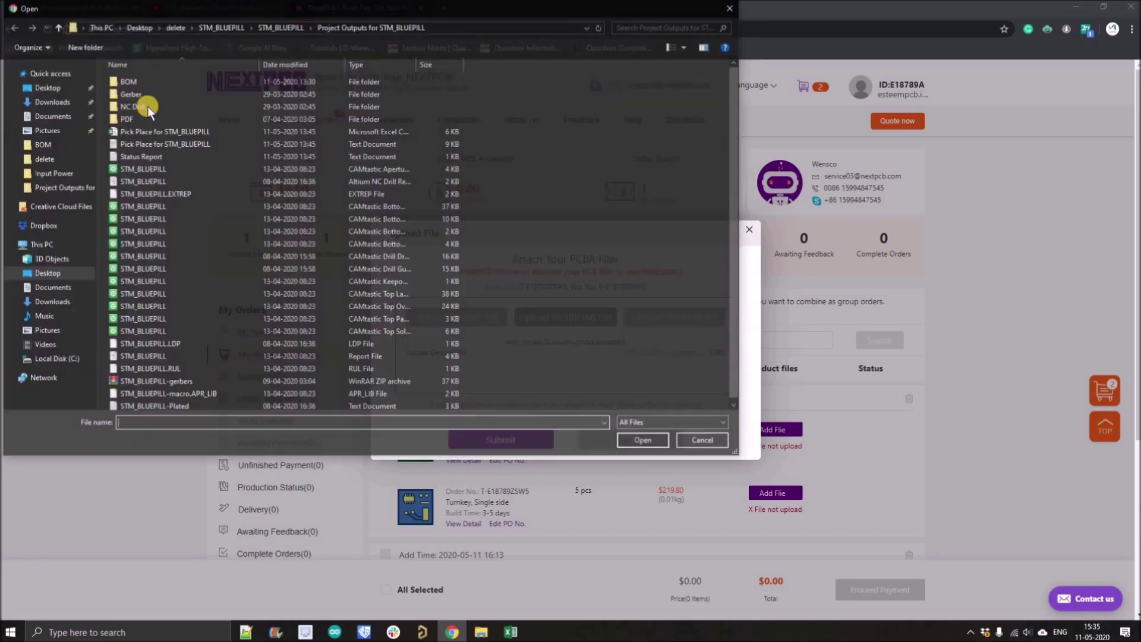
# Step: Upload Bill of Materials-STM_BLUEPILL as the parts list and the Pick Place for STM_BLUEPILL CSV as the centroid file, and submit them
pyautogui.doubleClick(144, 81)
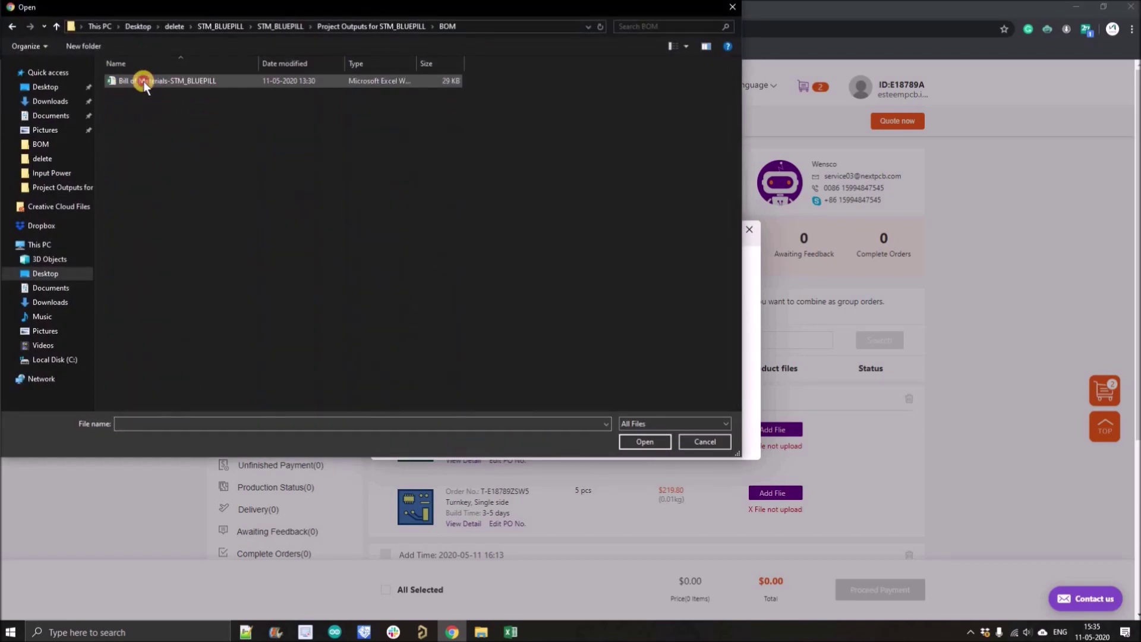
pyautogui.doubleClick(144, 81)
pyautogui.click(697, 327)
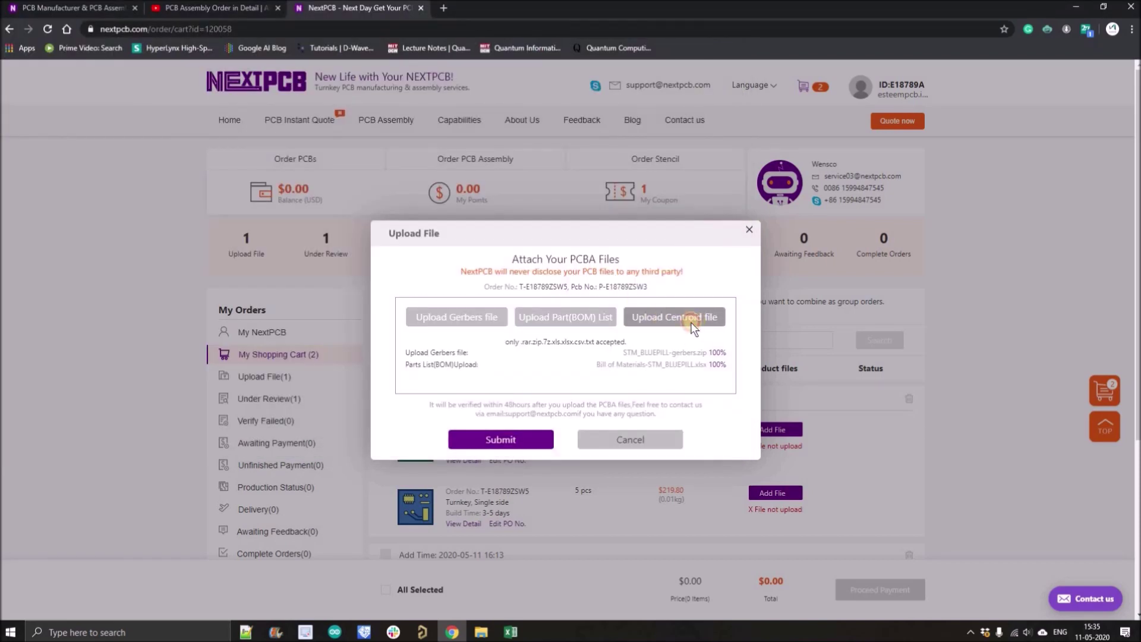
pyautogui.click(196, 144)
pyautogui.click(645, 440)
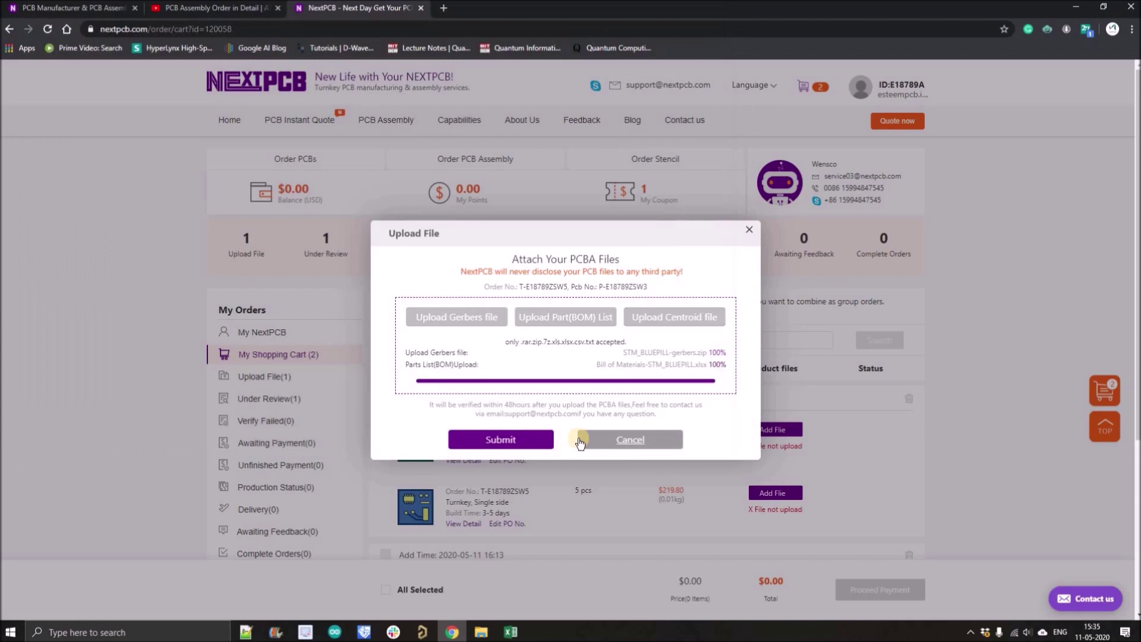
pyautogui.click(518, 441)
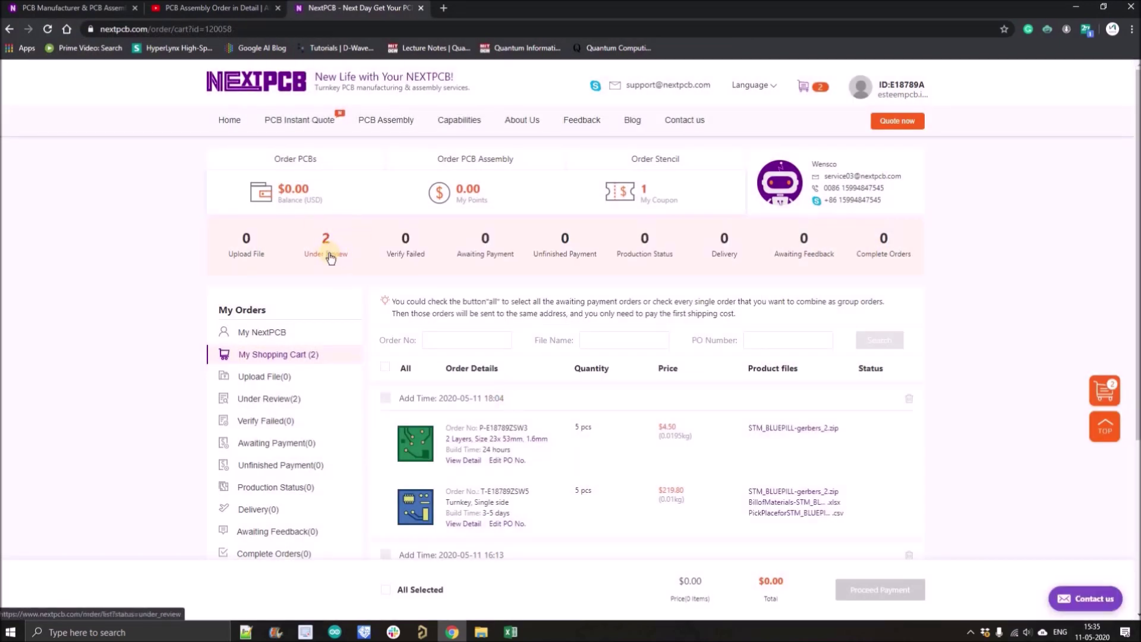
pyautogui.scroll(-3, 326, 252)
pyautogui.scroll(-2, 998, 318)
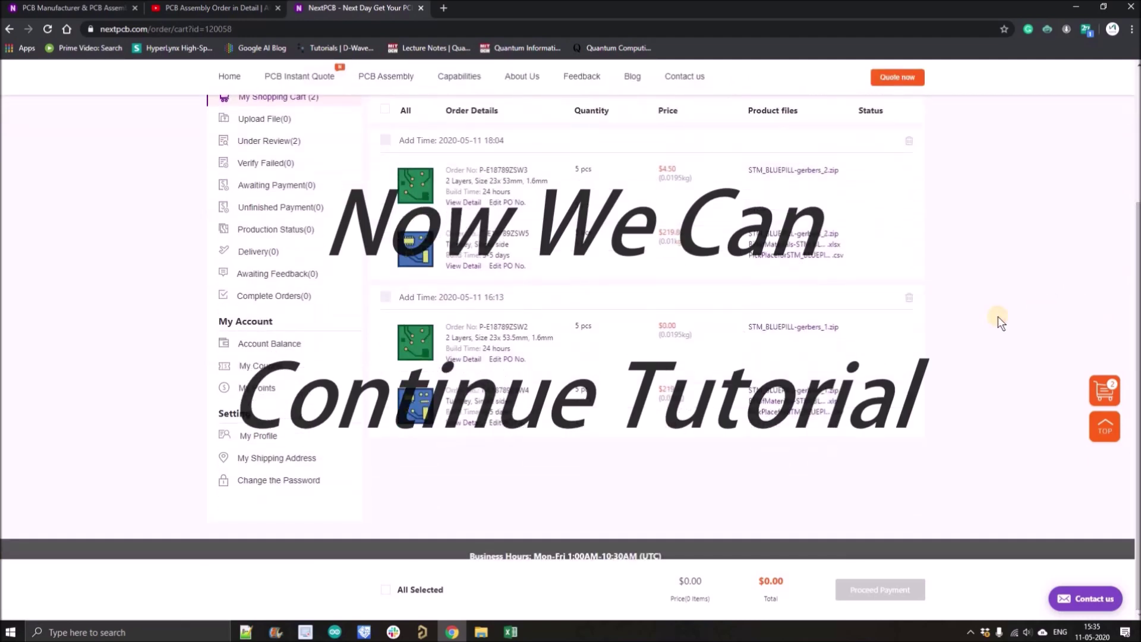
pyautogui.scroll(5, 929, 365)
pyautogui.scroll(-4, 966, 330)
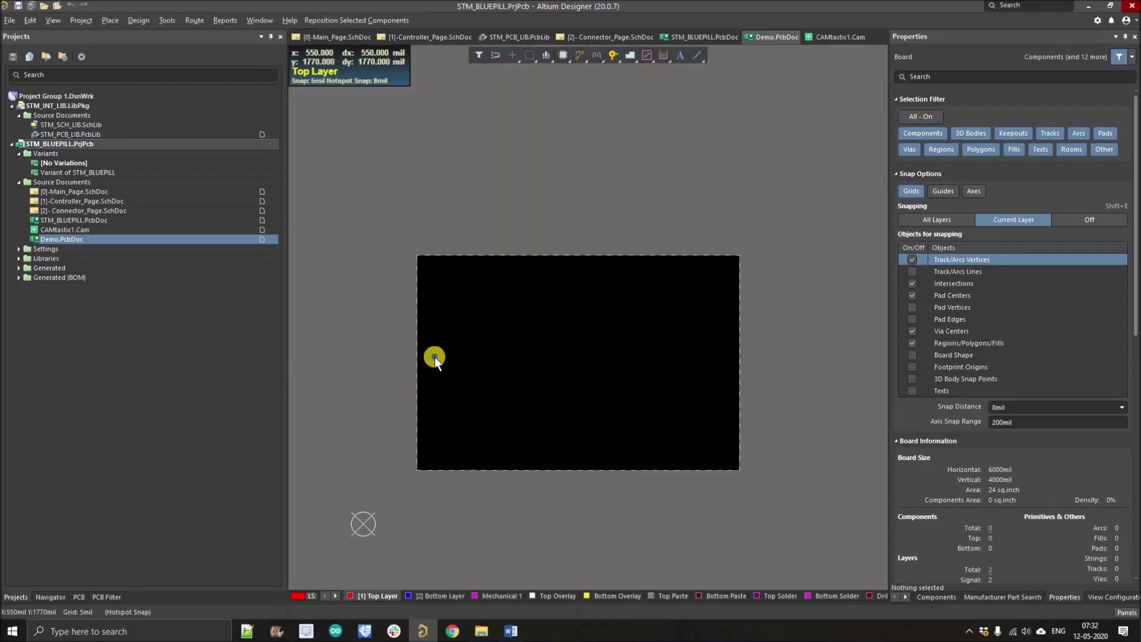
# Step: In Altium Designer, look at the Top Layer and Bottom Layer of the empty Demo.PcbDoc board
pyautogui.keyDown('ctrl'); pyautogui.moveTo(428, 335); pyautogui.dragTo(455, 299, button='right'); pyautogui.keyUp('ctrl')
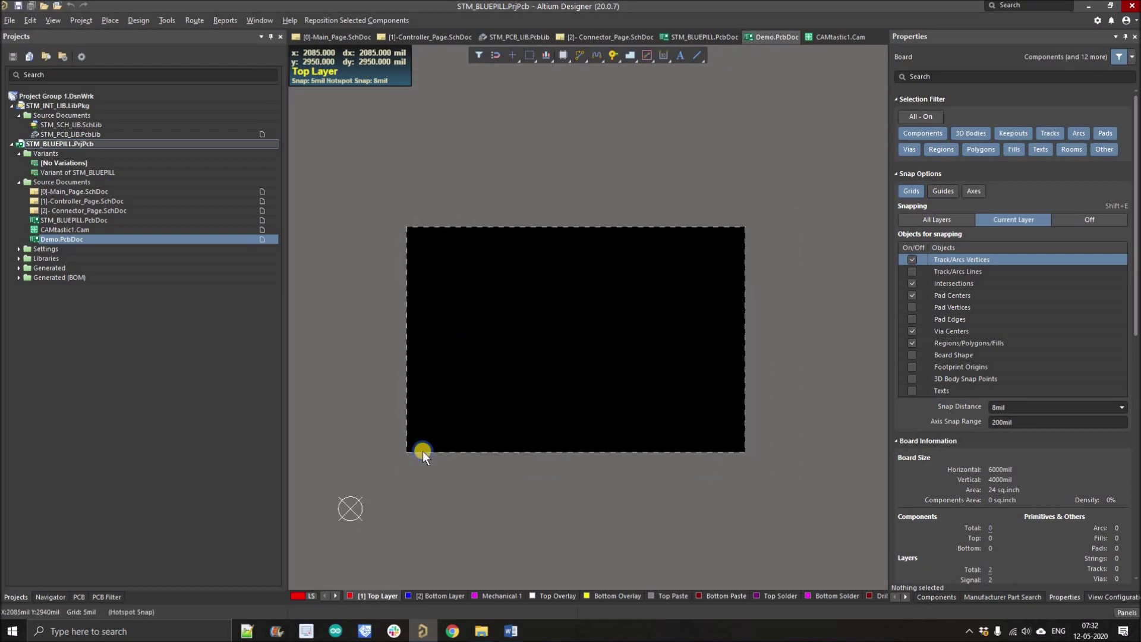
pyautogui.moveTo(422, 452); pyautogui.dragTo(429, 463, button='right')
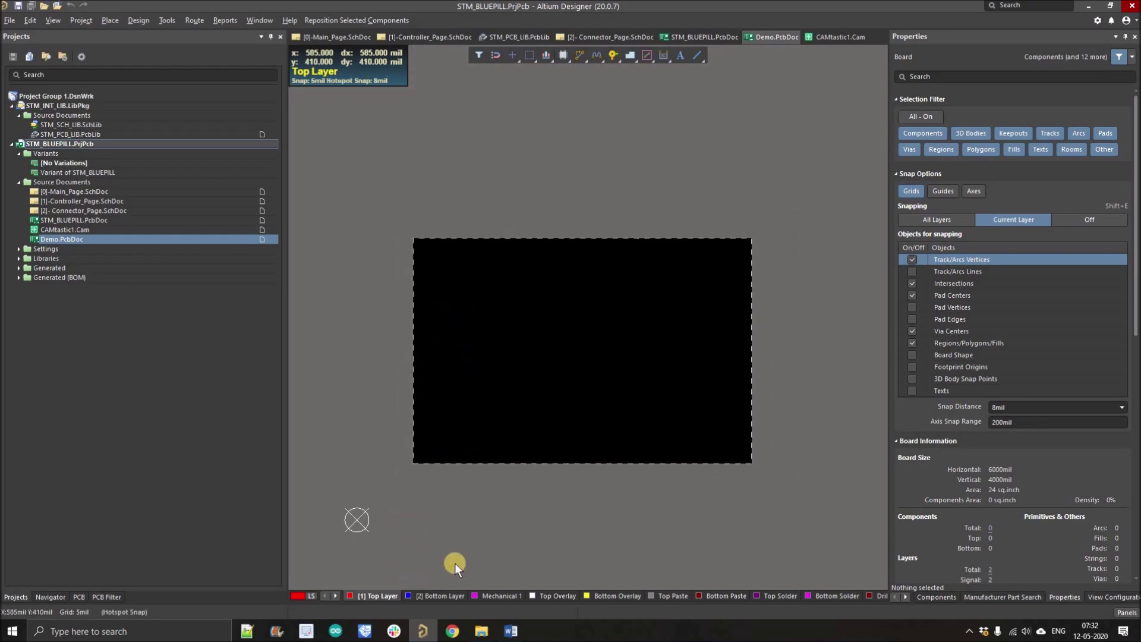
pyautogui.click(427, 596)
pyautogui.click(373, 598)
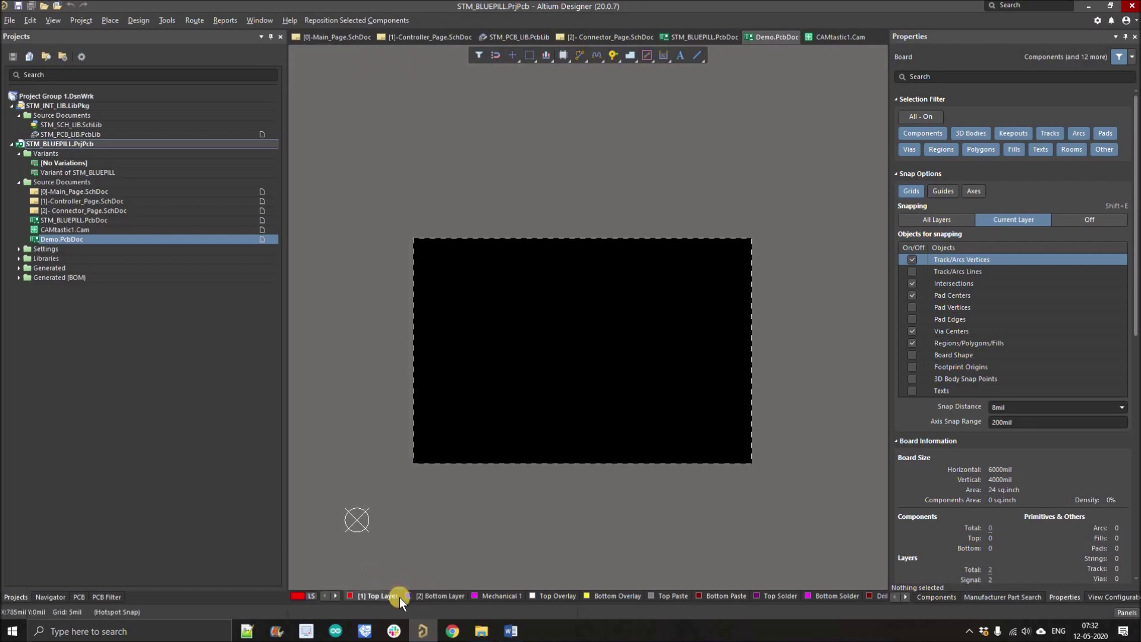
pyautogui.click(412, 598)
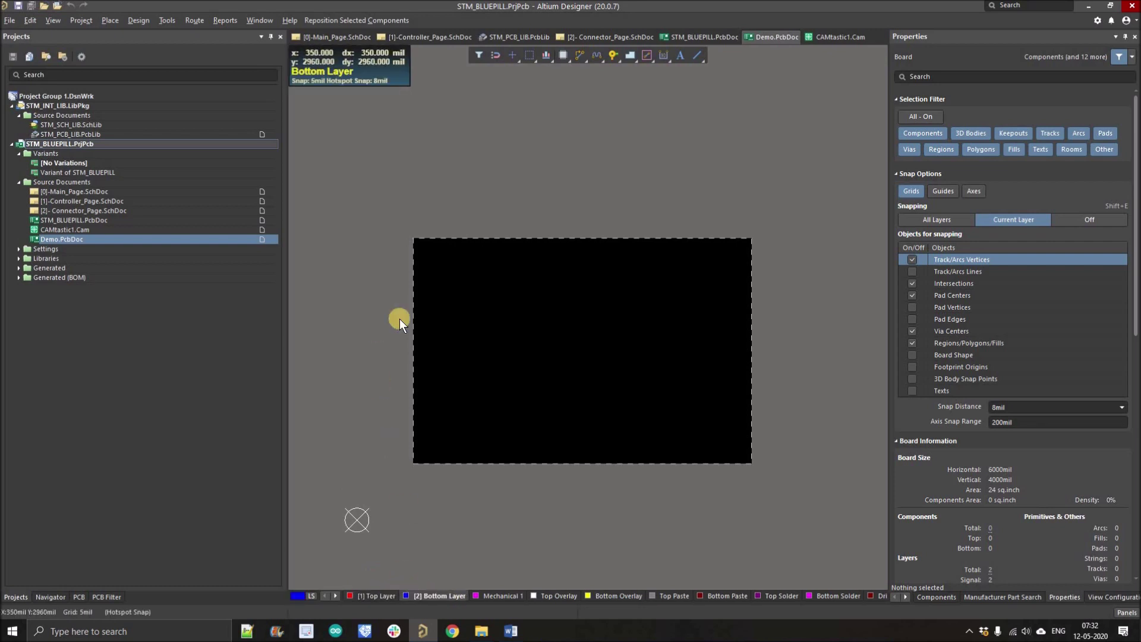
# Step: Open the Layer Stack Manager for Demo.PcbDoc and close its floating Properties window
pyautogui.click(141, 23)
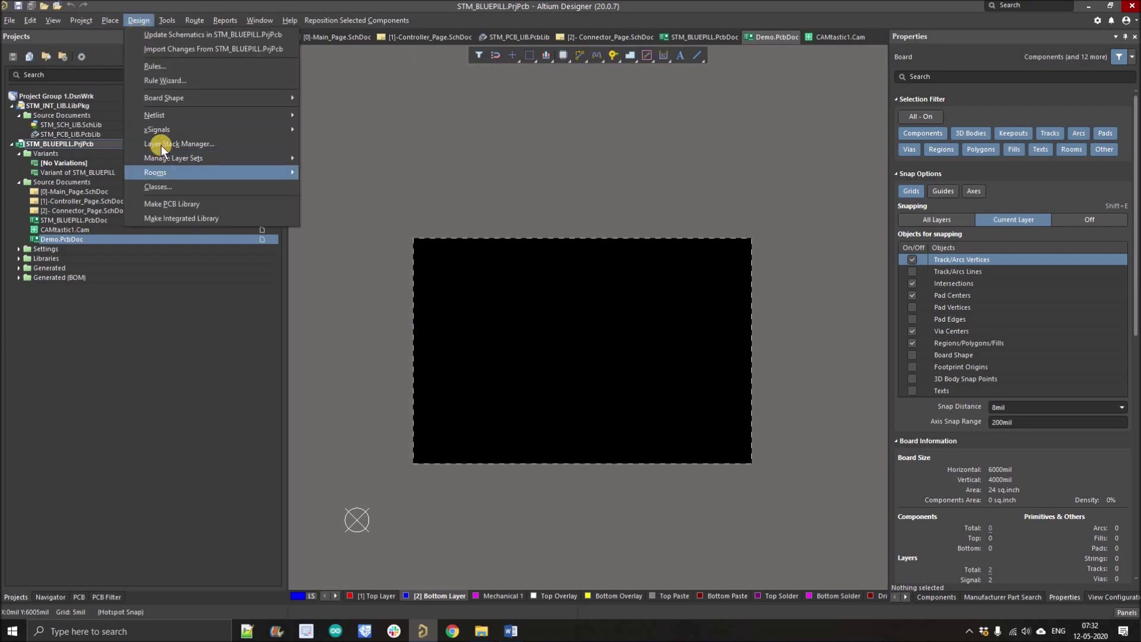
pyautogui.click(162, 145)
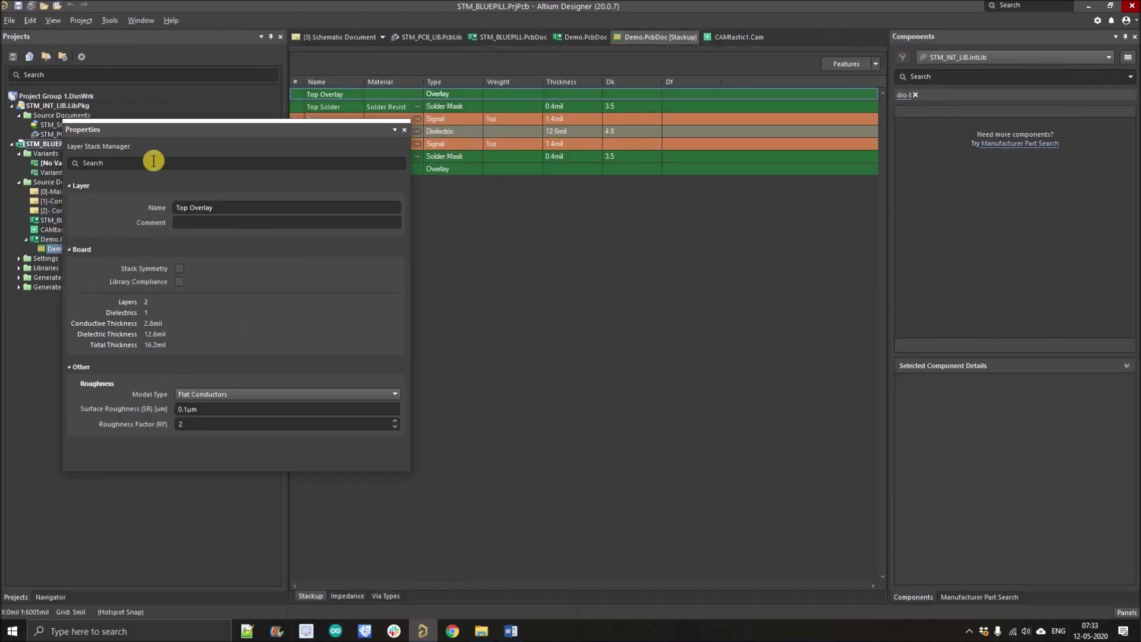
pyautogui.click(405, 130)
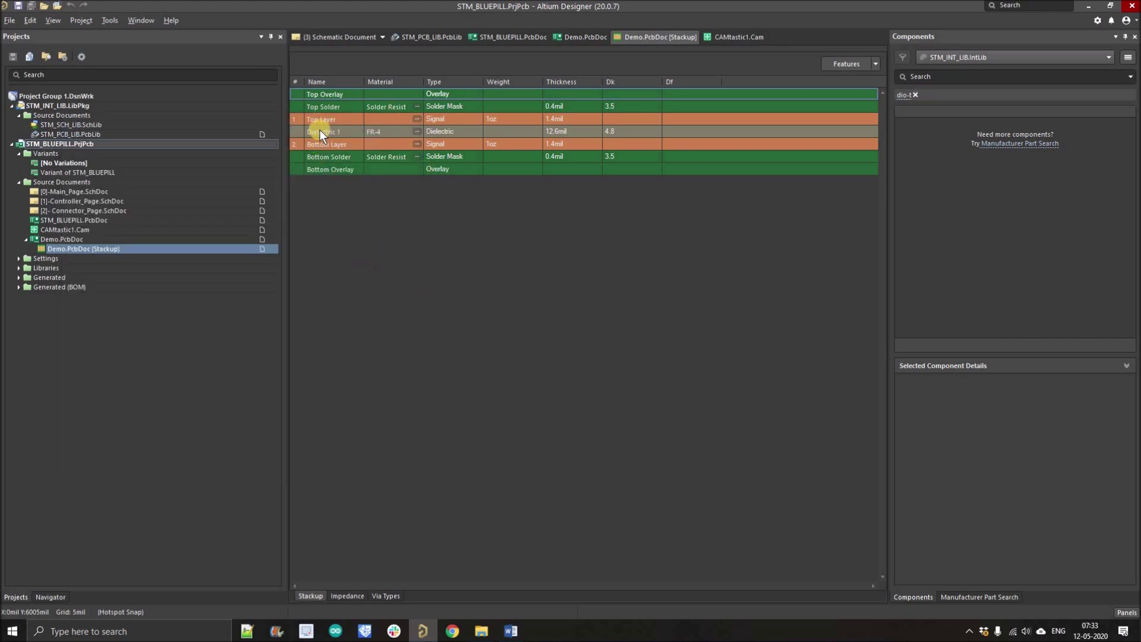
# Step: Insert one plane layer below Dielectric 1 and a second plane layer below Layer 1 in the stackup
pyautogui.rightClick(320, 130)
pyautogui.moveTo(353, 146)
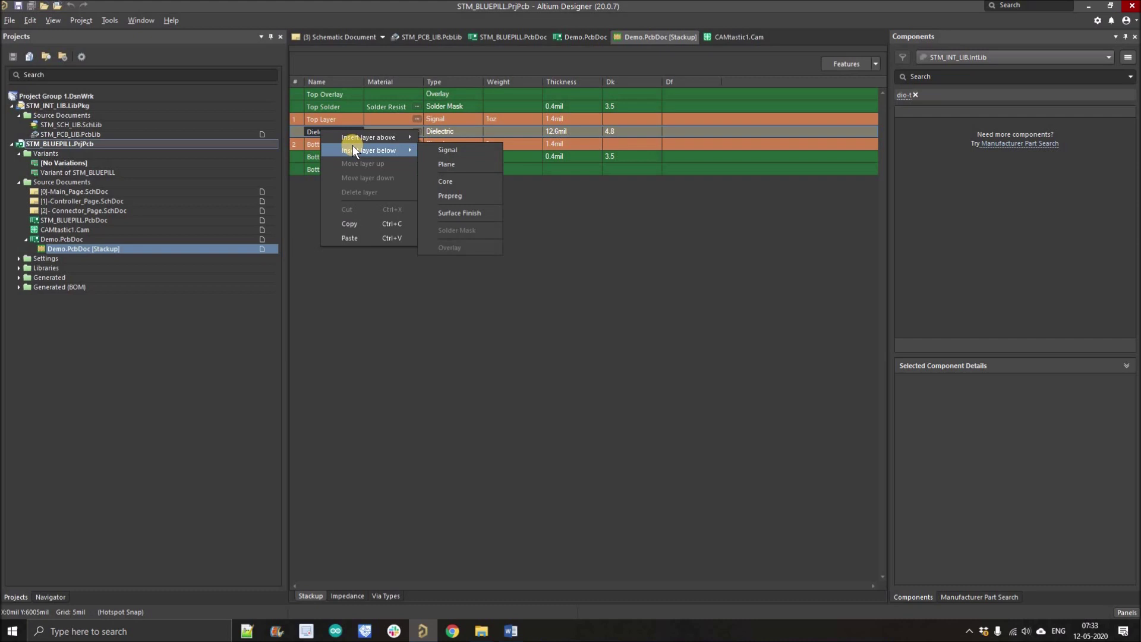
pyautogui.click(423, 161)
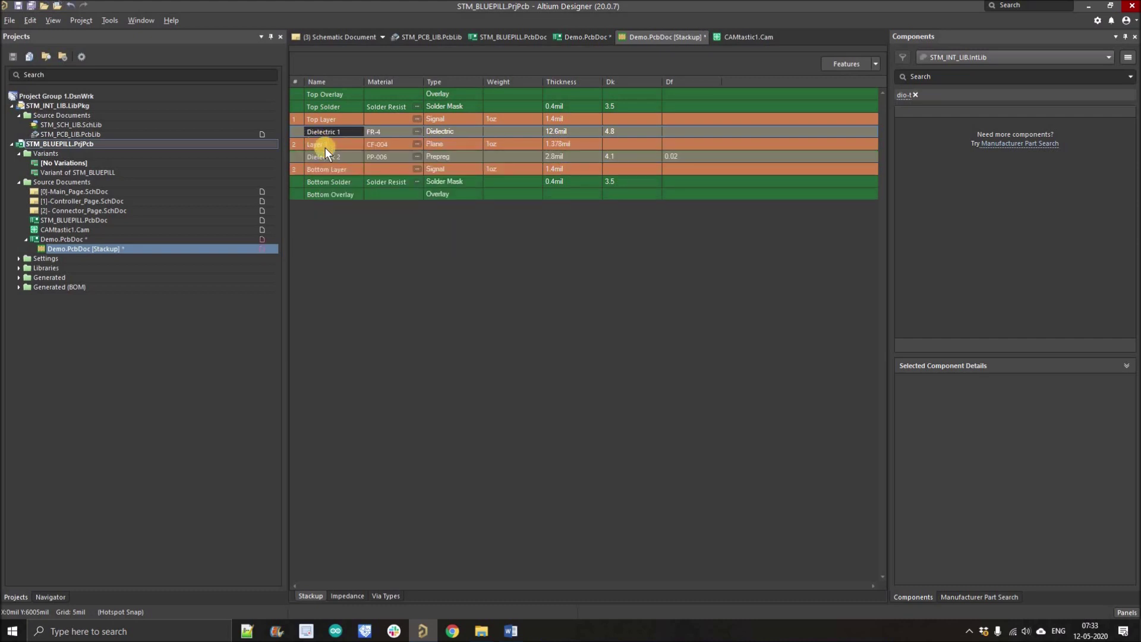
pyautogui.rightClick(326, 148)
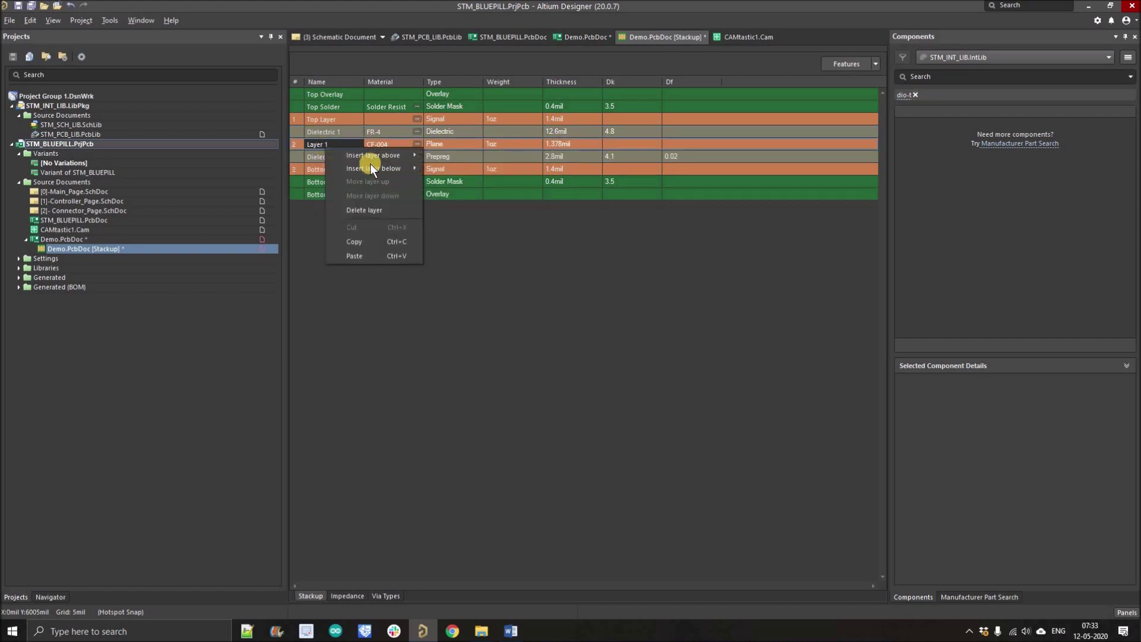
pyautogui.moveTo(406, 169)
pyautogui.click(452, 182)
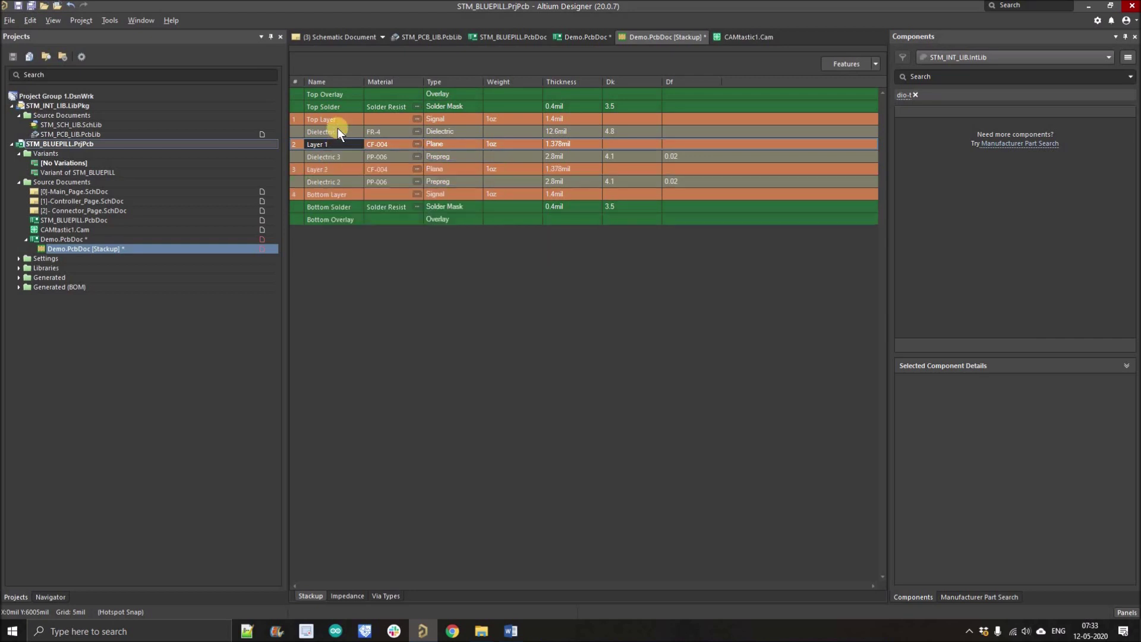
# Step: Rename the stackup's four copper layers from top to bottom as L1, GND, PWR and L2, and save the documents
pyautogui.click(337, 120)
pyautogui.write('L')
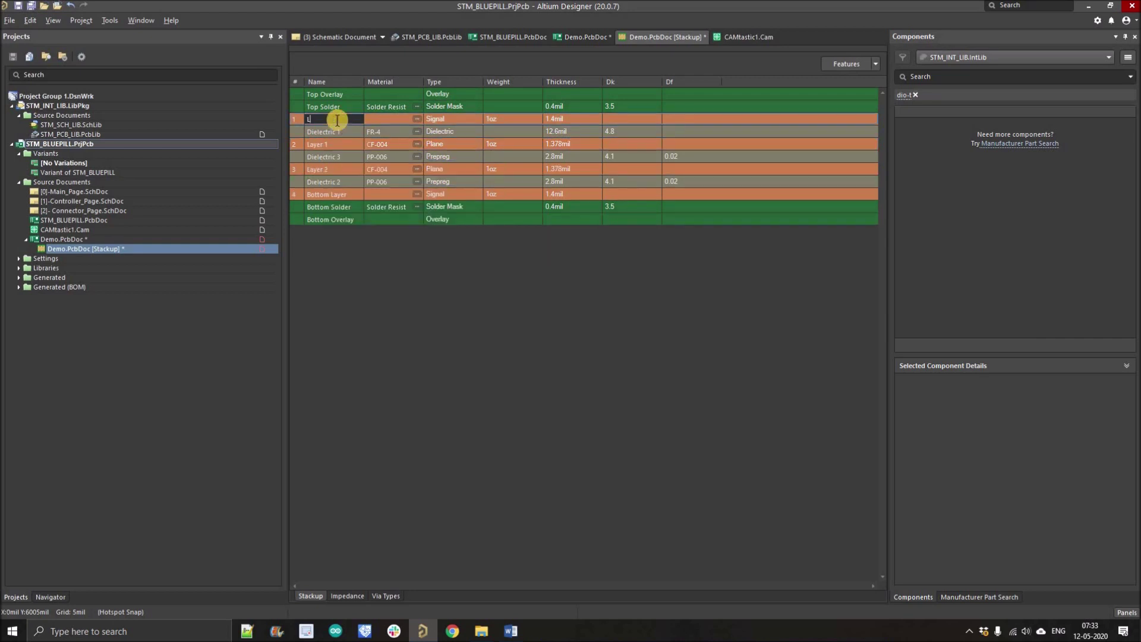
pyautogui.write('1')
pyautogui.click(324, 144)
pyautogui.write('GND')
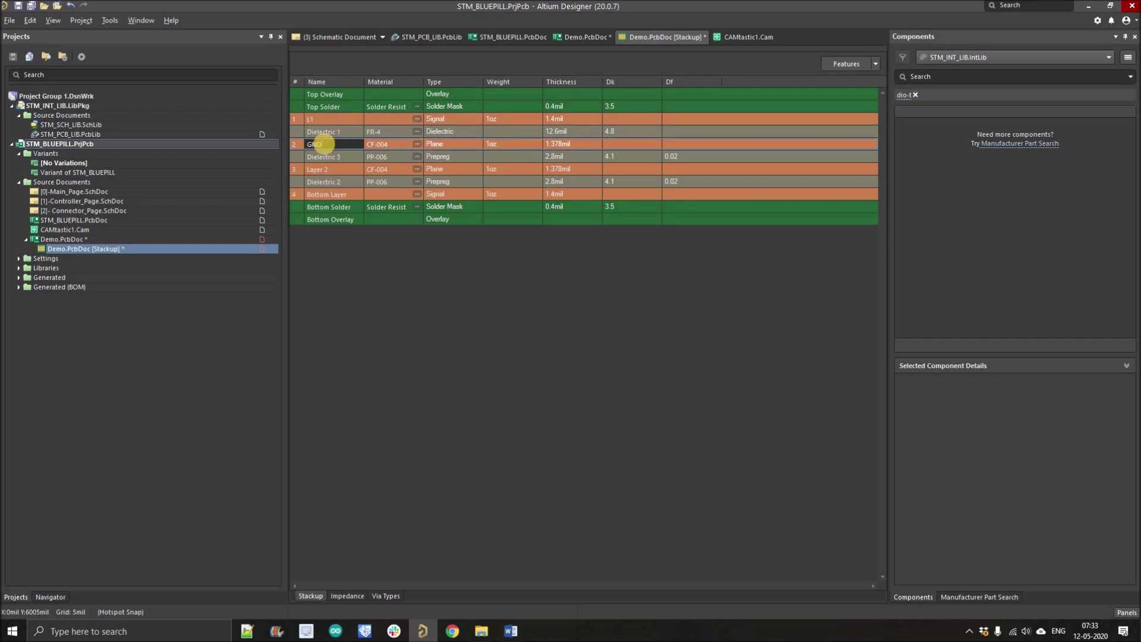
pyautogui.click(329, 166)
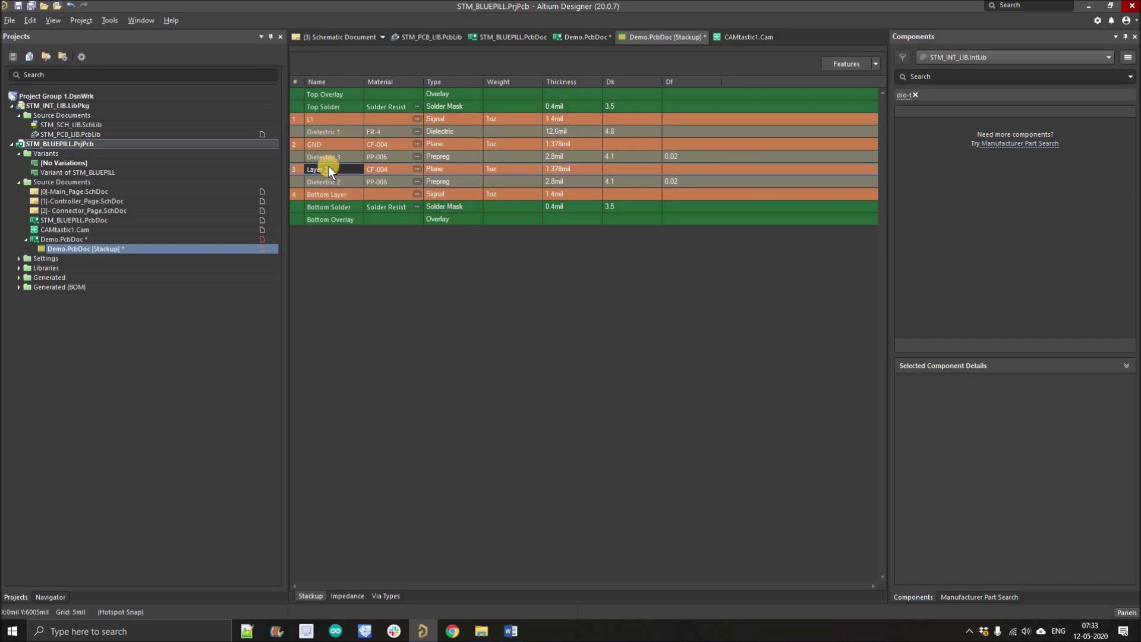
pyautogui.write('PWR')
pyautogui.click(348, 187)
pyautogui.click(348, 194)
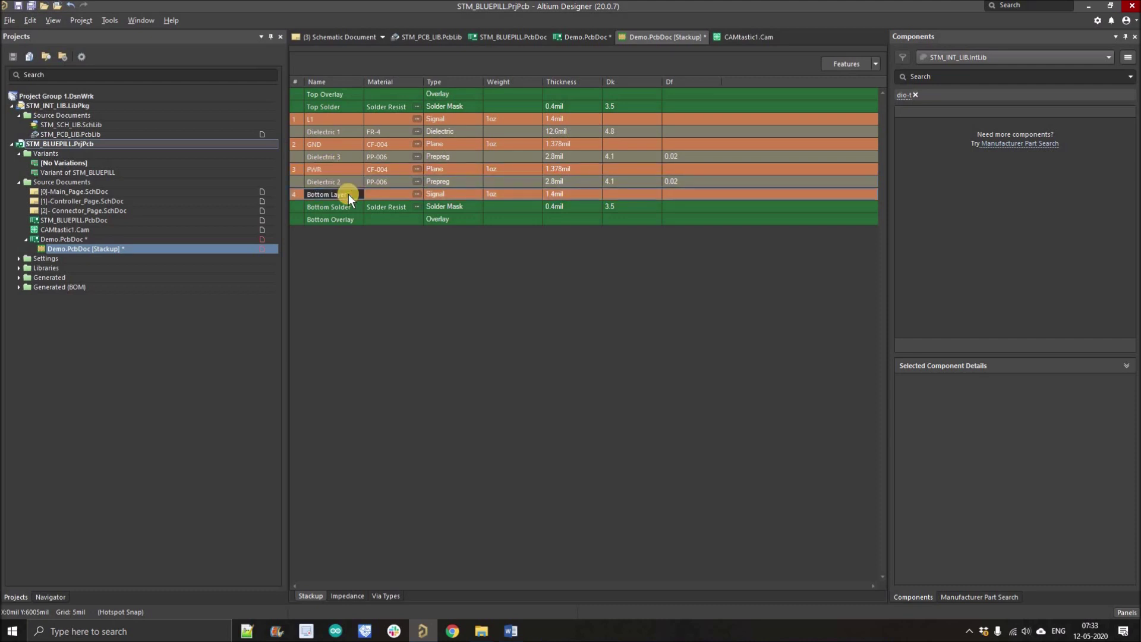
pyautogui.write('L2')
pyautogui.click(31, 5)
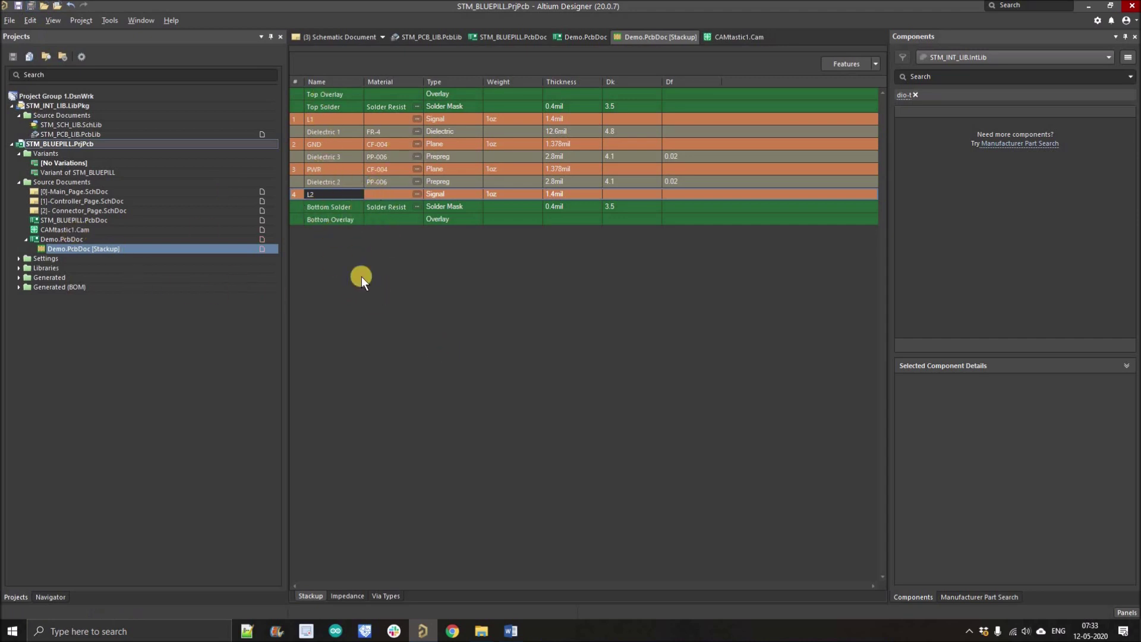
# Step: Open the Demo.PcbDoc board and look over its layout with the renamed layers
pyautogui.doubleClick(52, 239)
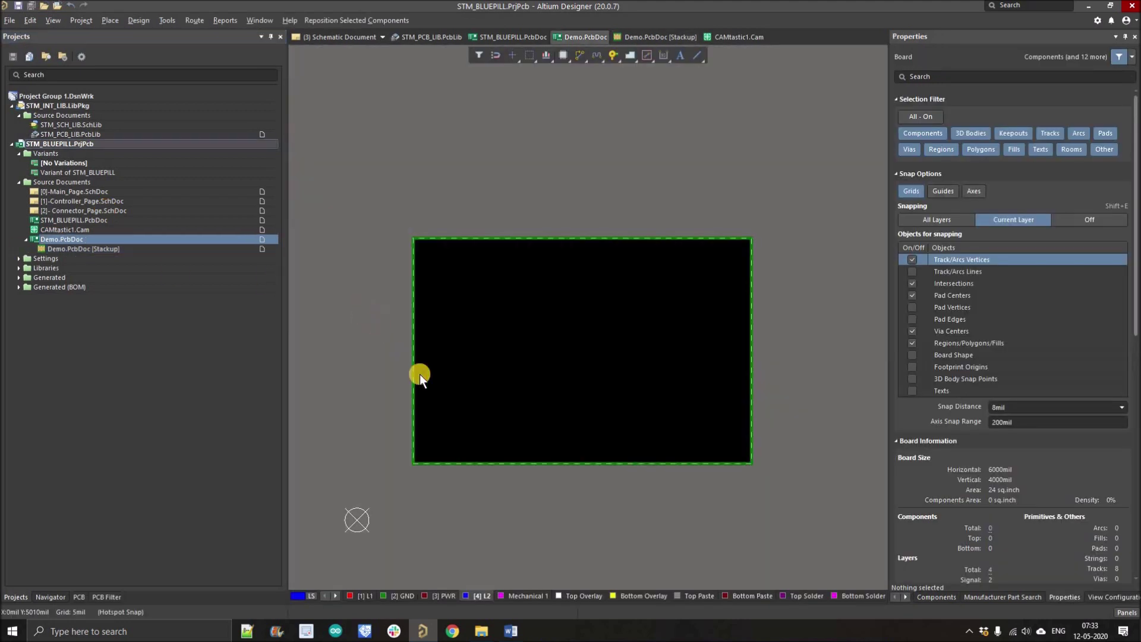
pyautogui.moveTo(435, 396); pyautogui.dragTo(426, 466, button='right')
pyautogui.moveTo(489, 451); pyautogui.dragTo(491, 450, button='right')
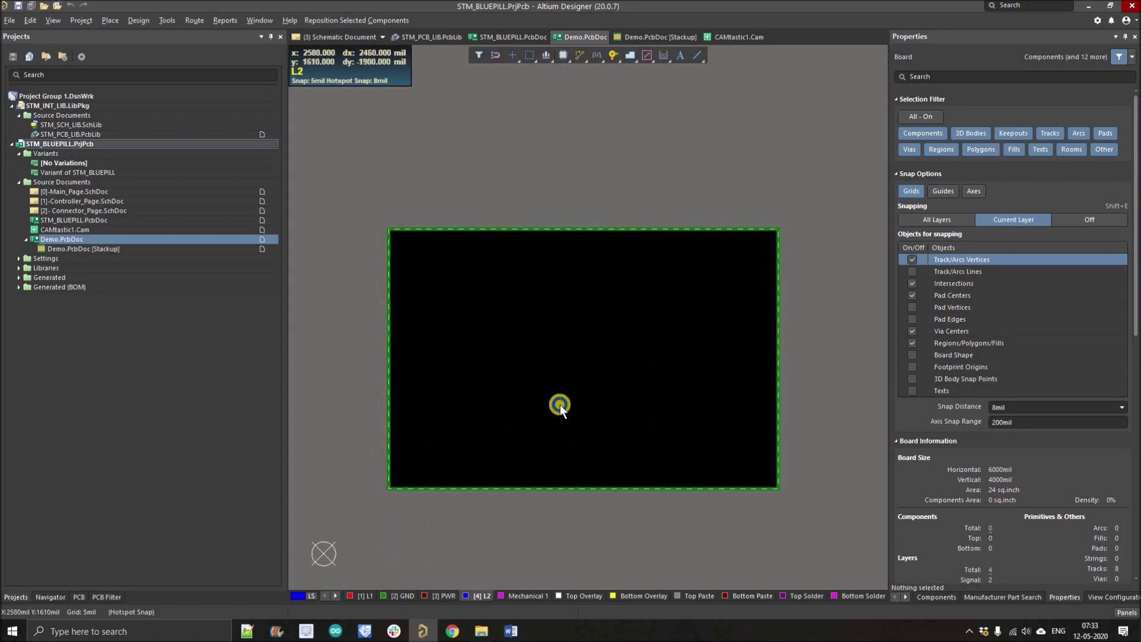
# Step: Switch to the Word notes and review Step-1 and Step-2 of splitting power planes
pyautogui.hotkey('alt', 'Tab')
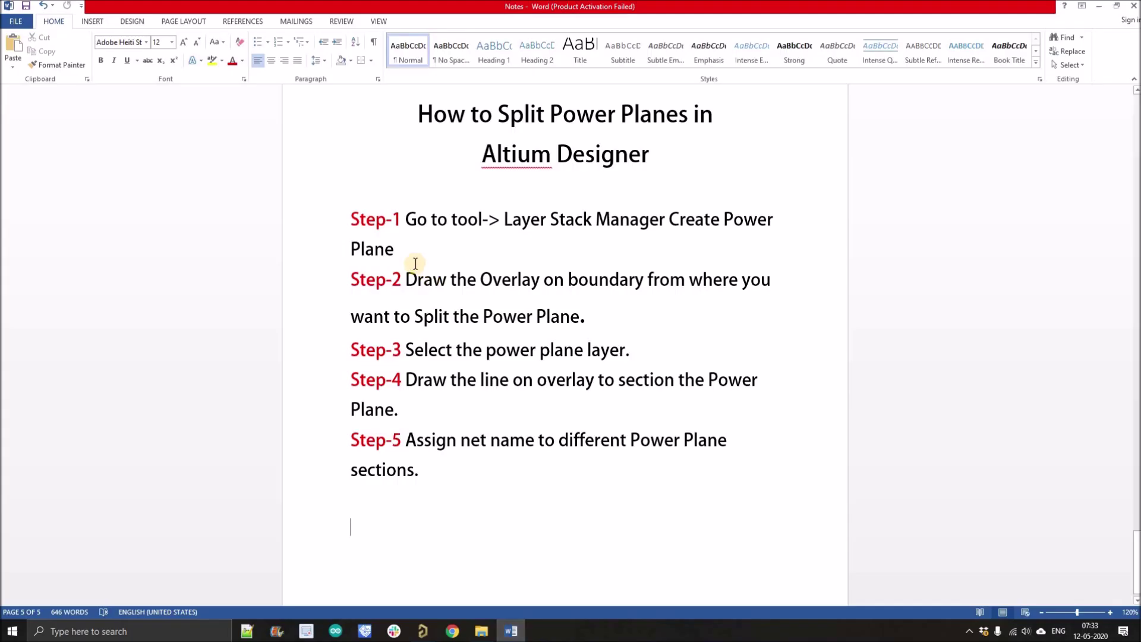
pyautogui.moveTo(416, 224); pyautogui.dragTo(408, 281)
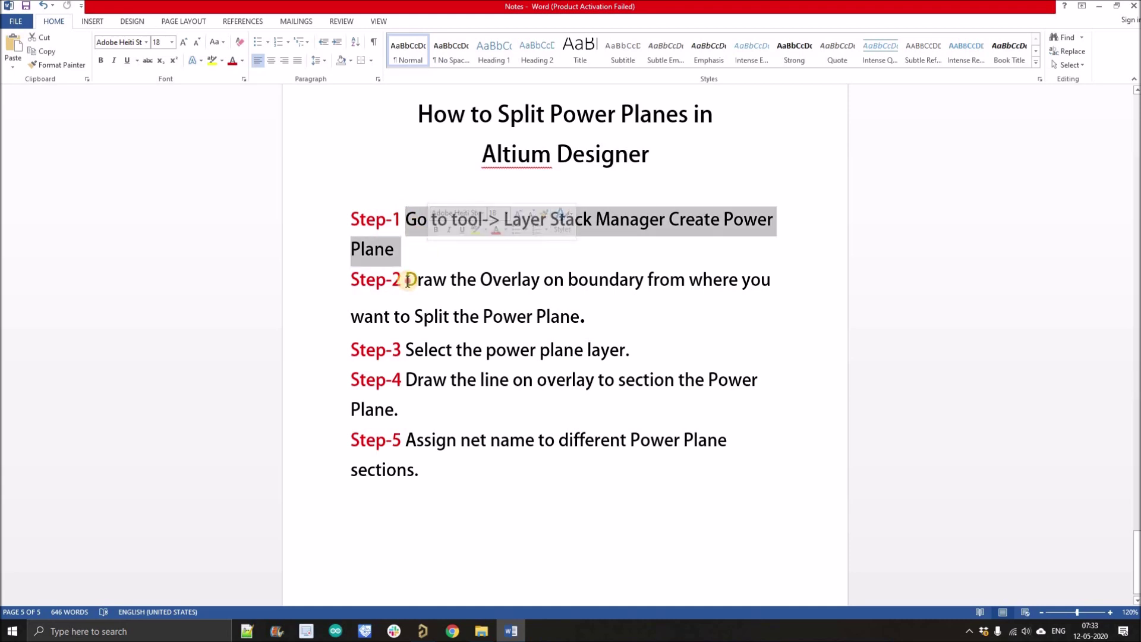
pyautogui.click(406, 281)
pyautogui.keyDown('shift'); pyautogui.click(709, 315); pyautogui.keyUp('shift')
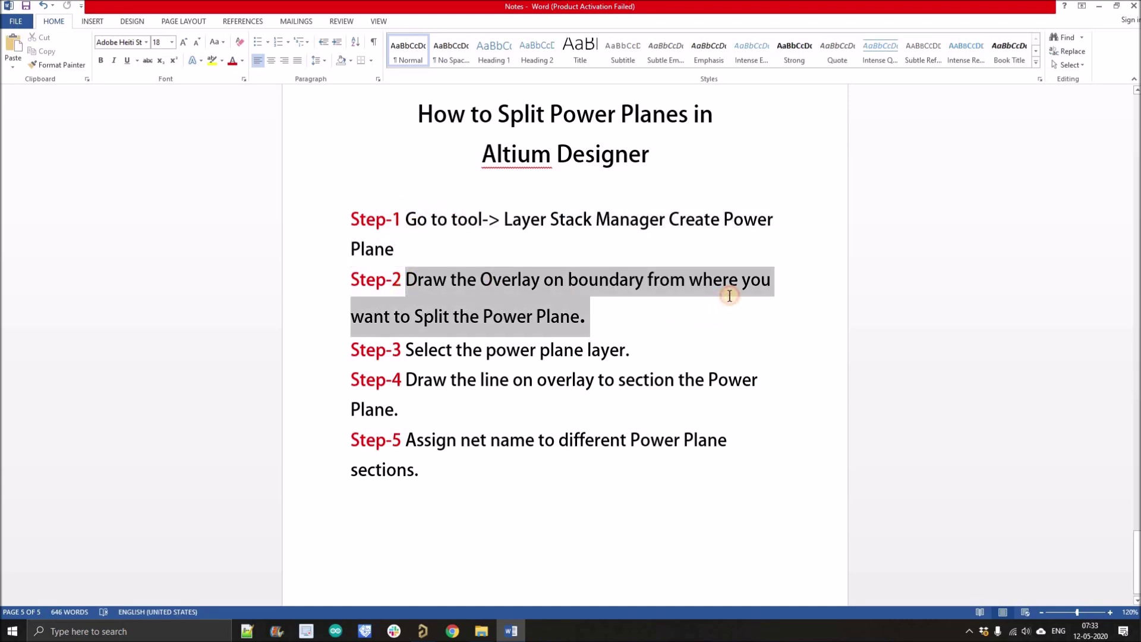
pyautogui.keyDown('shift'); pyautogui.click(729, 296); pyautogui.keyUp('shift')
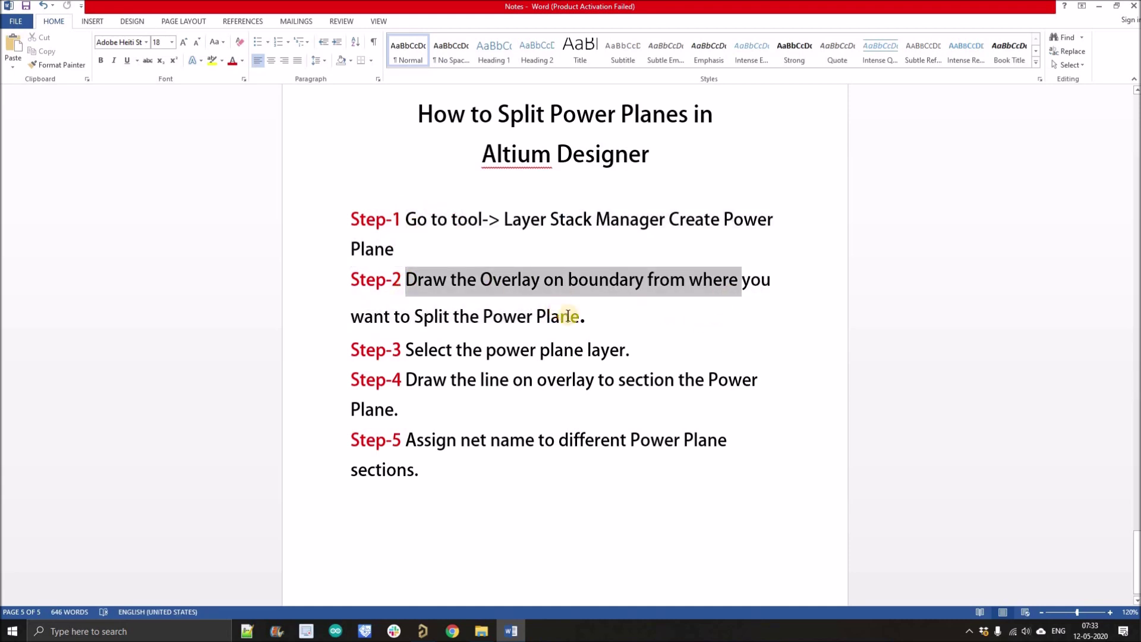
# Step: Back in Altium Designer, draw a 25 mil L-shaped line on Top Overlay boxing off the board's upper-left corner, from the top edge to the left edge
pyautogui.click(426, 631)
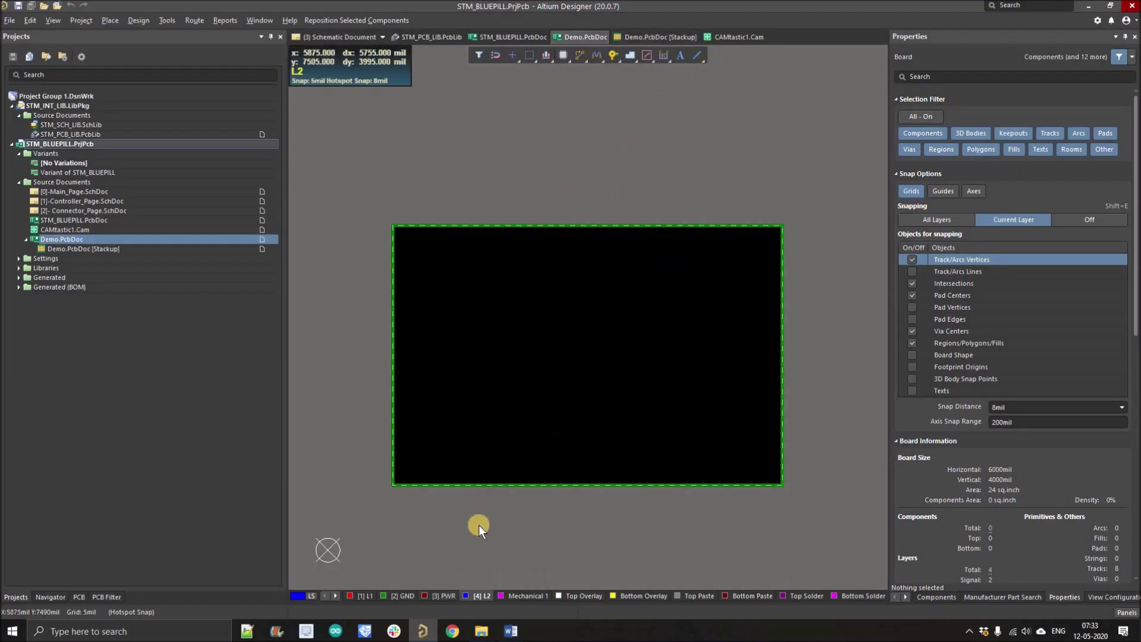
pyautogui.click(570, 596)
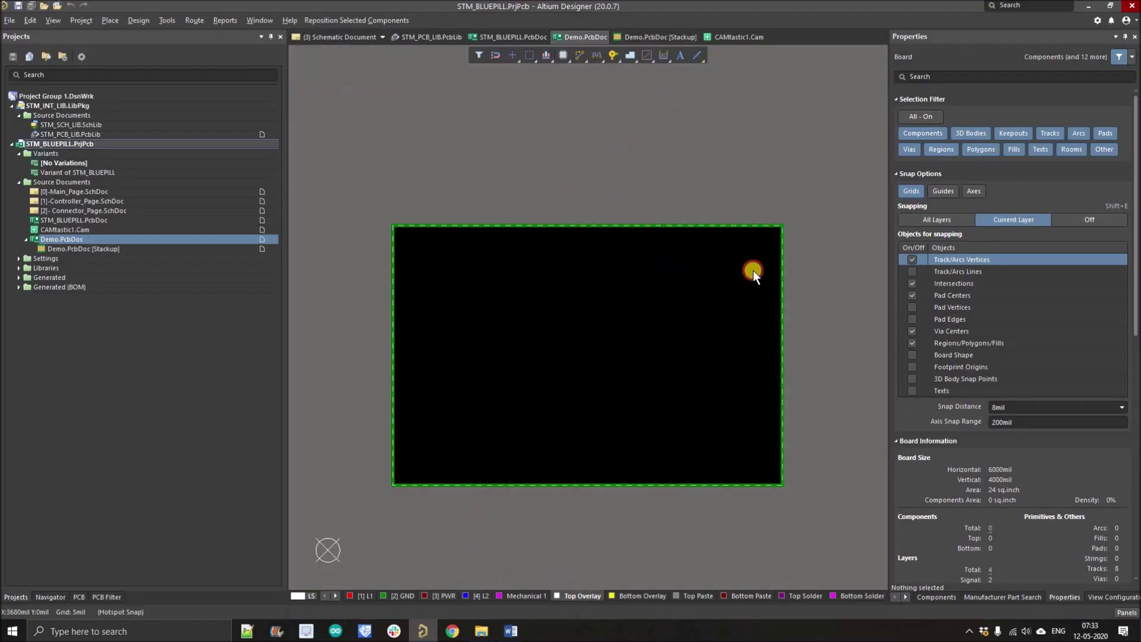
pyautogui.click(698, 56)
pyautogui.press('Tab')
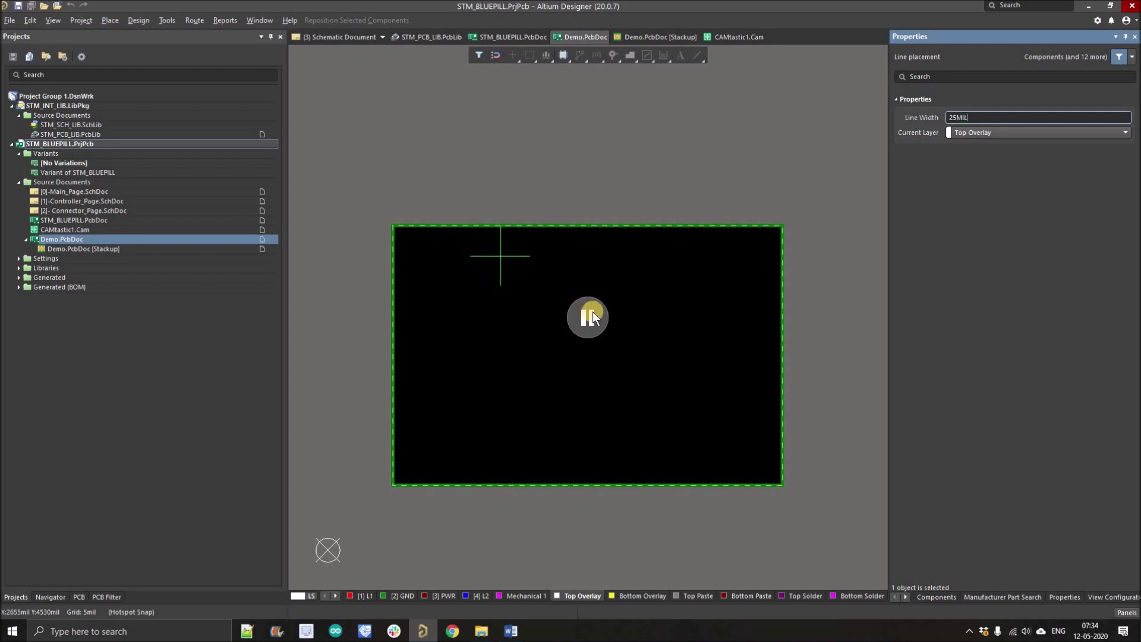
pyautogui.write('25MIL')
pyautogui.press('Return')
pyautogui.keyDown('ctrl'); pyautogui.scroll(1, 488, 222); pyautogui.keyUp('ctrl')
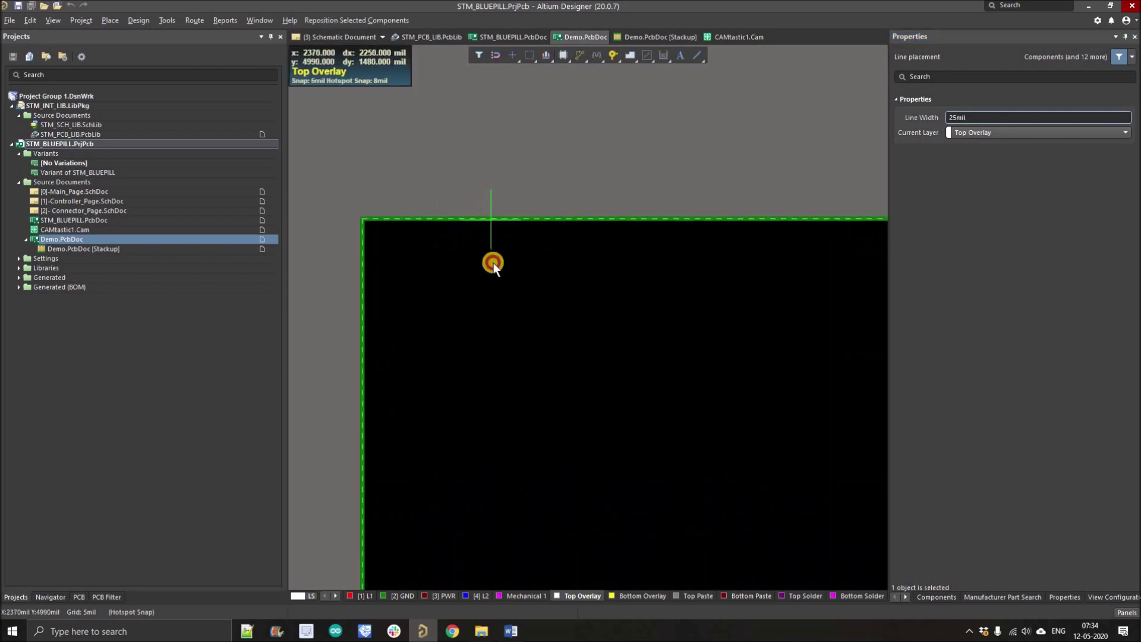
pyautogui.keyDown('ctrl'); pyautogui.scroll(2, 403, 383); pyautogui.keyUp('ctrl')
pyautogui.click(368, 366)
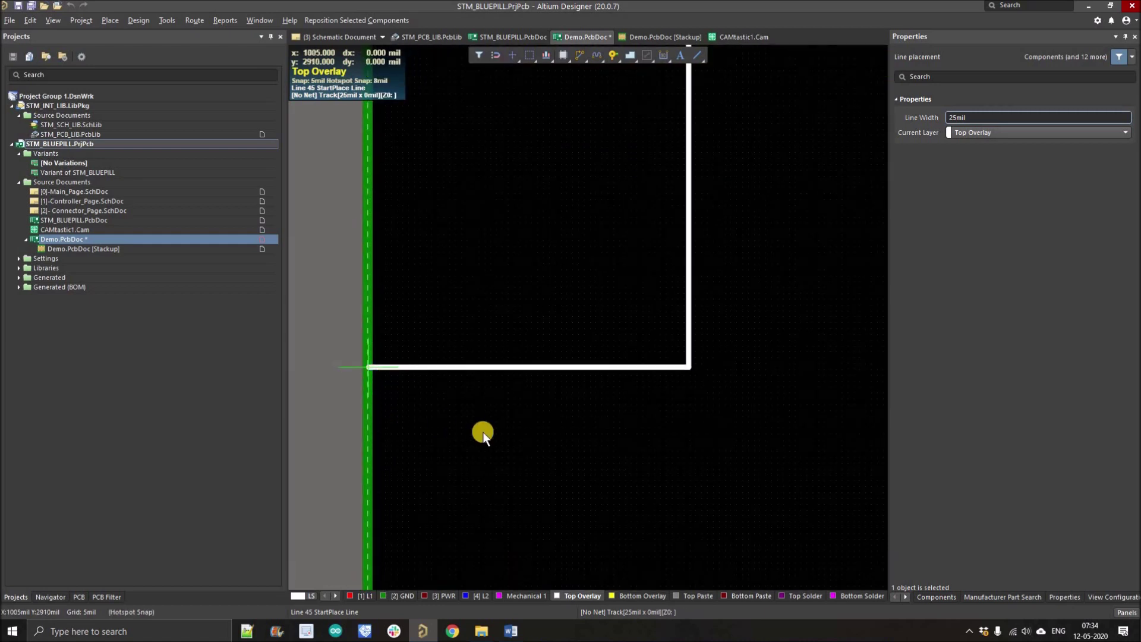
pyautogui.rightClick(483, 433)
# Step: Draw a vertical 25 mil Top Overlay line near the middle of the board, from near the top edge down to the bottom edge
pyautogui.keyDown('ctrl'); pyautogui.scroll(-4, 481, 369); pyautogui.keyUp('ctrl')
pyautogui.click(601, 255)
pyautogui.keyDown('ctrl'); pyautogui.scroll(2, 604, 435); pyautogui.keyUp('ctrl')
pyautogui.click(603, 509)
pyautogui.rightClick(603, 508)
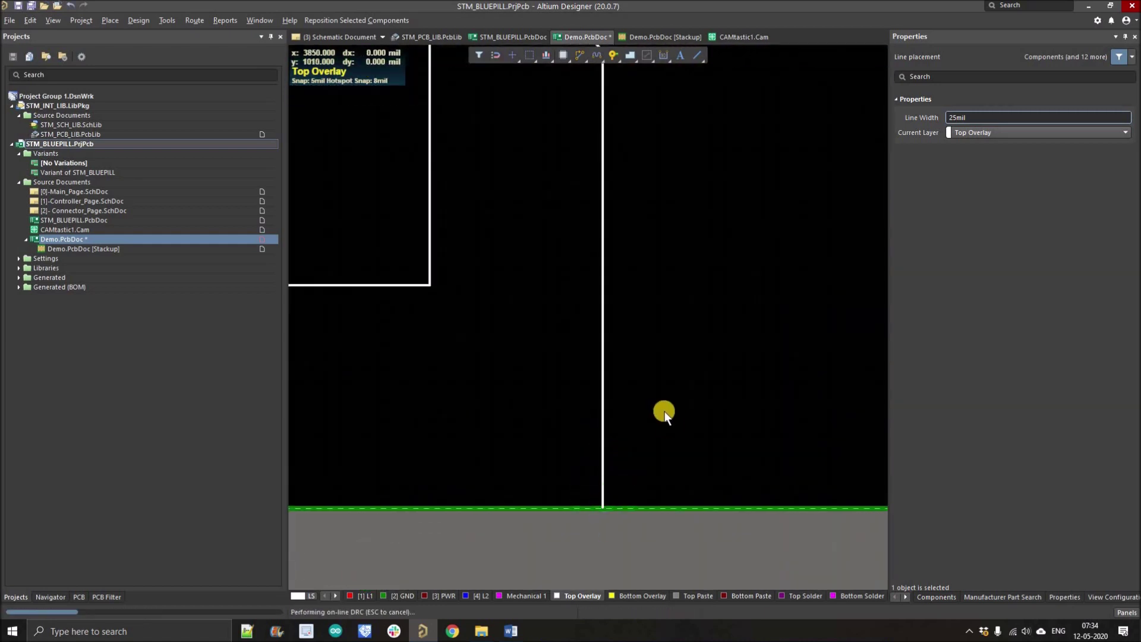
pyautogui.keyDown('ctrl'); pyautogui.scroll(-2, 665, 411); pyautogui.keyUp('ctrl')
pyautogui.rightClick(624, 368)
pyautogui.rightClick(619, 346)
# Step: Delete the stray segment at the top of the middle vertical line and extend the line up to the board's top edge
pyautogui.click(595, 286)
pyautogui.keyDown('ctrl'); pyautogui.scroll(5, 594, 238); pyautogui.keyUp('ctrl')
pyautogui.click(593, 353)
pyautogui.press('Delete')
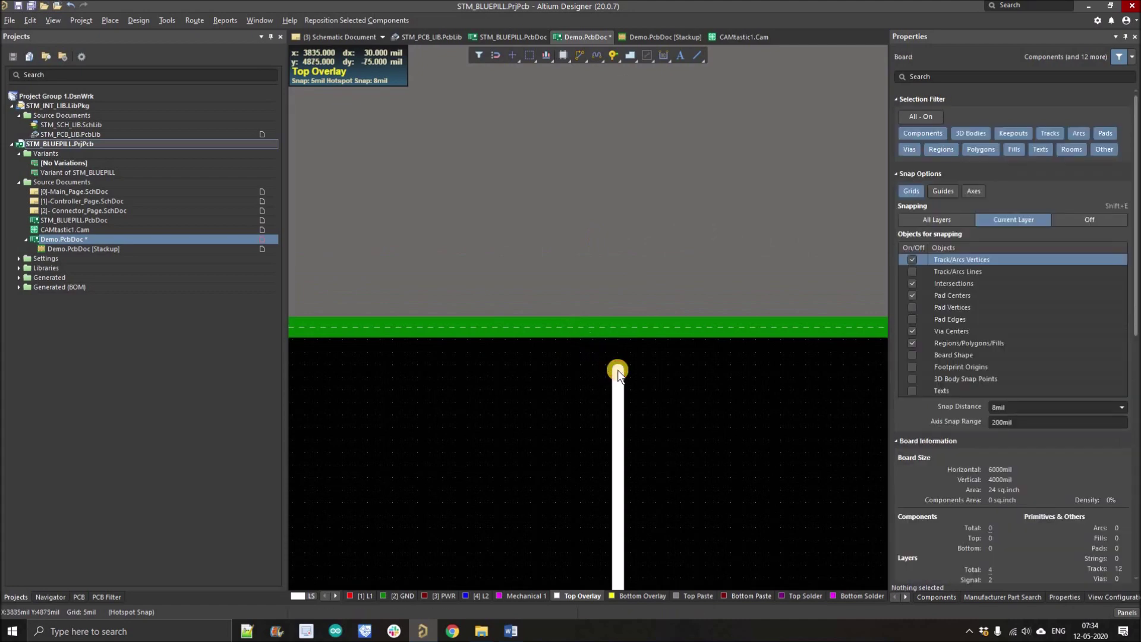
pyautogui.click(618, 370)
pyautogui.moveTo(618, 370); pyautogui.dragTo(618, 328)
pyautogui.click(650, 384)
pyautogui.keyDown('ctrl'); pyautogui.scroll(-6, 648, 381); pyautogui.keyUp('ctrl')
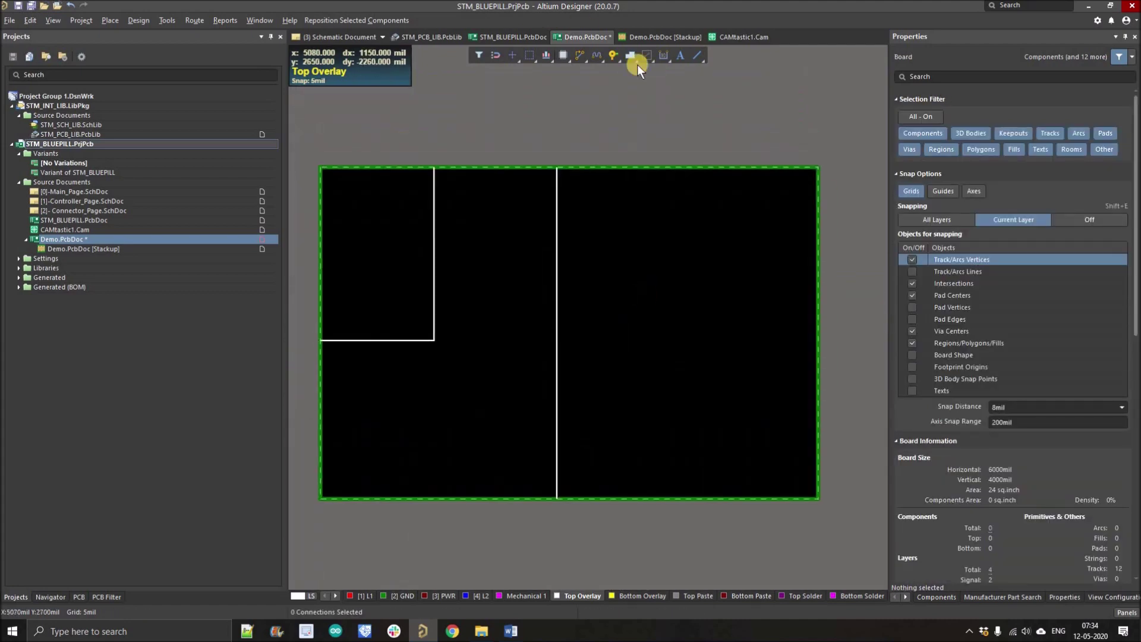
# Step: Draw a horizontal 25 mil Top Overlay line from the middle vertical line to the board's right edge
pyautogui.click(698, 56)
pyautogui.keyDown('ctrl'); pyautogui.scroll(2, 595, 309); pyautogui.keyUp('ctrl')
pyautogui.click(519, 324)
pyautogui.click(837, 331)
pyautogui.moveTo(839, 339); pyautogui.dragTo(546, 311, button='right')
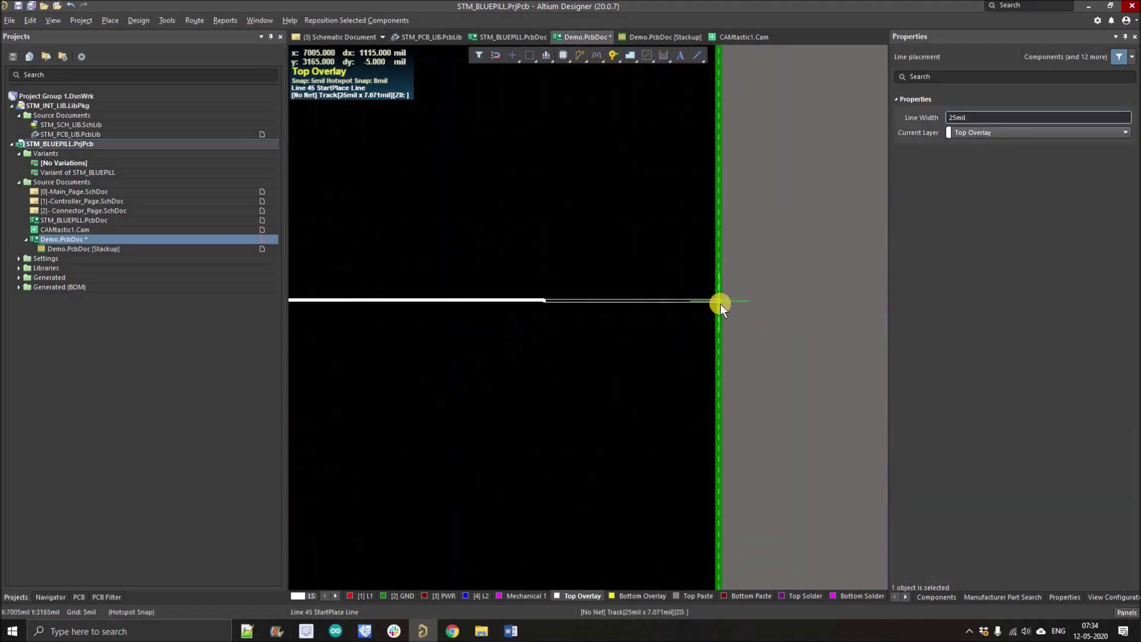
pyautogui.click(720, 302)
pyautogui.press('Escape')
pyautogui.press('Escape')
pyautogui.keyDown('ctrl'); pyautogui.scroll(-3, 616, 343); pyautogui.keyUp('ctrl')
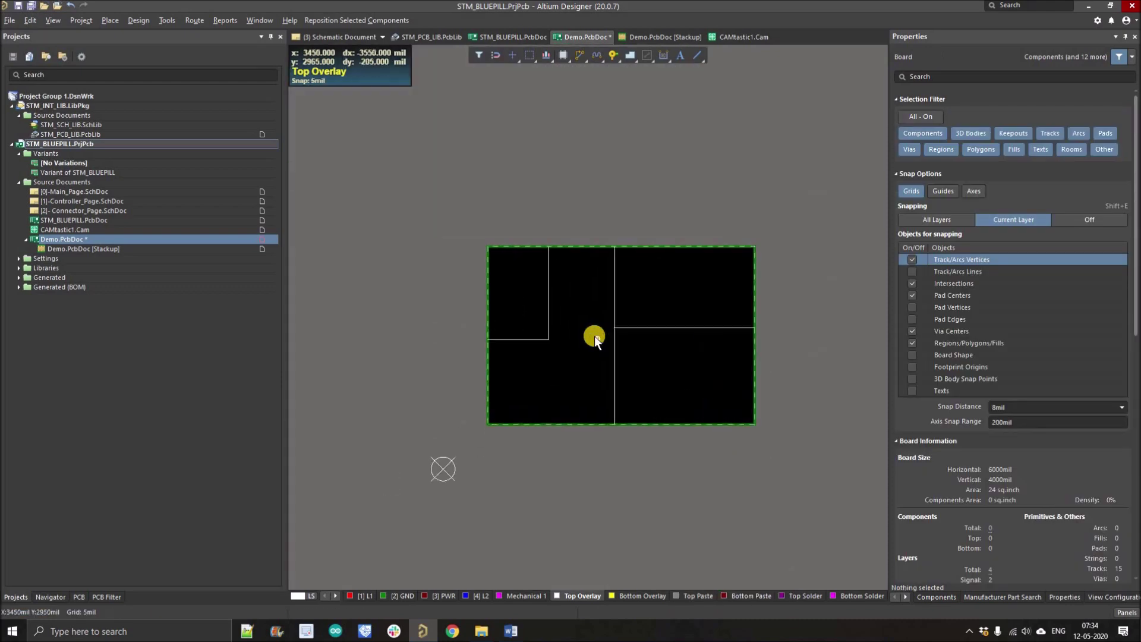
pyautogui.keyDown('ctrl'); pyautogui.scroll(3, 597, 339); pyautogui.keyUp('ctrl')
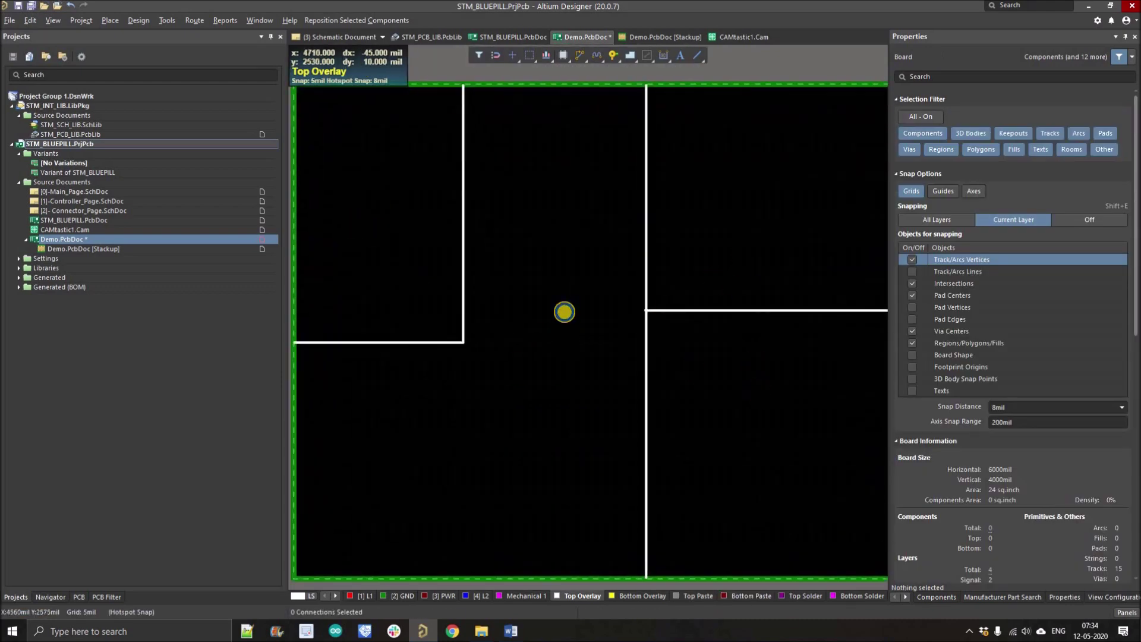
pyautogui.keyDown('ctrl'); pyautogui.scroll(-3, 536, 331); pyautogui.keyUp('ctrl')
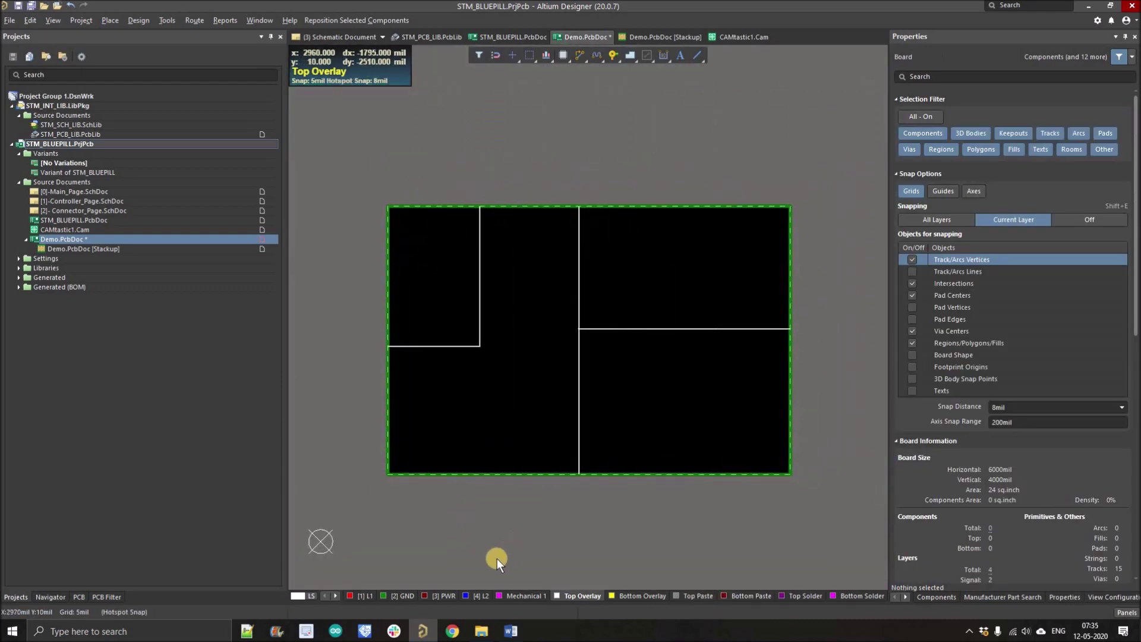
# Step: On the PWR layer, begin a 40 mil line at the board's top edge, tracing down the corner box's vertical overlay line
pyautogui.click(440, 595)
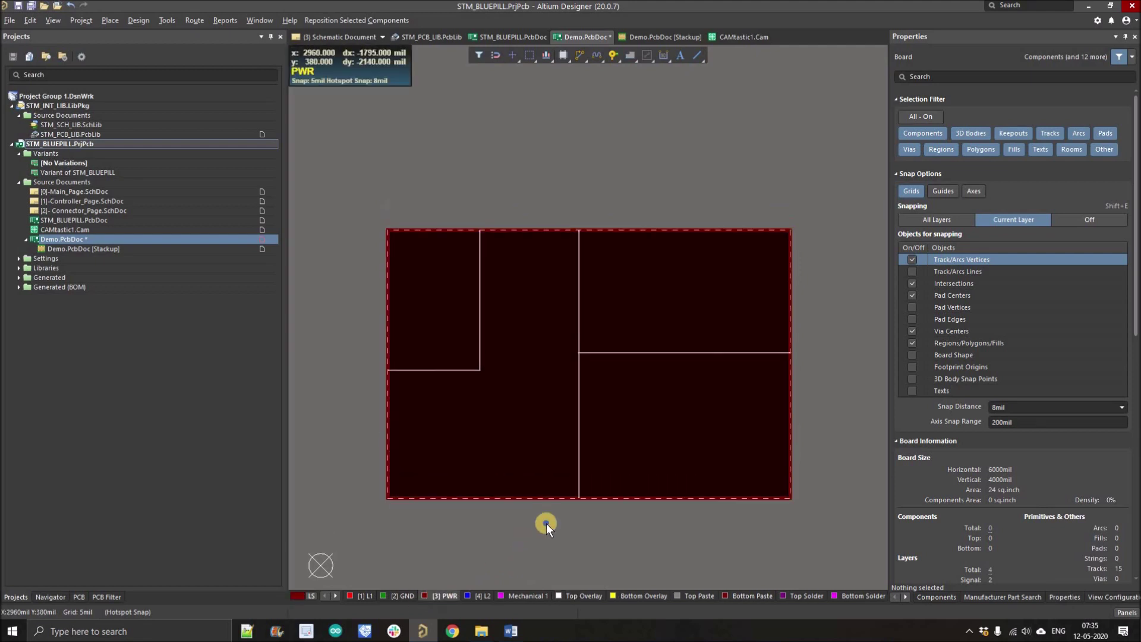
pyautogui.moveTo(634, 212); pyautogui.dragTo(651, 203, button='right')
pyautogui.moveTo(545, 294); pyautogui.dragTo(581, 292, button='right')
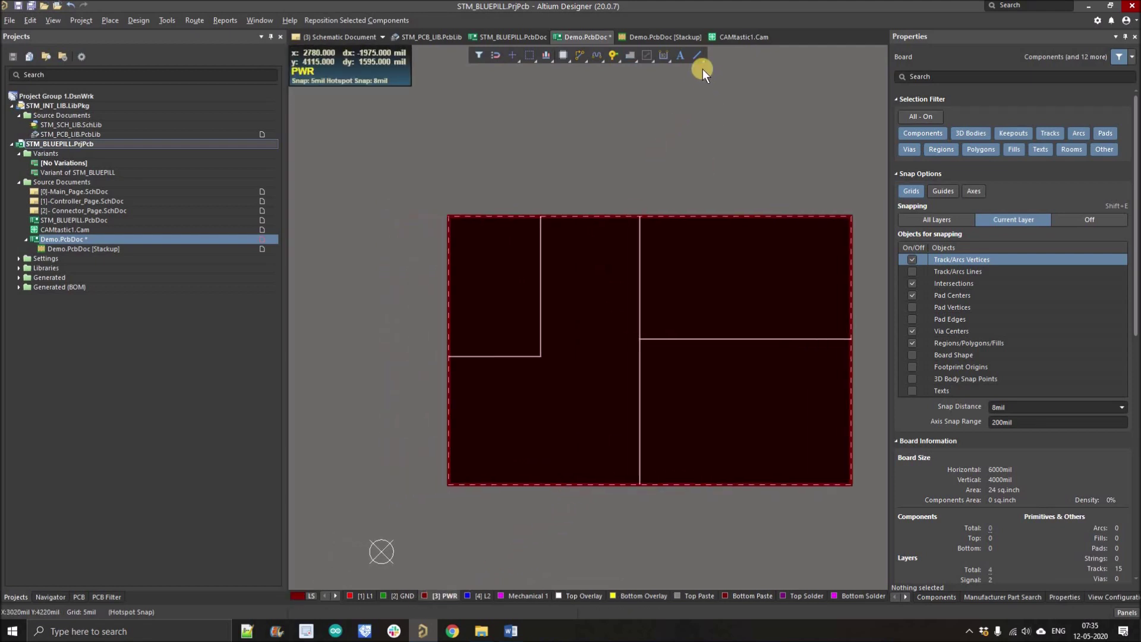
pyautogui.click(699, 57)
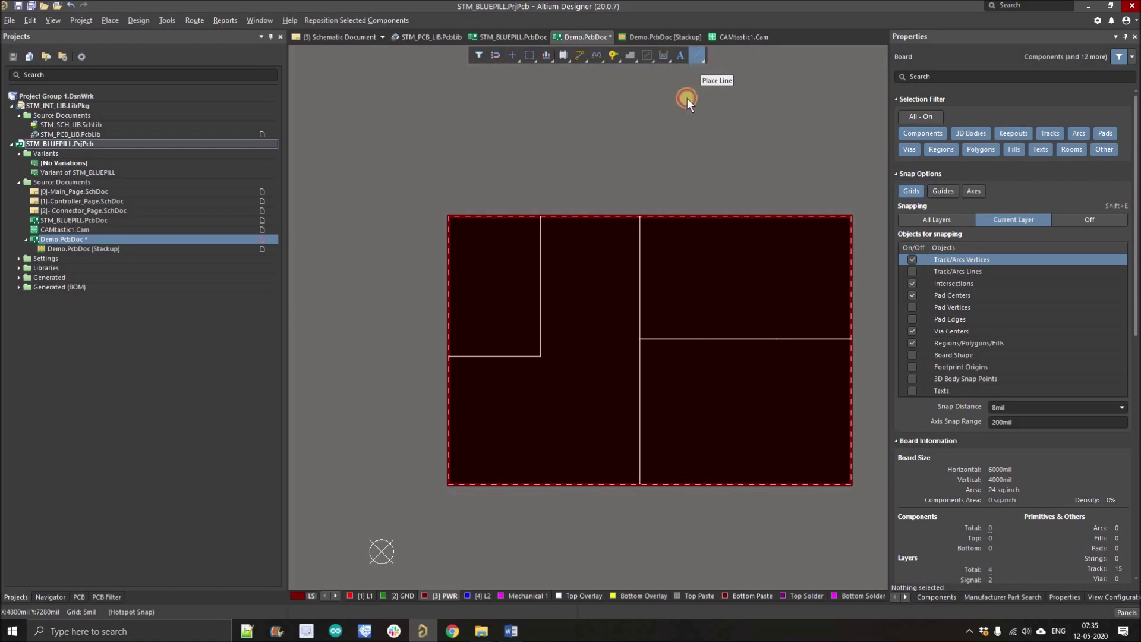
pyautogui.press('Tab')
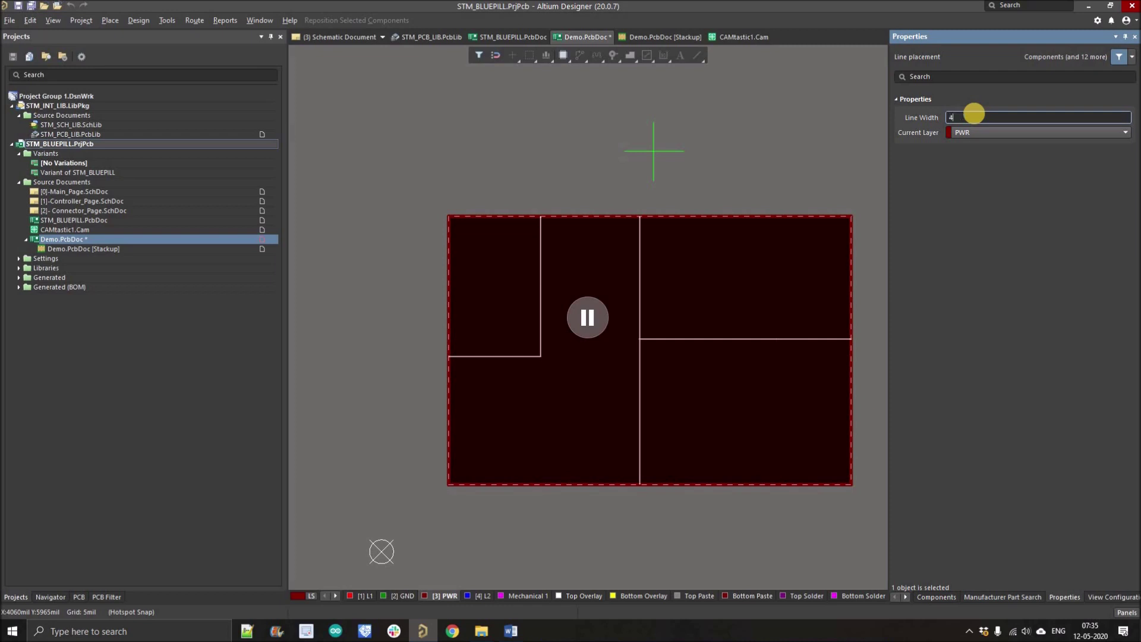
pyautogui.write('40MIL')
pyautogui.press('Return')
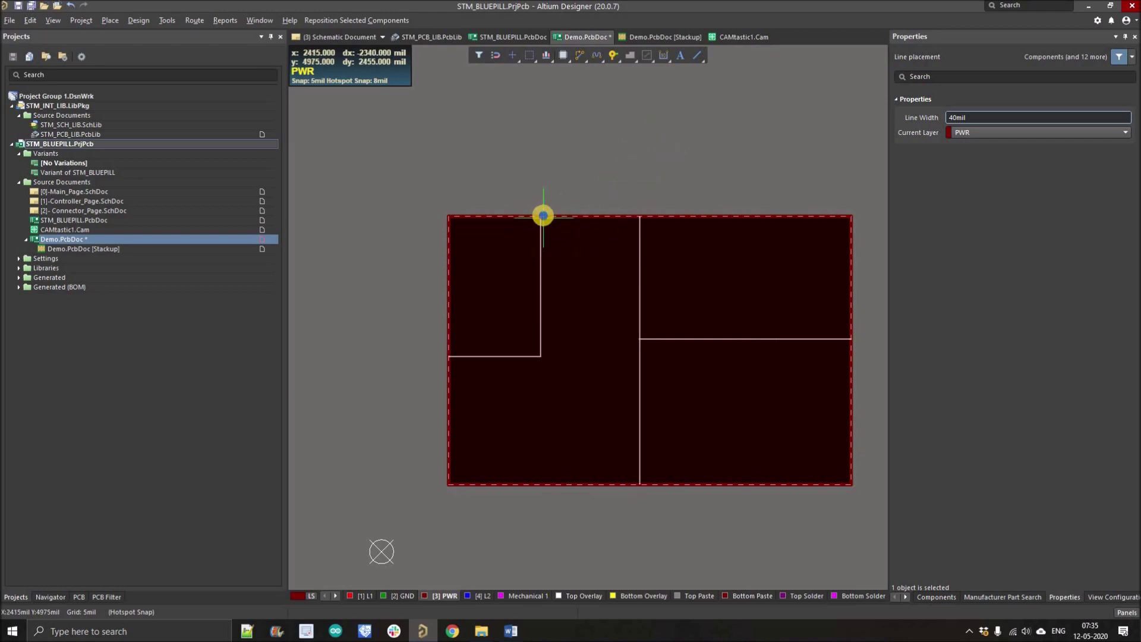
pyautogui.keyDown('ctrl'); pyautogui.scroll(5, 544, 217); pyautogui.keyUp('ctrl')
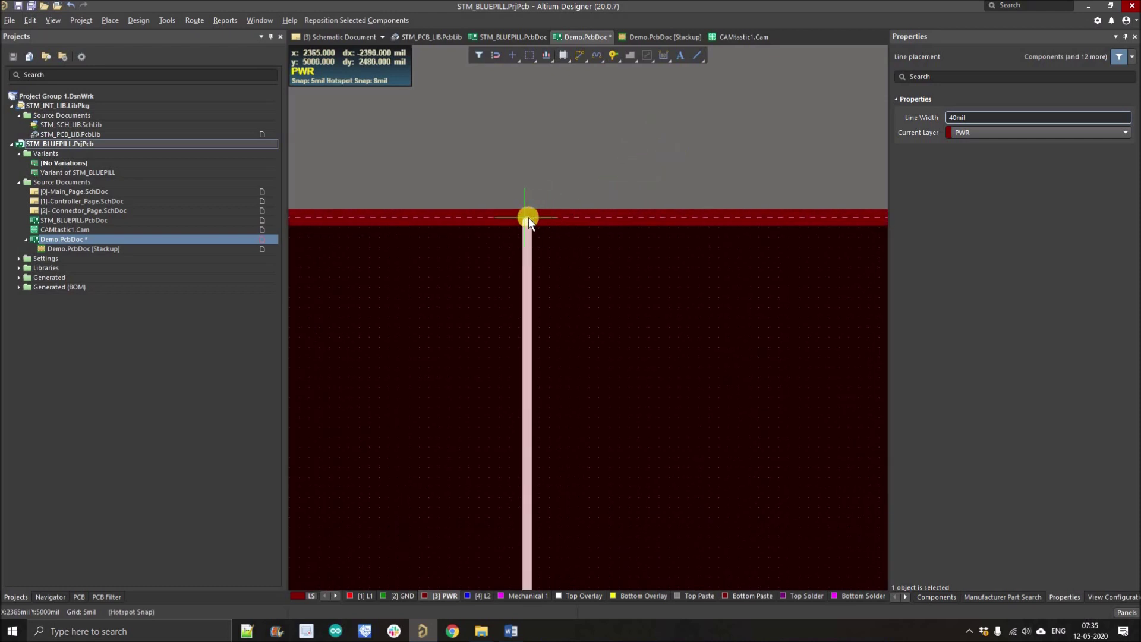
pyautogui.click(527, 216)
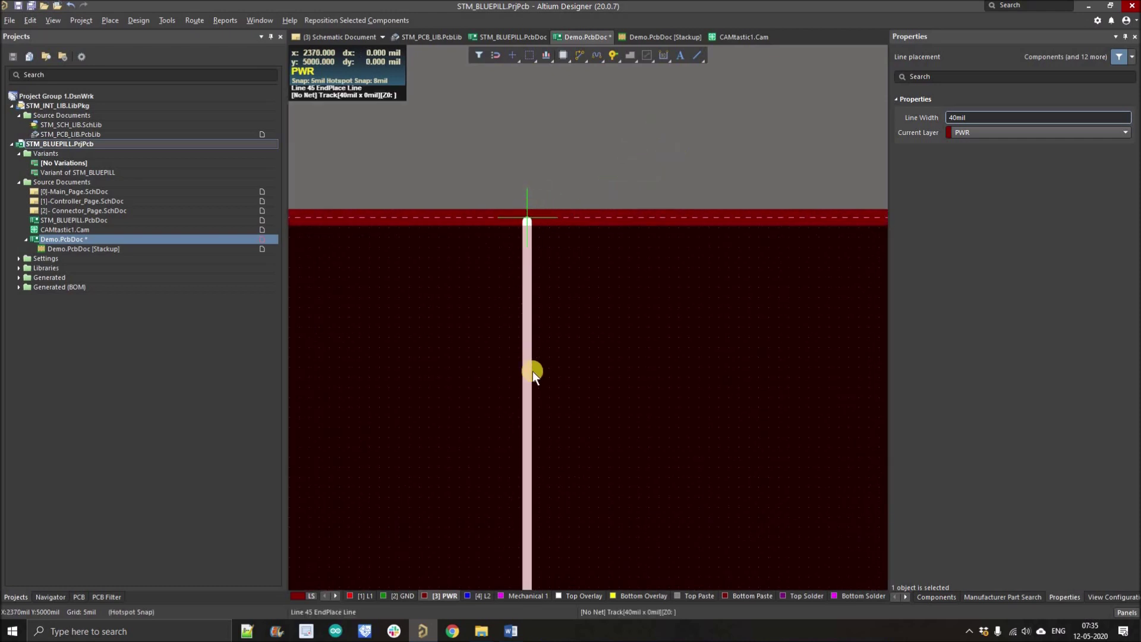
pyautogui.click(528, 426)
# Step: Try a 0.100 mm snap grid during line placement, and set the snap grid to 0.500 mm
pyautogui.moveTo(546, 529); pyautogui.dragTo(598, 109, button='right')
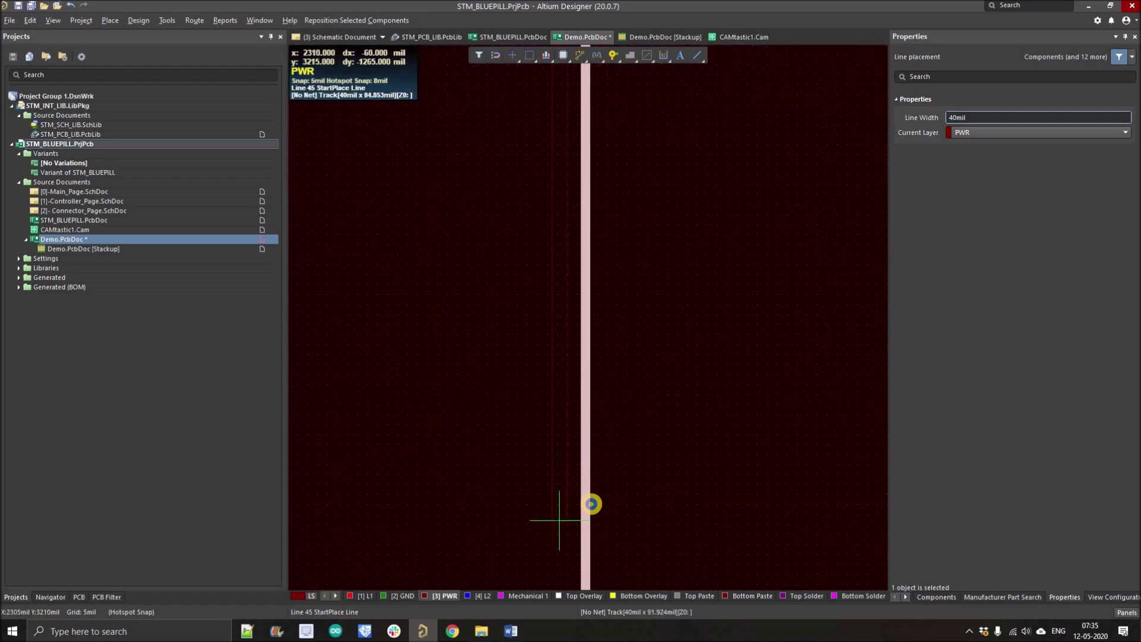
pyautogui.keyDown('ctrl'); pyautogui.scroll(-3, 591, 502); pyautogui.keyUp('ctrl')
pyautogui.press('g')
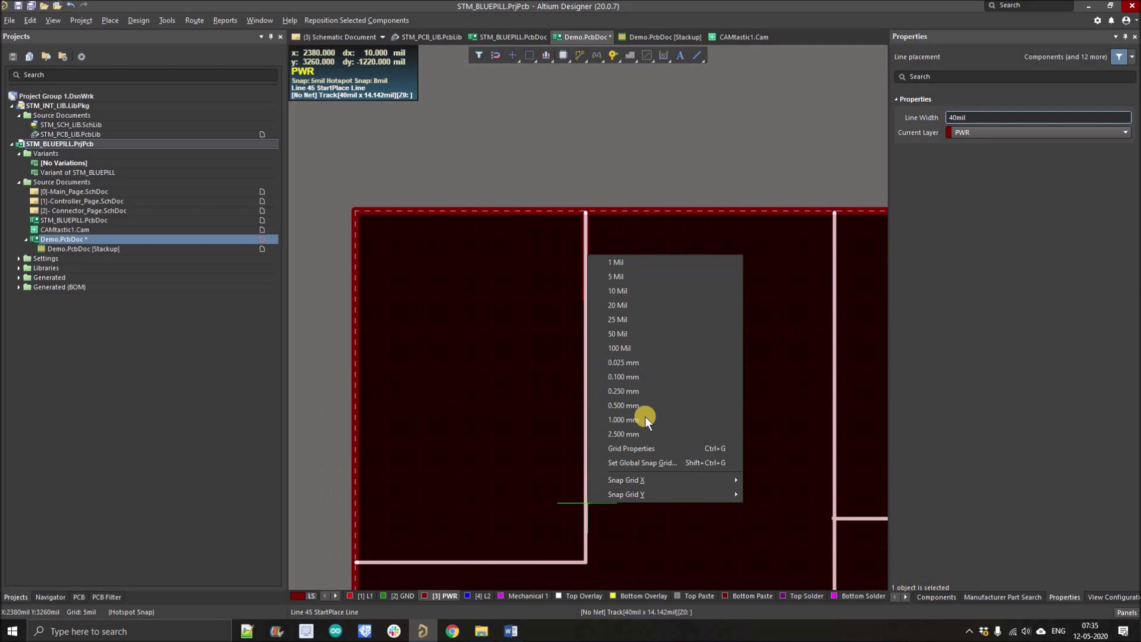
pyautogui.click(649, 378)
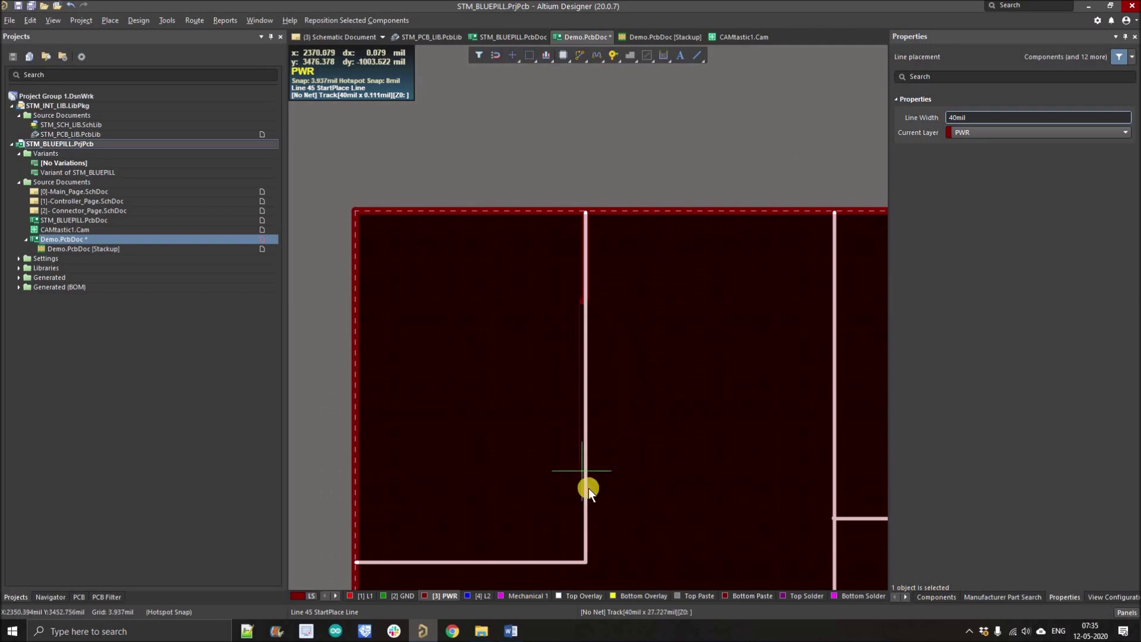
pyautogui.press('g')
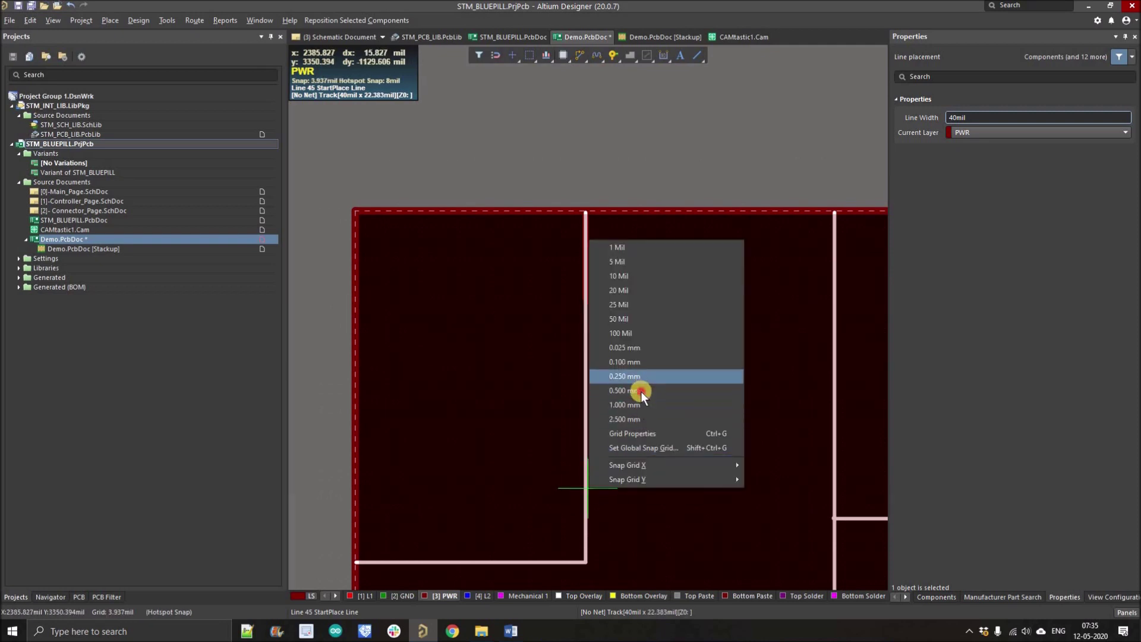
pyautogui.click(641, 392)
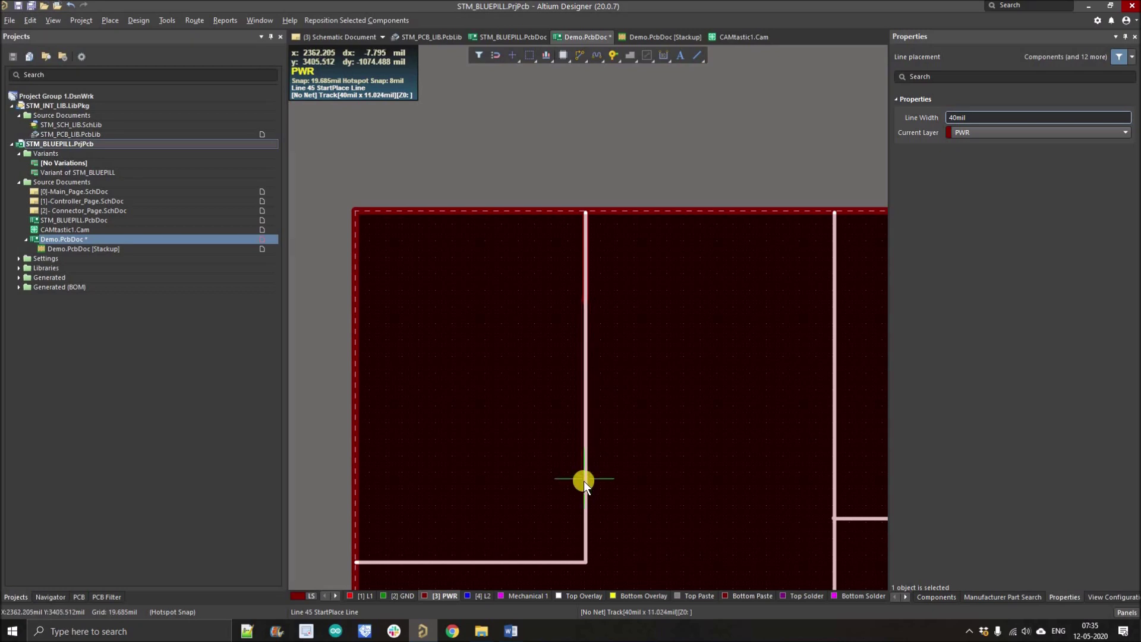
# Step: Finish the 40 mil PWR line down to the corner box's corner and across to the board's left edge
pyautogui.click(587, 297)
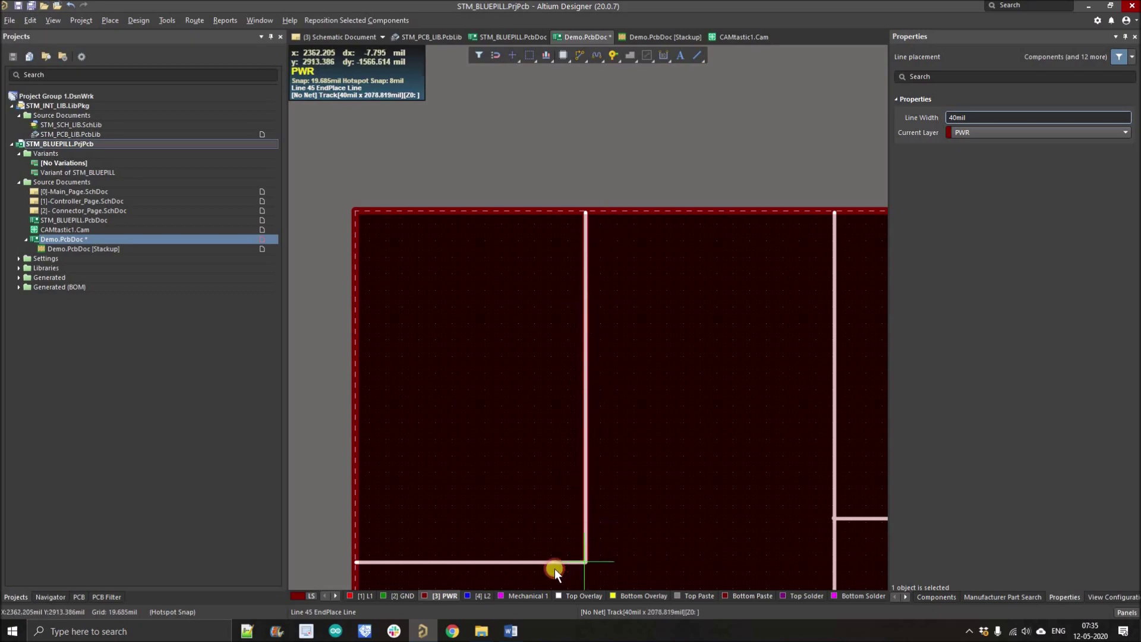
pyautogui.click(586, 562)
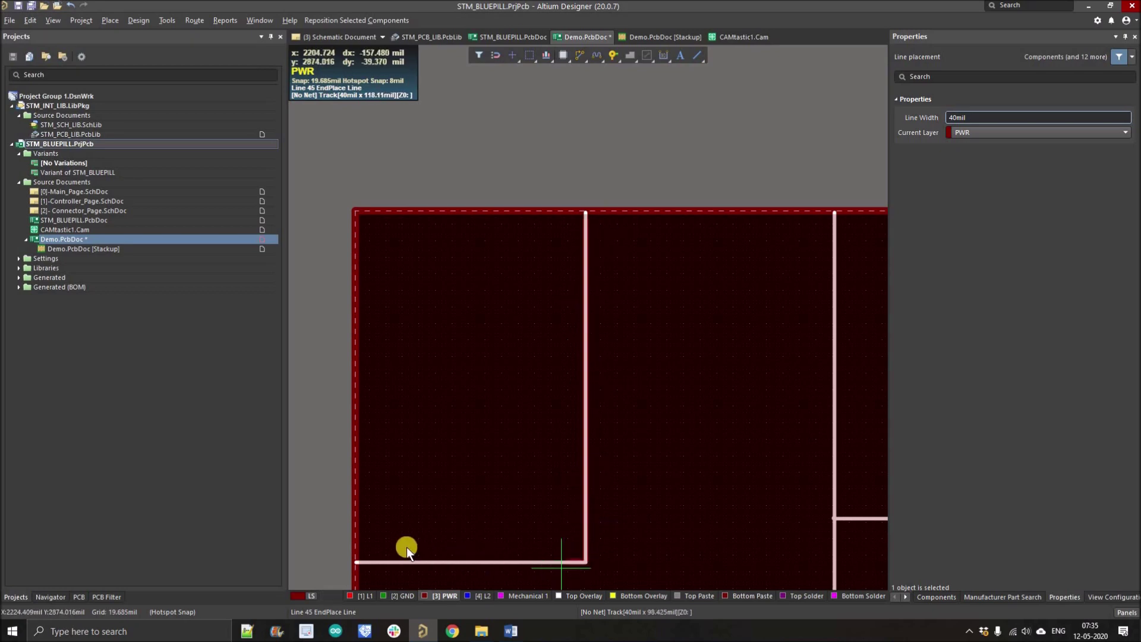
pyautogui.click(355, 561)
pyautogui.rightClick(355, 561)
# Step: Draw a 40 mil PWR line along the middle vertical overlay line, from the board's top edge to its bottom edge
pyautogui.moveTo(572, 452); pyautogui.dragTo(449, 372, button='right')
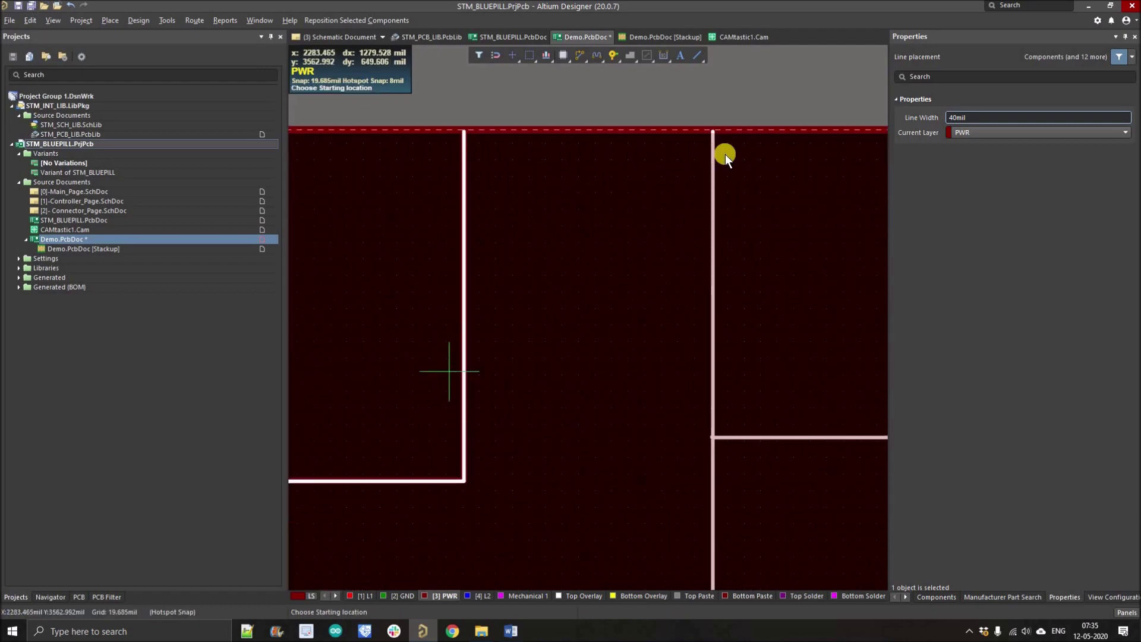
pyautogui.click(709, 130)
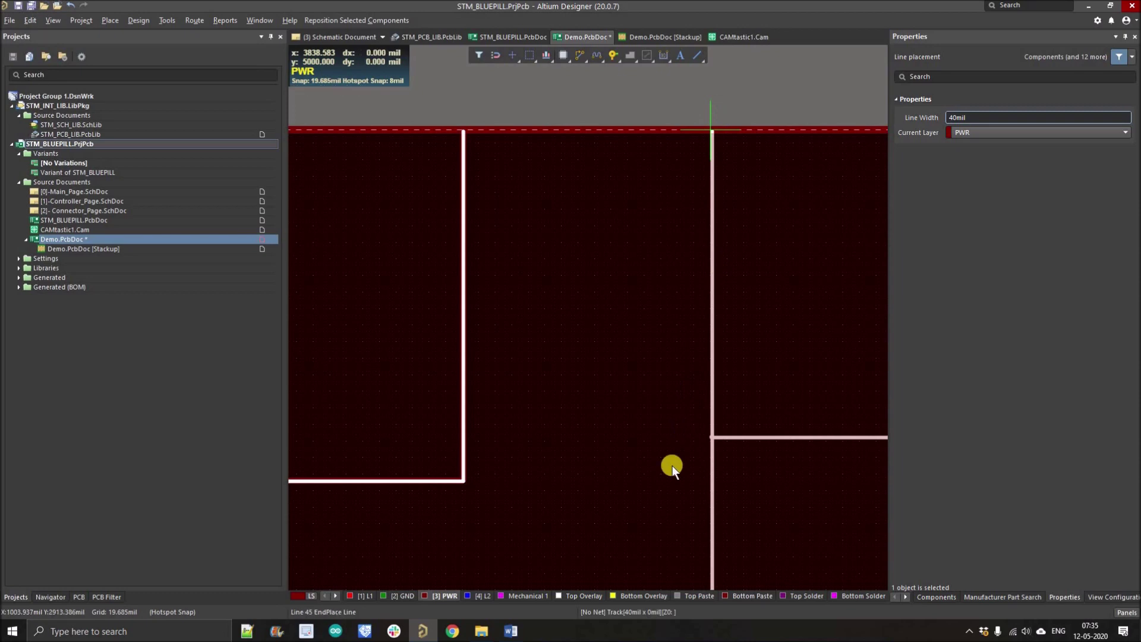
pyautogui.moveTo(690, 277); pyautogui.dragTo(681, 198, button='right')
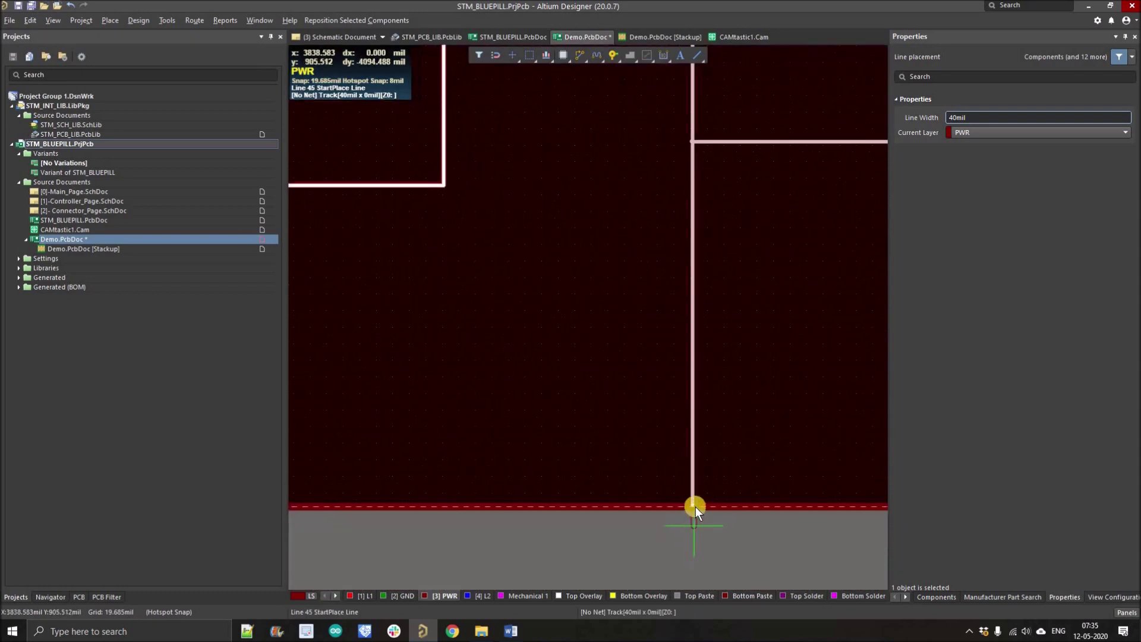
pyautogui.click(694, 505)
pyautogui.rightClick(693, 506)
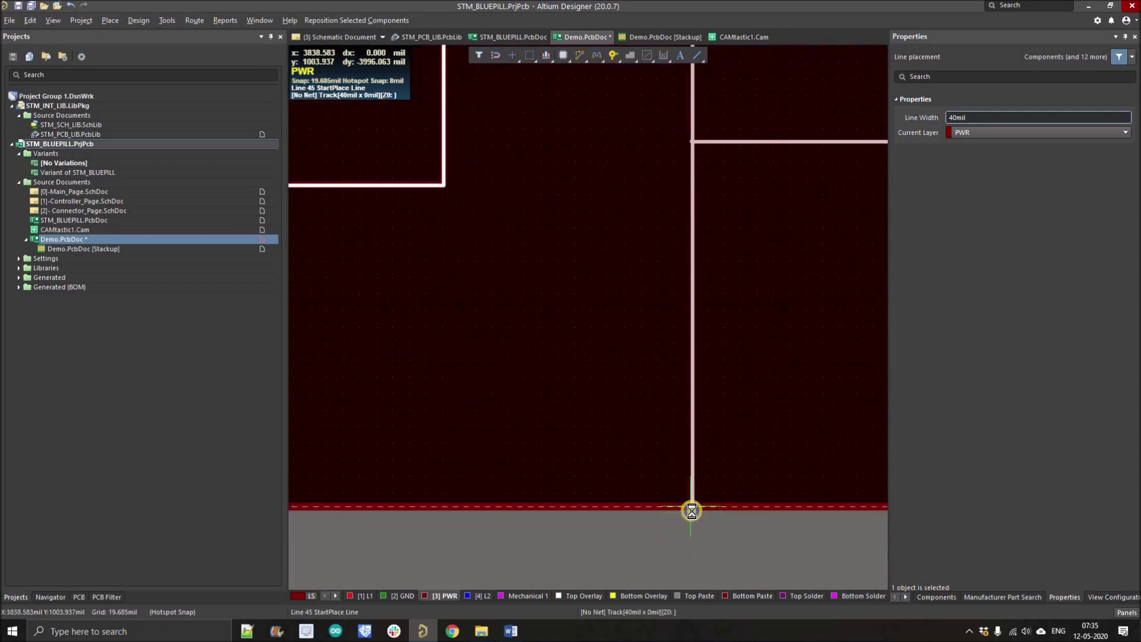
# Step: Draw a 40 mil PWR line along the horizontal overlay line, from the middle vertical line to the board's right edge, and end line placement
pyautogui.moveTo(719, 351); pyautogui.dragTo(555, 461, button='right')
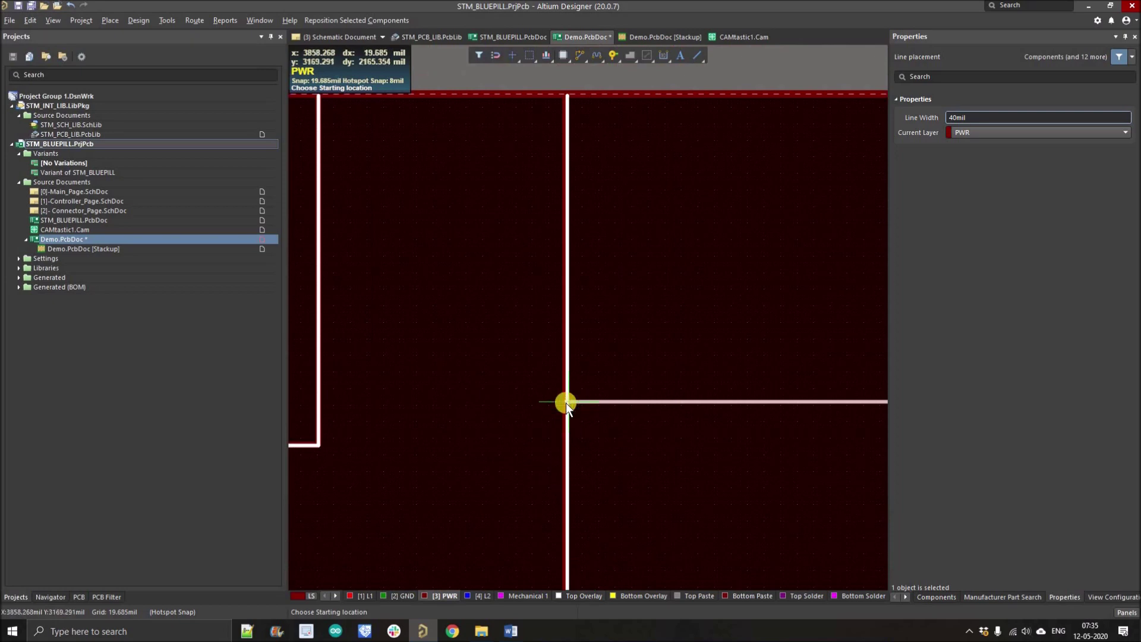
pyautogui.click(566, 402)
pyautogui.moveTo(786, 419); pyautogui.dragTo(565, 439, button='right')
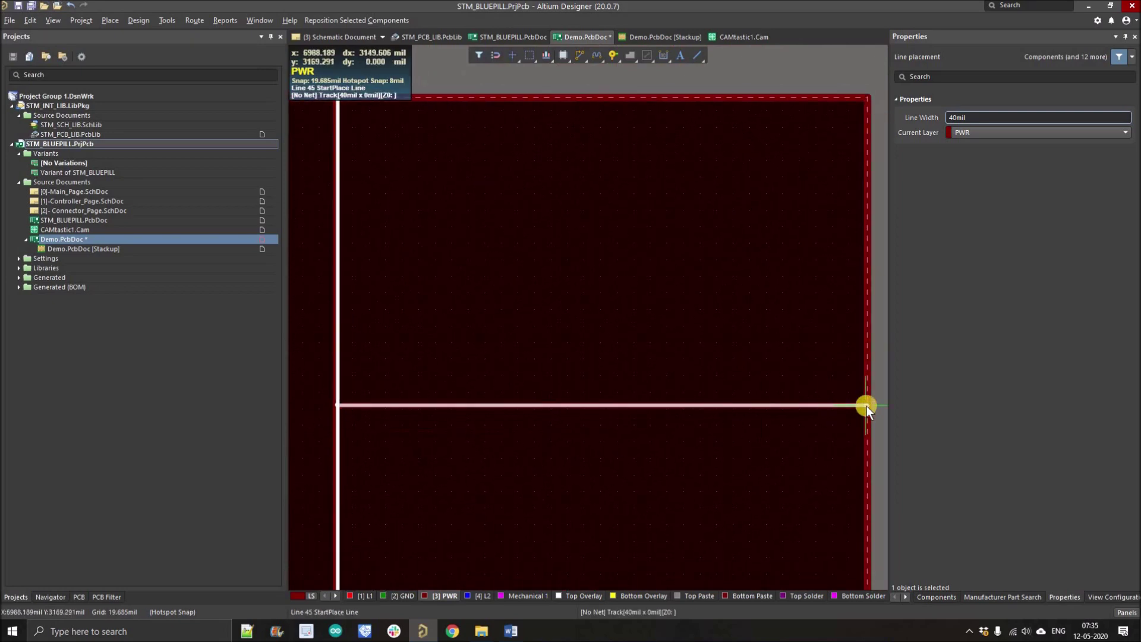
pyautogui.click(868, 407)
pyautogui.rightClick(830, 440)
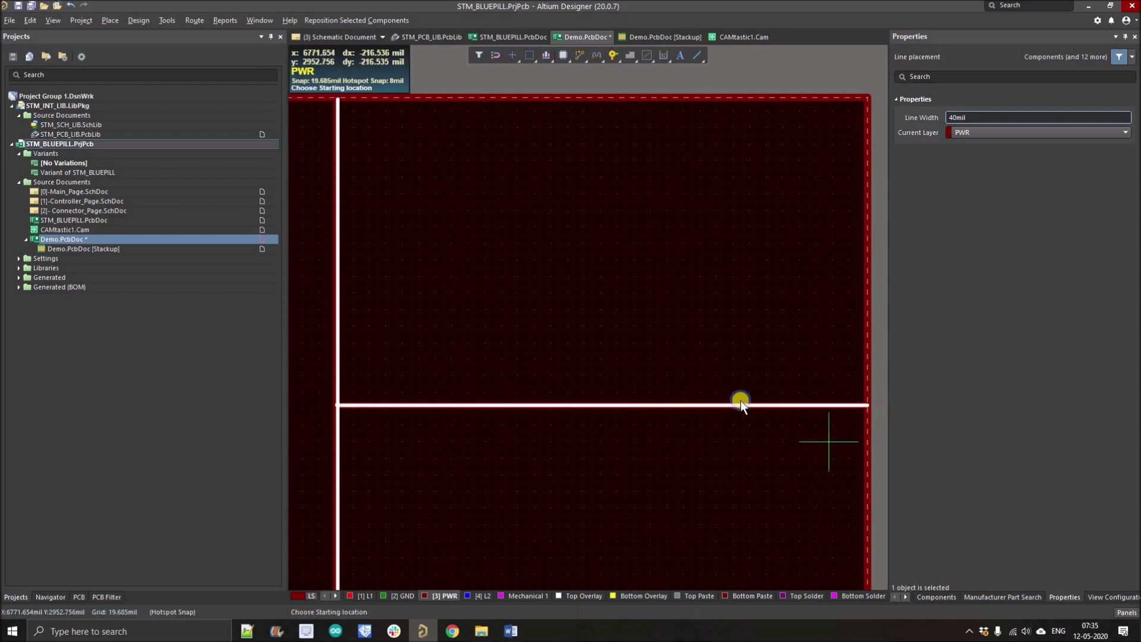
pyautogui.rightClick(730, 341)
# Step: Examine the divided PWR plane in 3D, isolated in single-layer mode and viewed from a tilted angle
pyautogui.keyDown('ctrl'); pyautogui.scroll(-5, 670, 437); pyautogui.keyUp('ctrl')
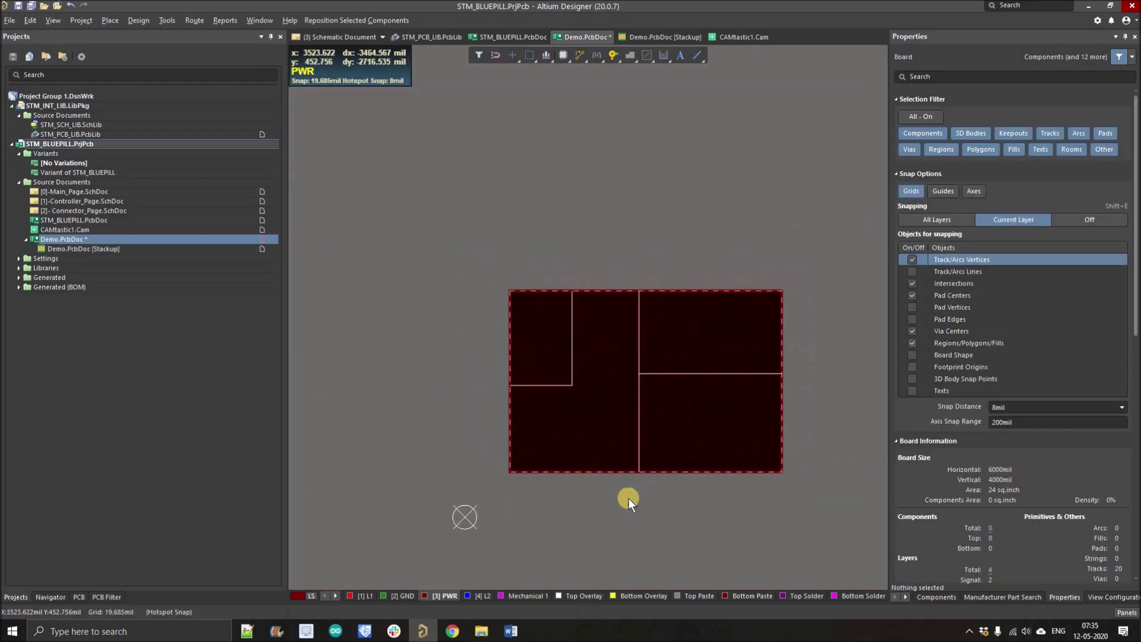
pyautogui.keyDown('ctrl'); pyautogui.scroll(3, 606, 514); pyautogui.keyUp('ctrl')
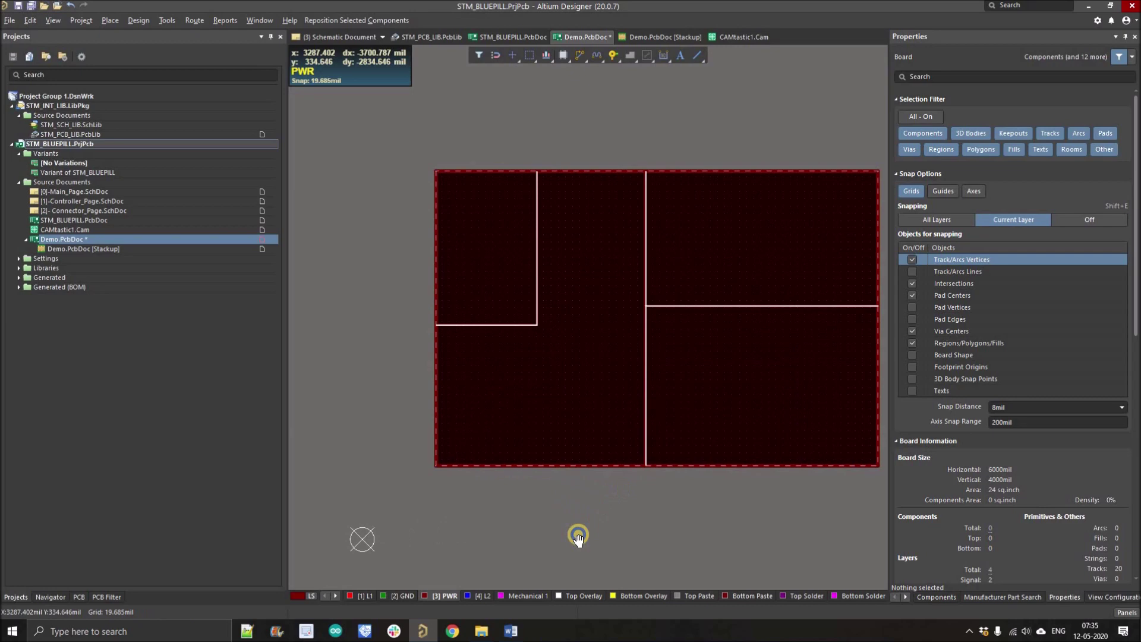
pyautogui.moveTo(579, 535); pyautogui.dragTo(604, 514, button='right')
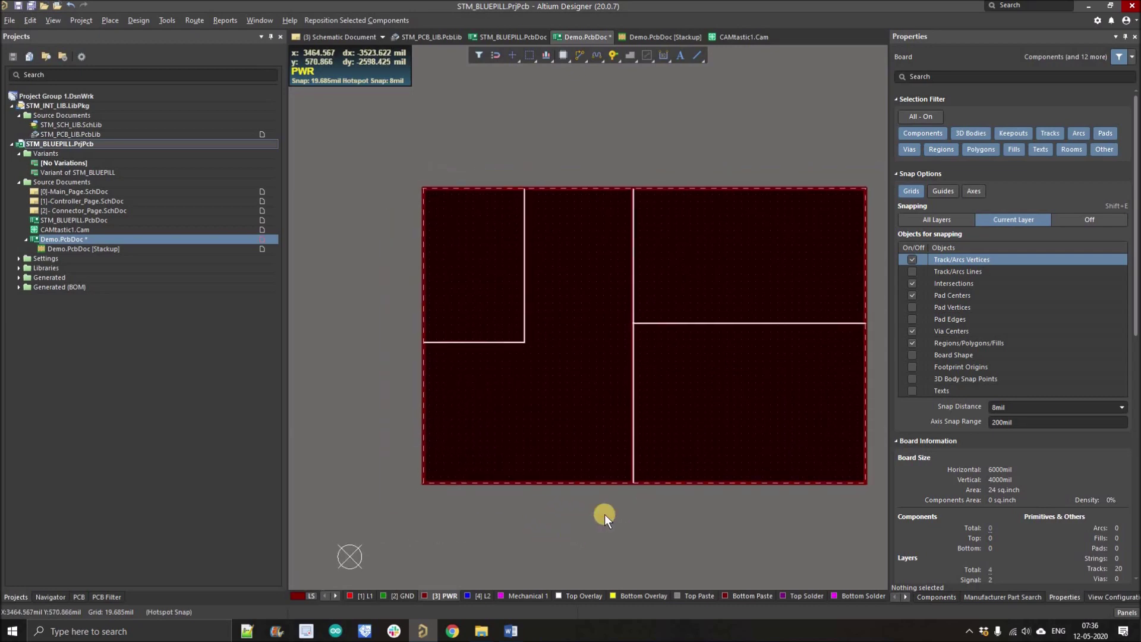
pyautogui.press('3')
pyautogui.moveTo(605, 515); pyautogui.dragTo(590, 530, button='right')
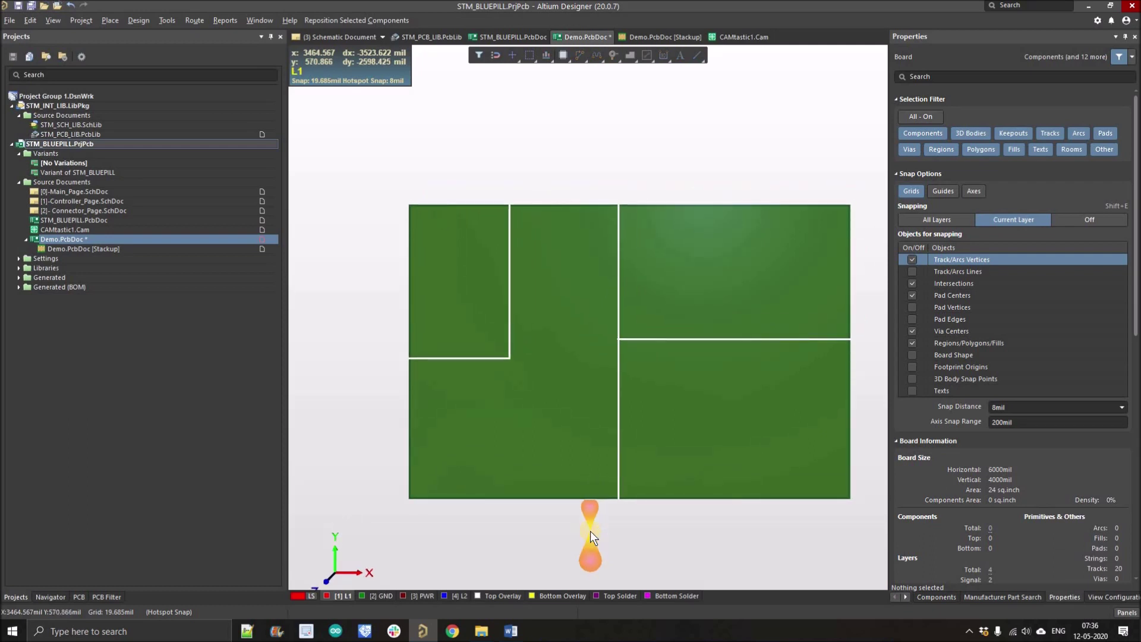
pyautogui.hotkey('shift', 's')
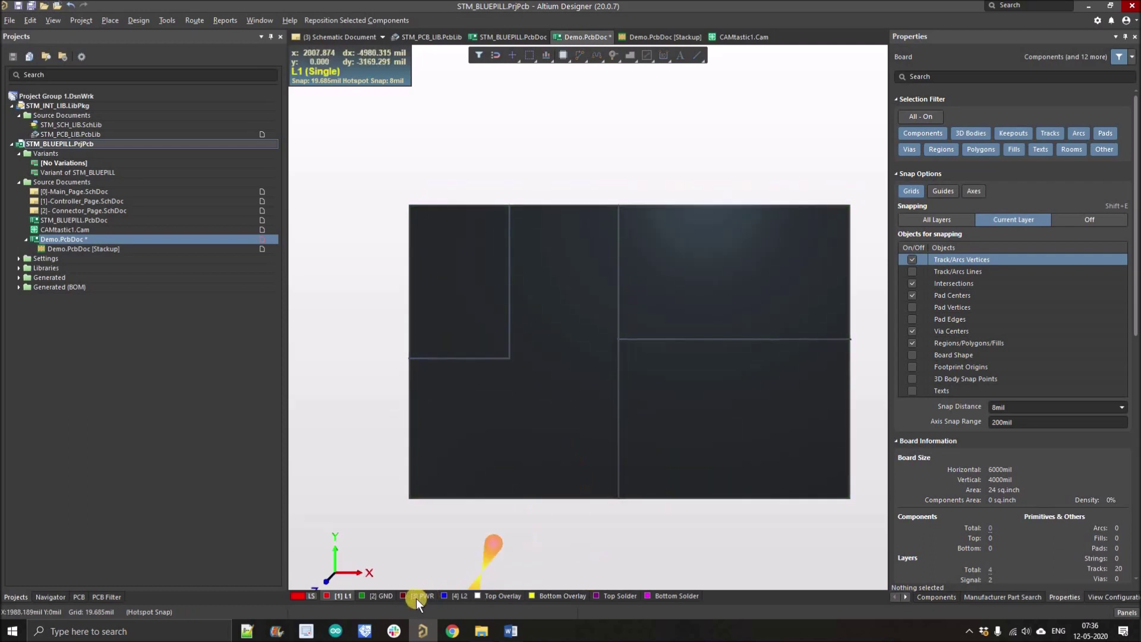
pyautogui.click(416, 596)
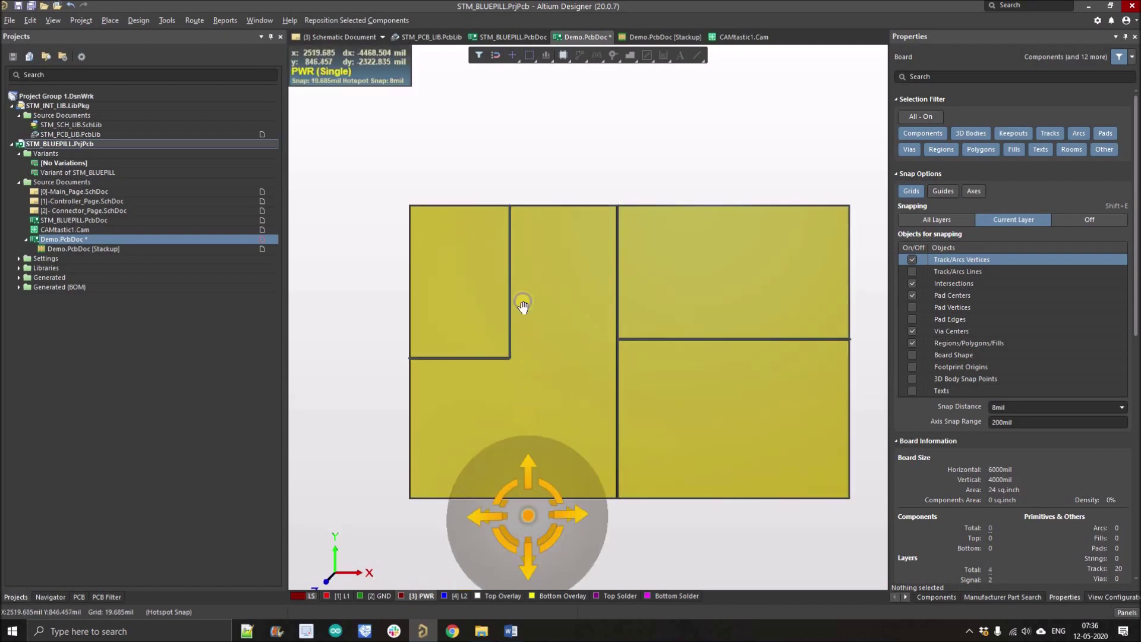
pyautogui.keyDown('shift'); pyautogui.moveTo(523, 306); pyautogui.dragTo(492, 302, button='right'); pyautogui.keyUp('shift')
pyautogui.keyDown('ctrl'); pyautogui.scroll(1, 492, 302); pyautogui.keyUp('ctrl')
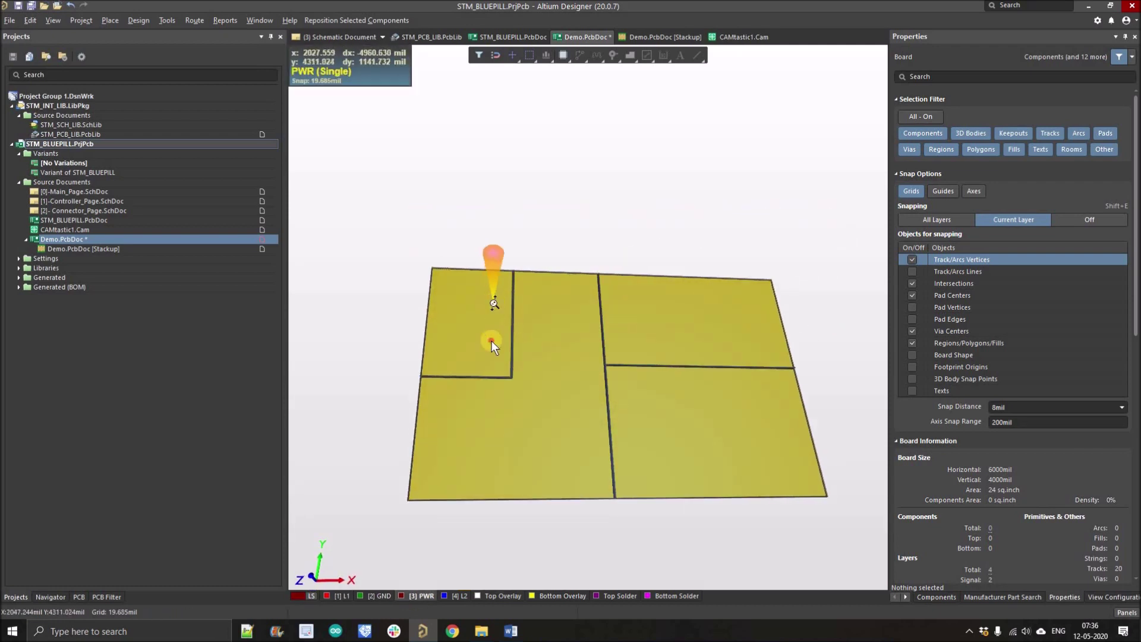
pyautogui.click(548, 420)
pyautogui.click(671, 310)
pyautogui.click(702, 460)
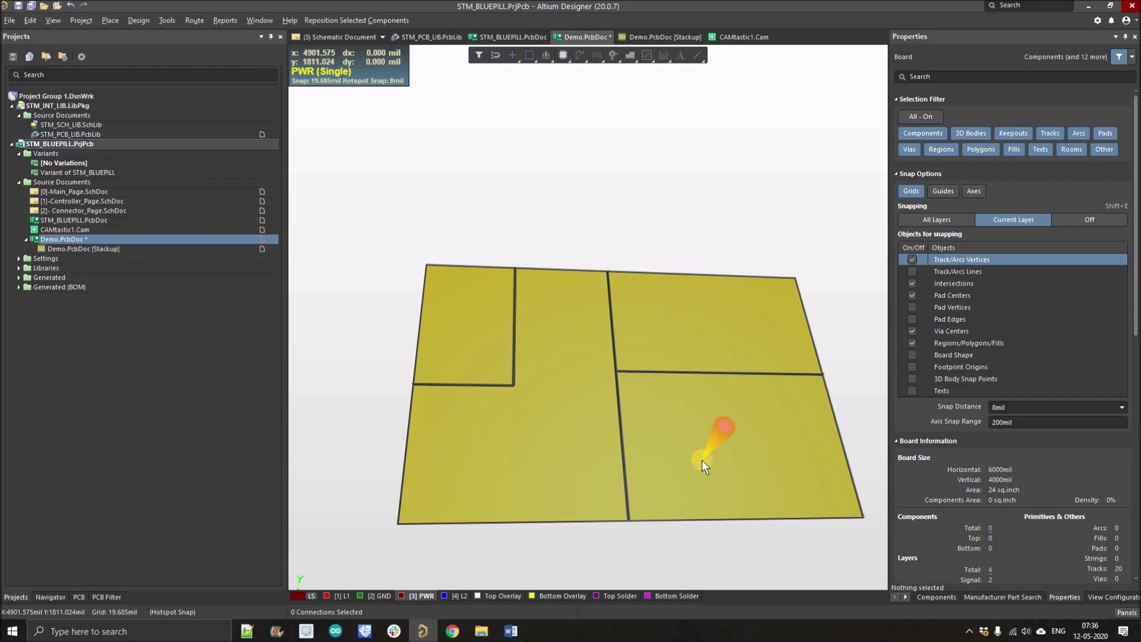
pyautogui.keyDown('shift'); pyautogui.moveTo(688, 458); pyautogui.dragTo(511, 227, button='right'); pyautogui.keyUp('shift')
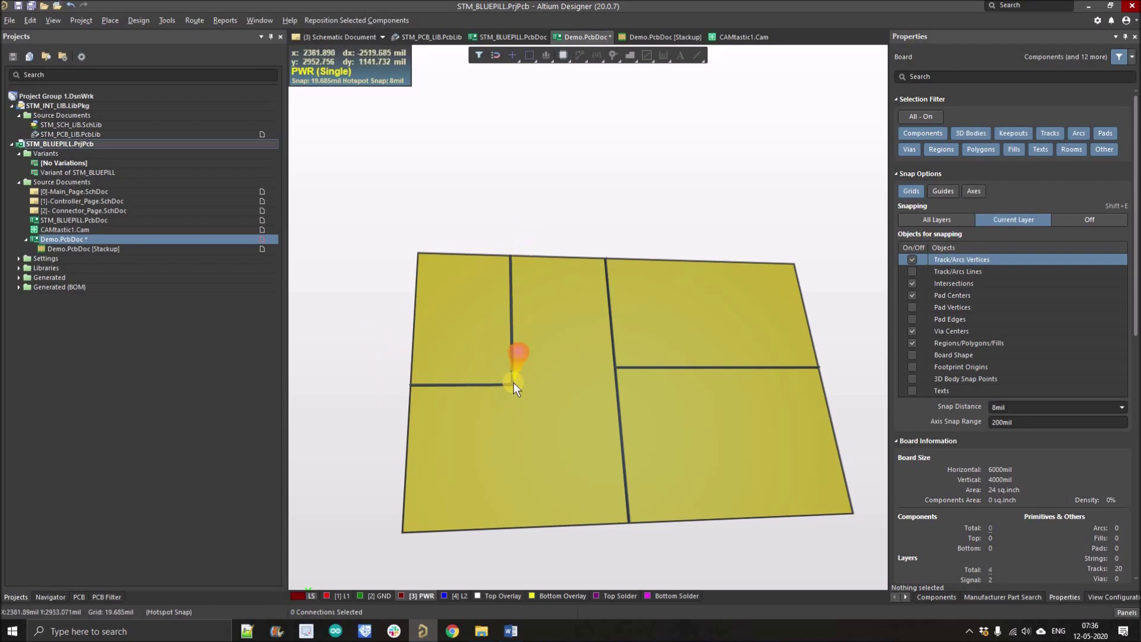
# Step: Return to the 2D view and select each of the four PWR plane sections in turn to check the split
pyautogui.press('2')
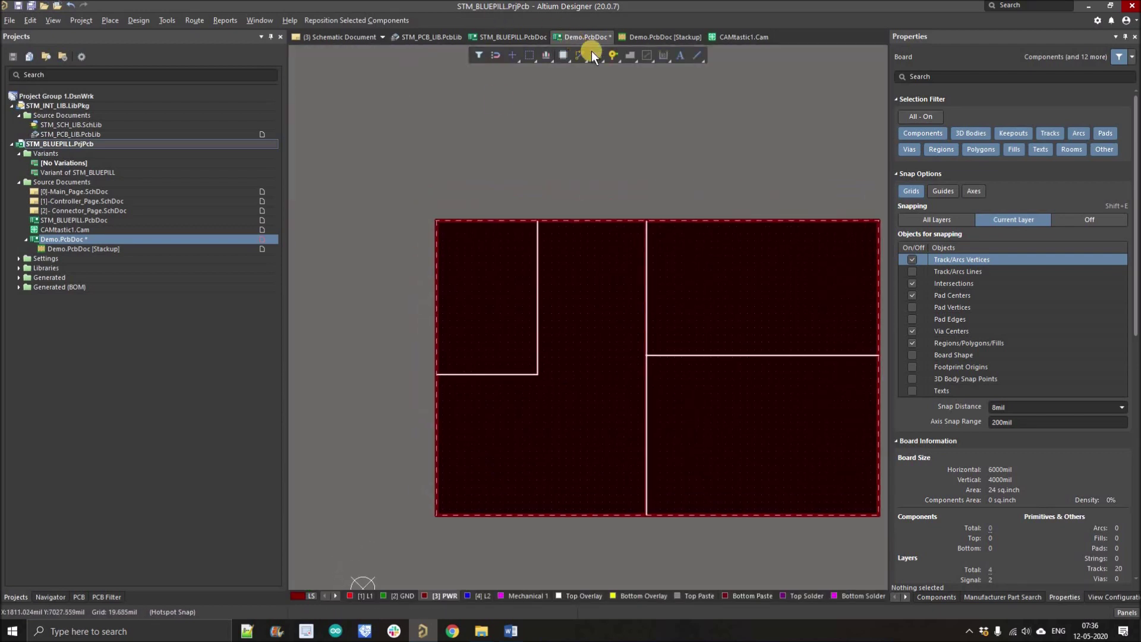
pyautogui.keyDown('ctrl'); pyautogui.scroll(1, 498, 334); pyautogui.keyUp('ctrl')
pyautogui.click(498, 334)
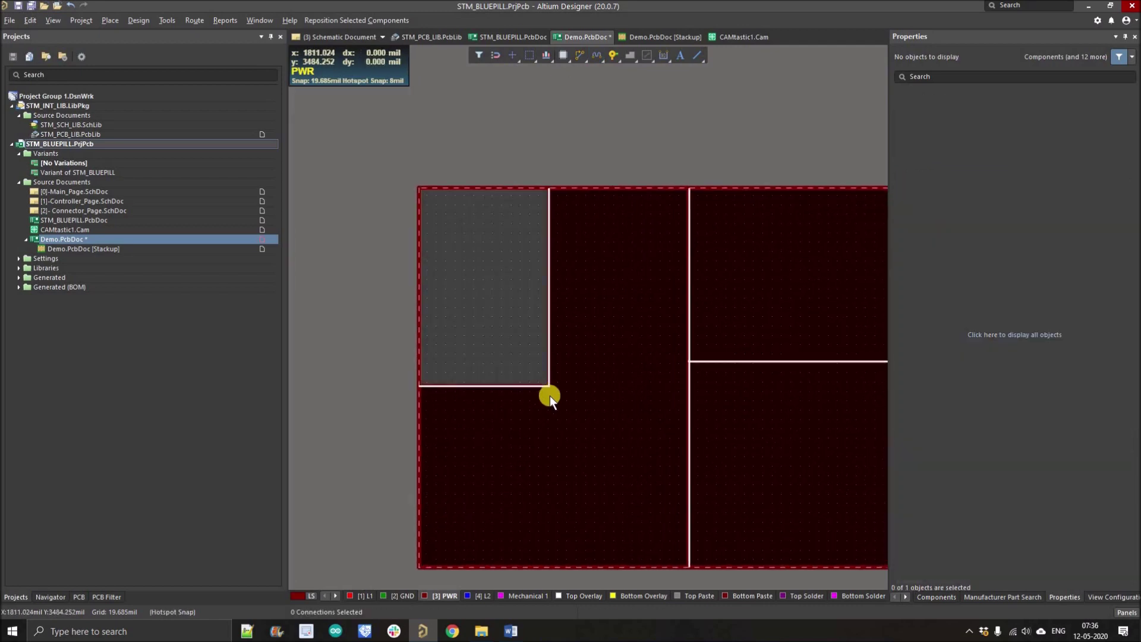
pyautogui.click(613, 390)
pyautogui.click(757, 316)
pyautogui.click(757, 426)
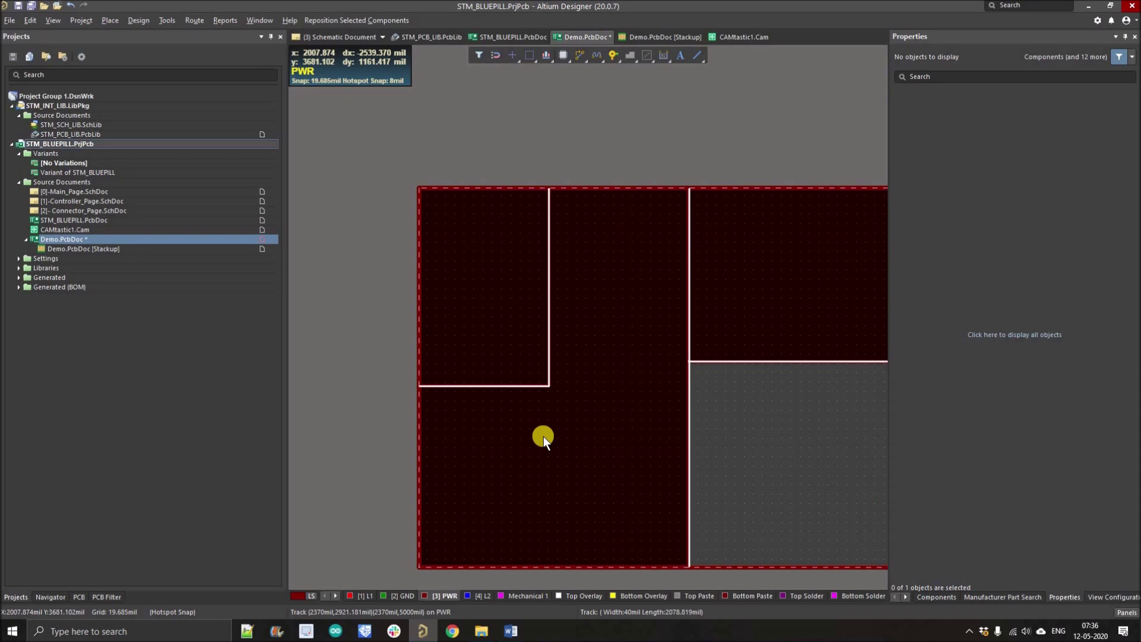
# Step: Connect the upper-left corner section of the PWR plane to the +12V net
pyautogui.click(480, 314)
pyautogui.click(480, 314)
pyautogui.doubleClick(483, 310)
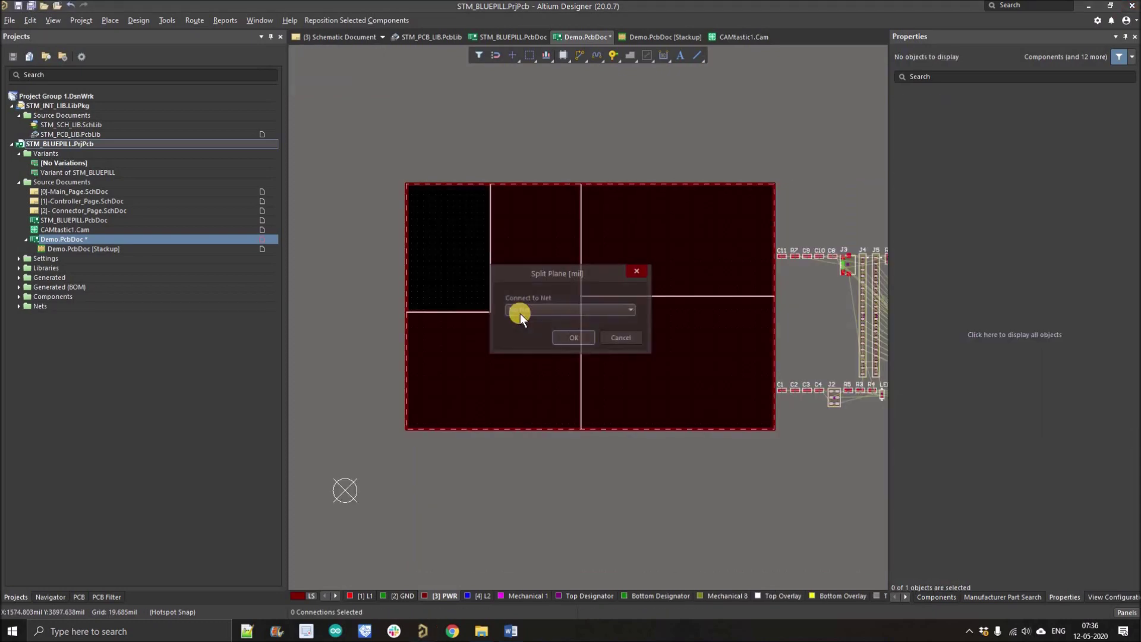
pyautogui.click(534, 344)
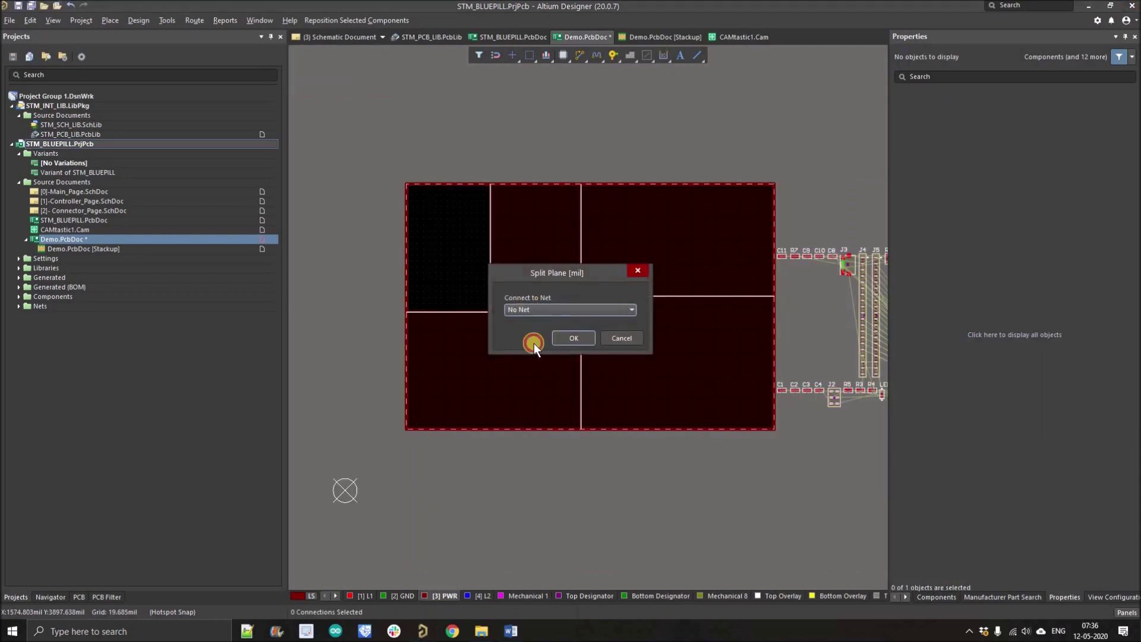
pyautogui.click(559, 310)
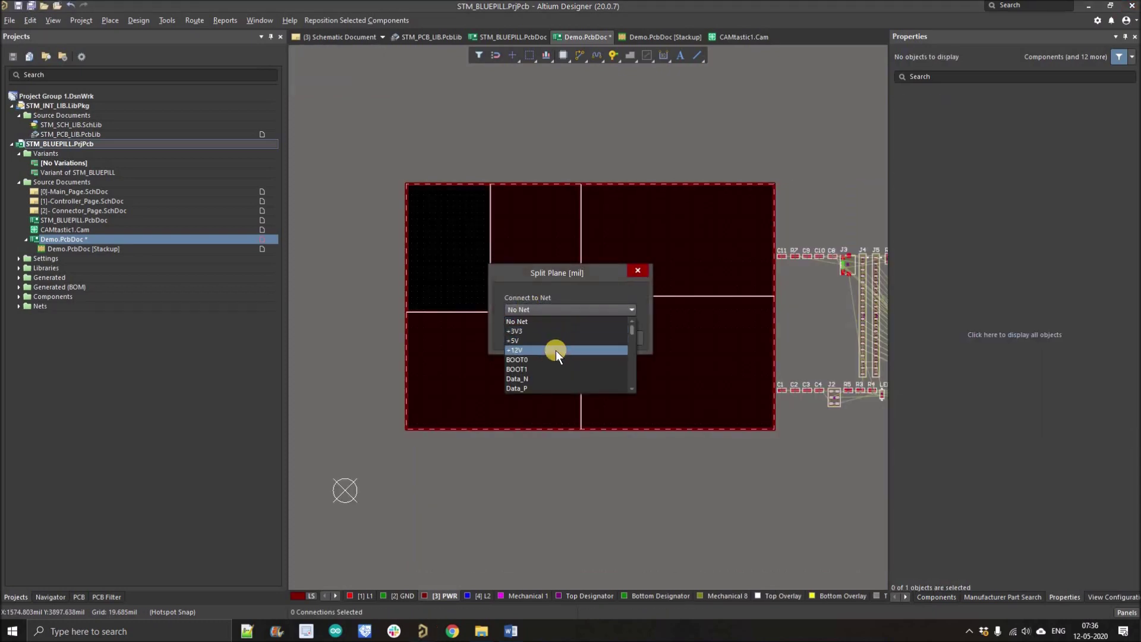
pyautogui.click(556, 350)
pyautogui.click(579, 341)
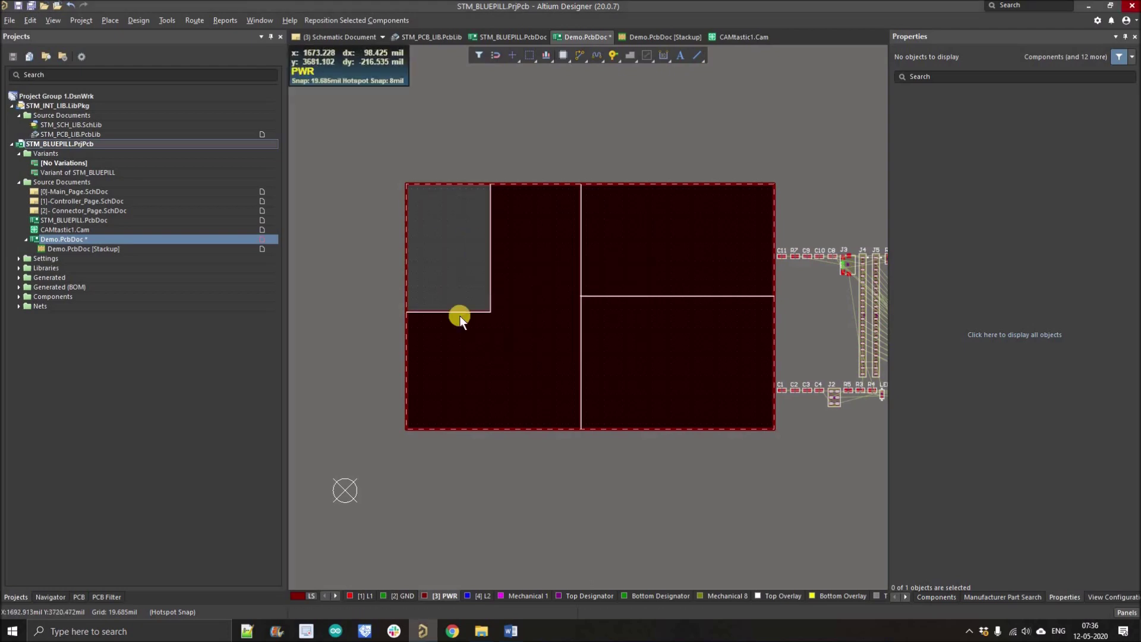
# Step: Connect the L-shaped PWR plane section around the corner box to the +5V net
pyautogui.doubleClick(529, 291)
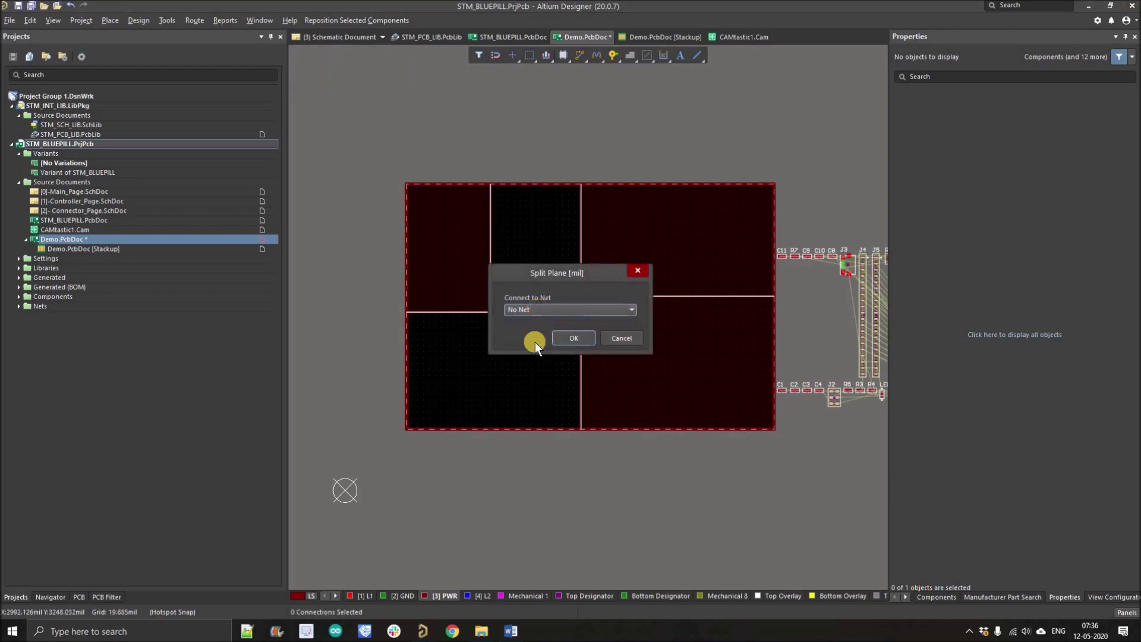
pyautogui.hotkey('alt', 'Down')
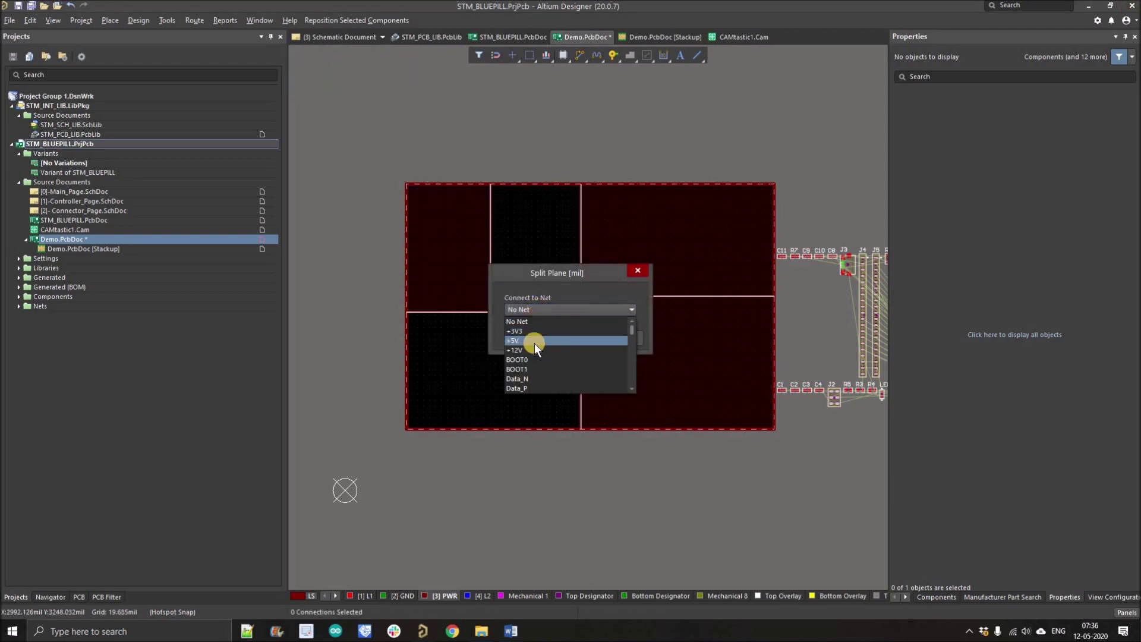
pyautogui.click(572, 343)
pyautogui.click(573, 340)
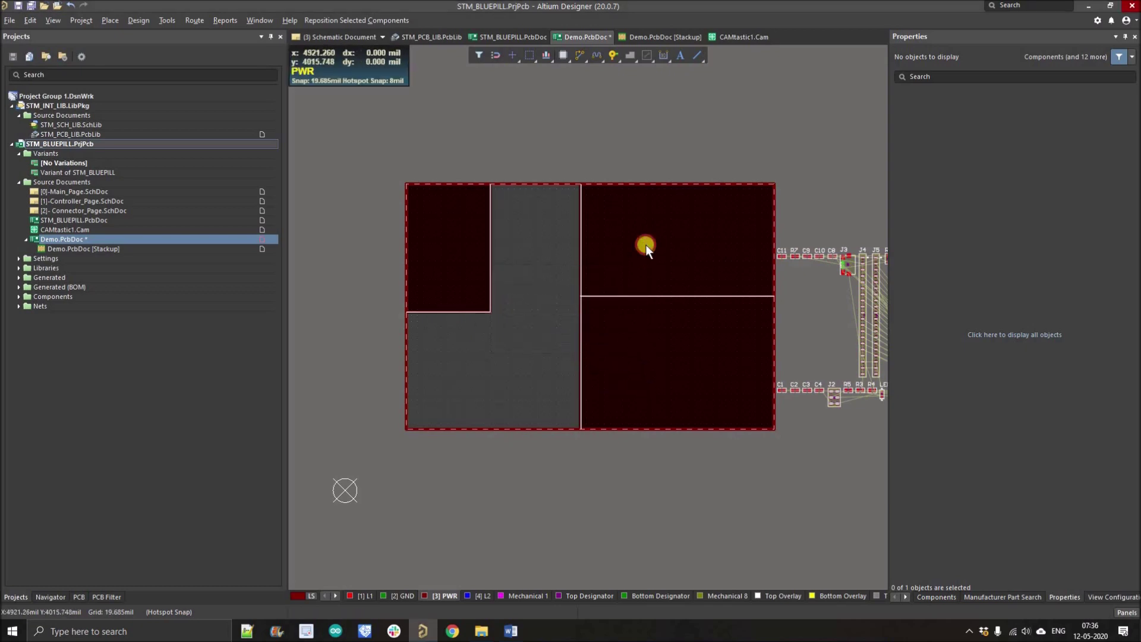
# Step: Connect the upper-right section of the PWR plane to the +12V net
pyautogui.doubleClick(647, 246)
pyautogui.hotkey('alt', 'Down')
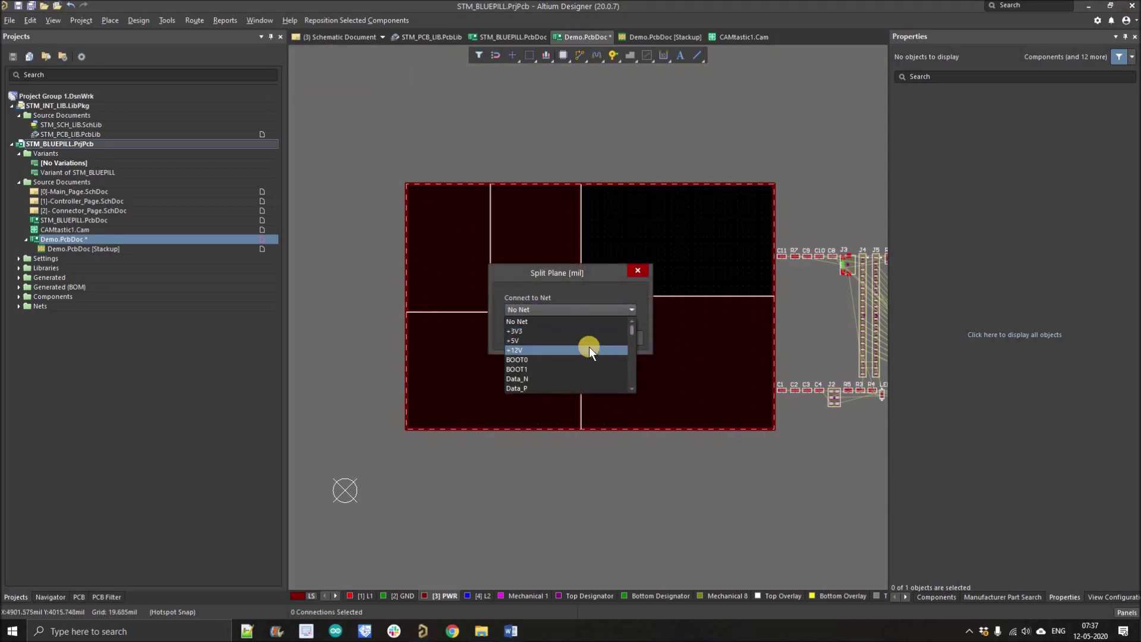
pyautogui.click(588, 347)
pyautogui.press('Return')
# Step: Connect the lower-right section of the PWR plane to the +3V3 net
pyautogui.doubleClick(561, 330)
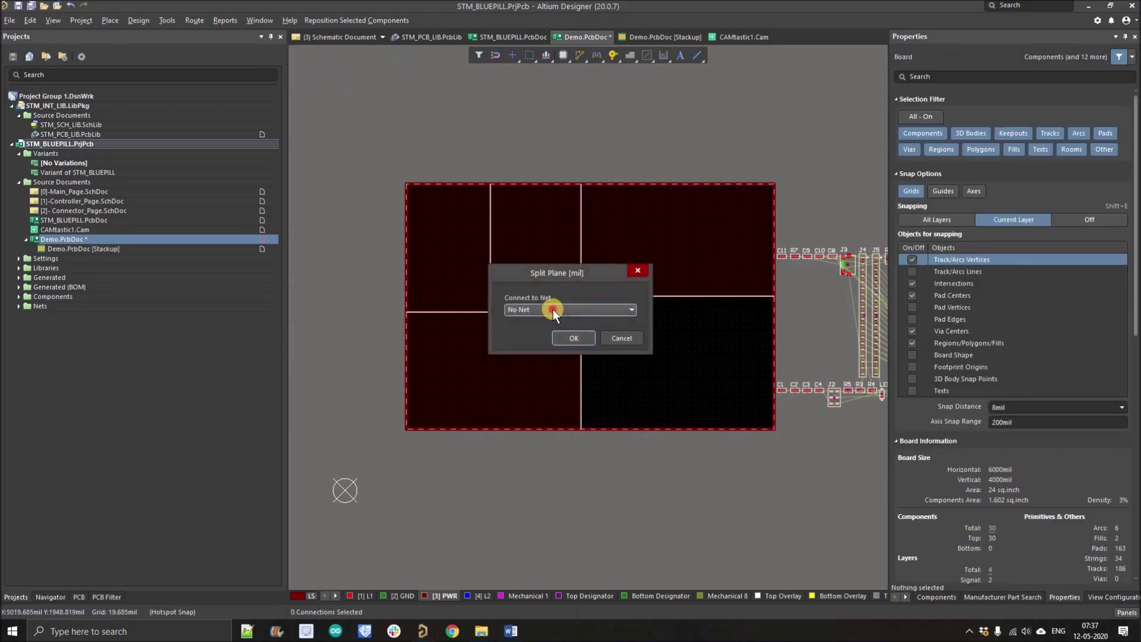
pyautogui.click(553, 309)
pyautogui.click(586, 351)
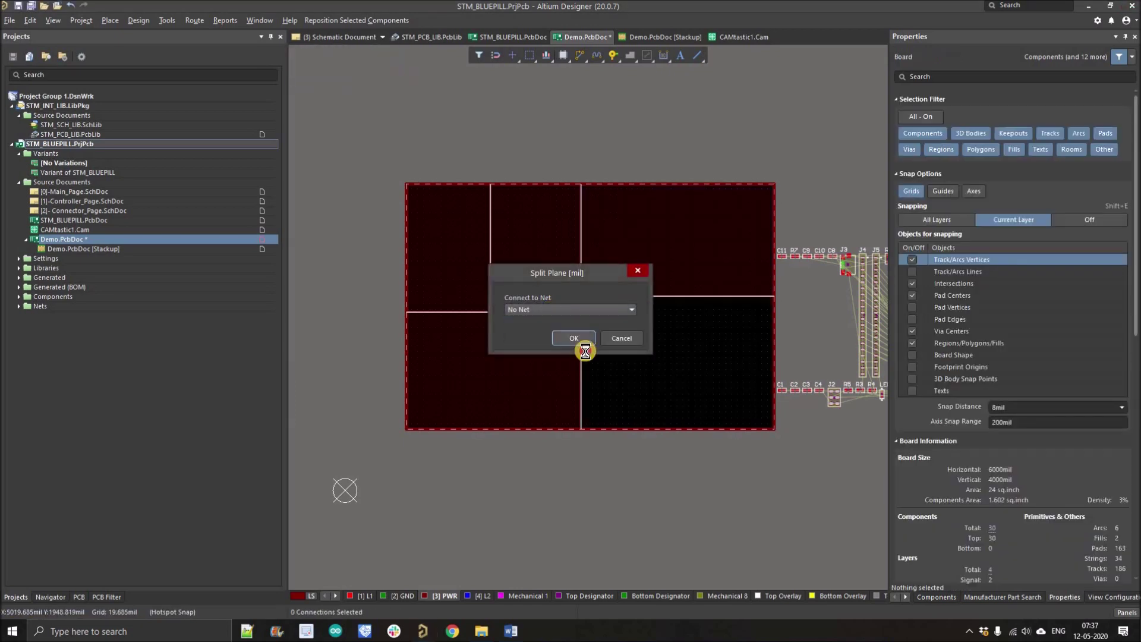
pyautogui.doubleClick(618, 369)
pyautogui.hotkey('alt', 'Down')
pyautogui.click(544, 330)
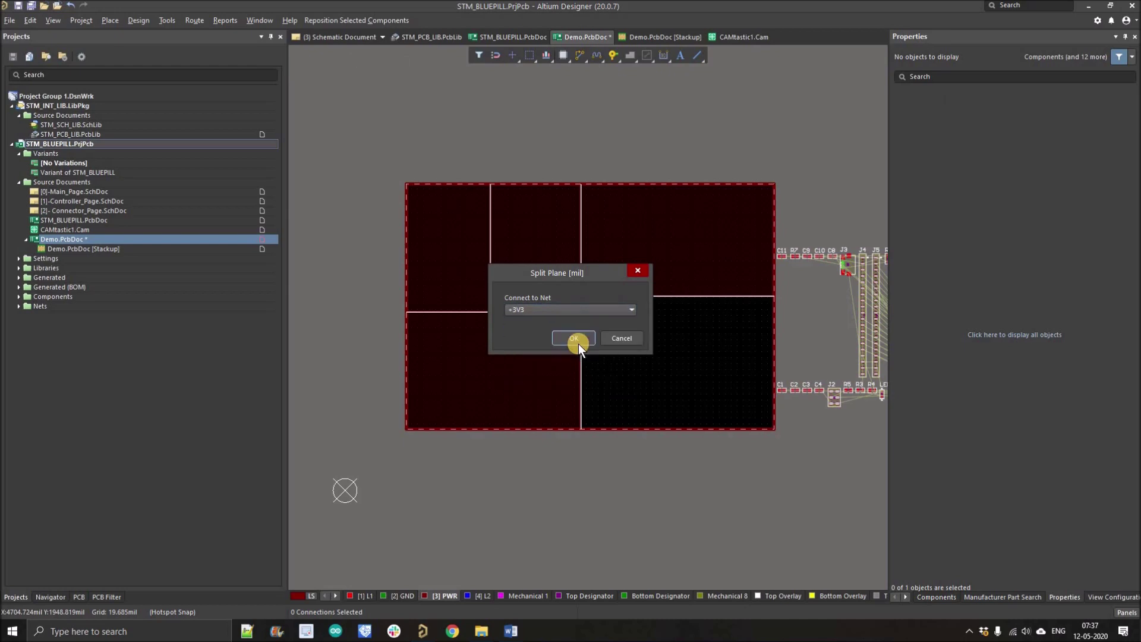
# Step: Review the extents of the net-assigned PWR plane sections by selecting them one after another
pyautogui.doubleClick(450, 269)
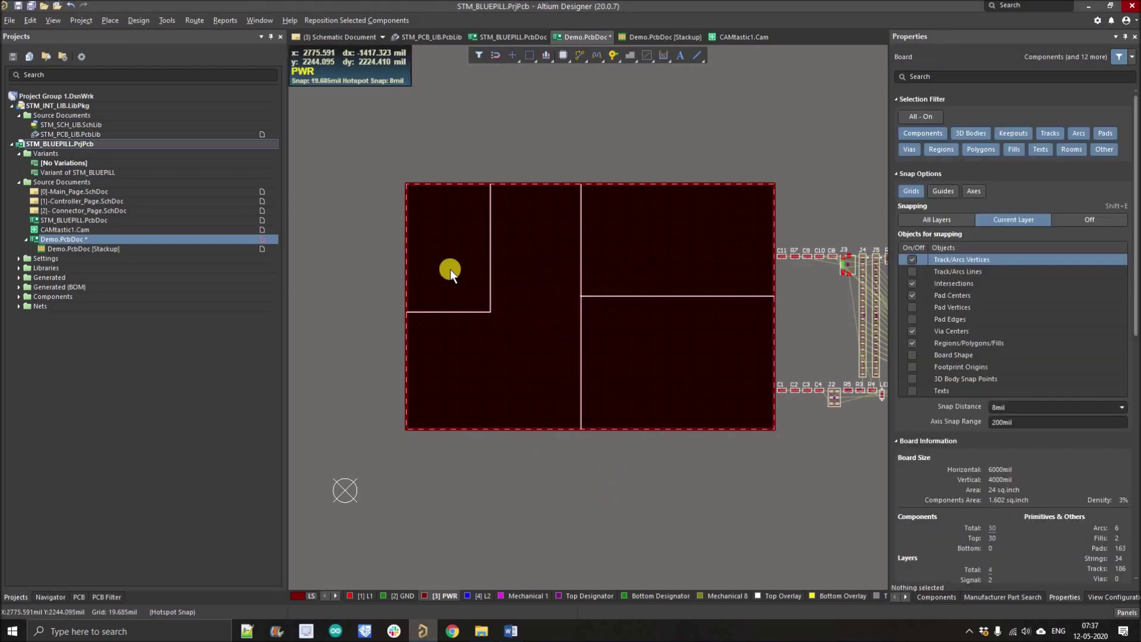
pyautogui.click(475, 356)
pyautogui.click(615, 278)
pyautogui.click(634, 366)
pyautogui.click(512, 401)
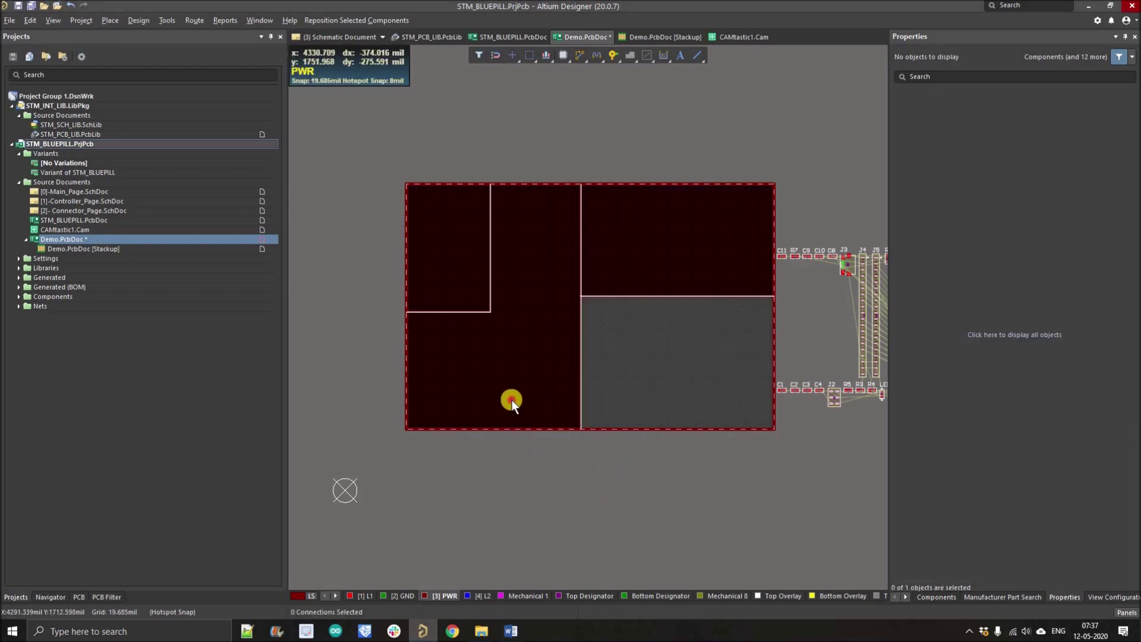
pyautogui.click(459, 282)
pyautogui.click(620, 284)
pyautogui.click(531, 357)
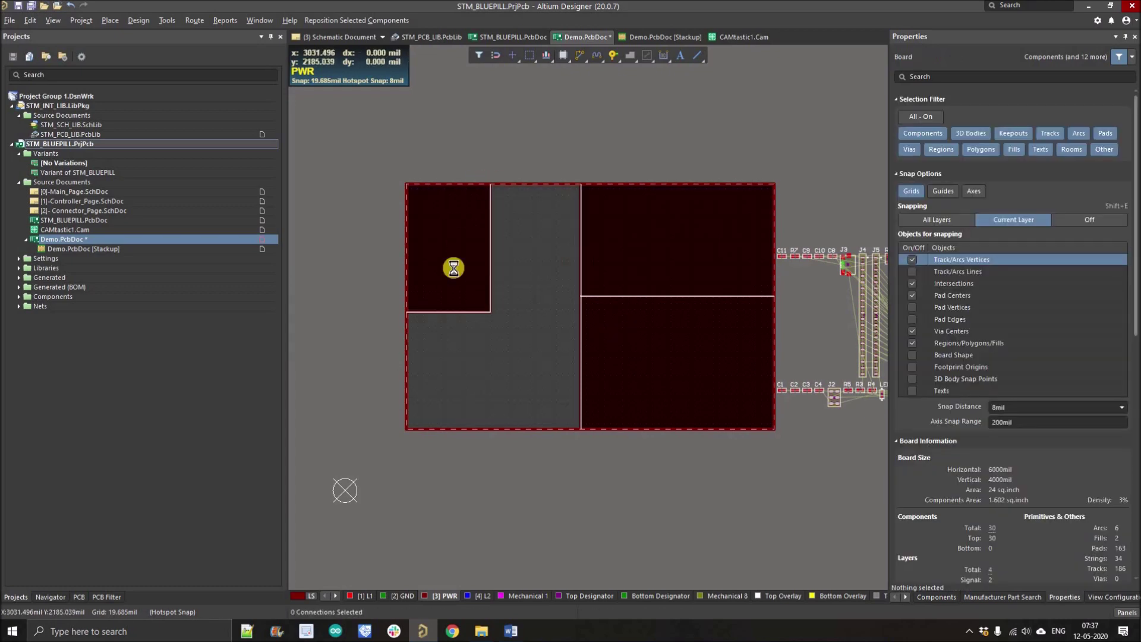
# Step: Start placing a via and set its diameter to 0.8 mm and its hole size to 0.4 mm
pyautogui.keyDown('ctrl'); pyautogui.scroll(2, 481, 133); pyautogui.keyUp('ctrl')
pyautogui.press('Escape')
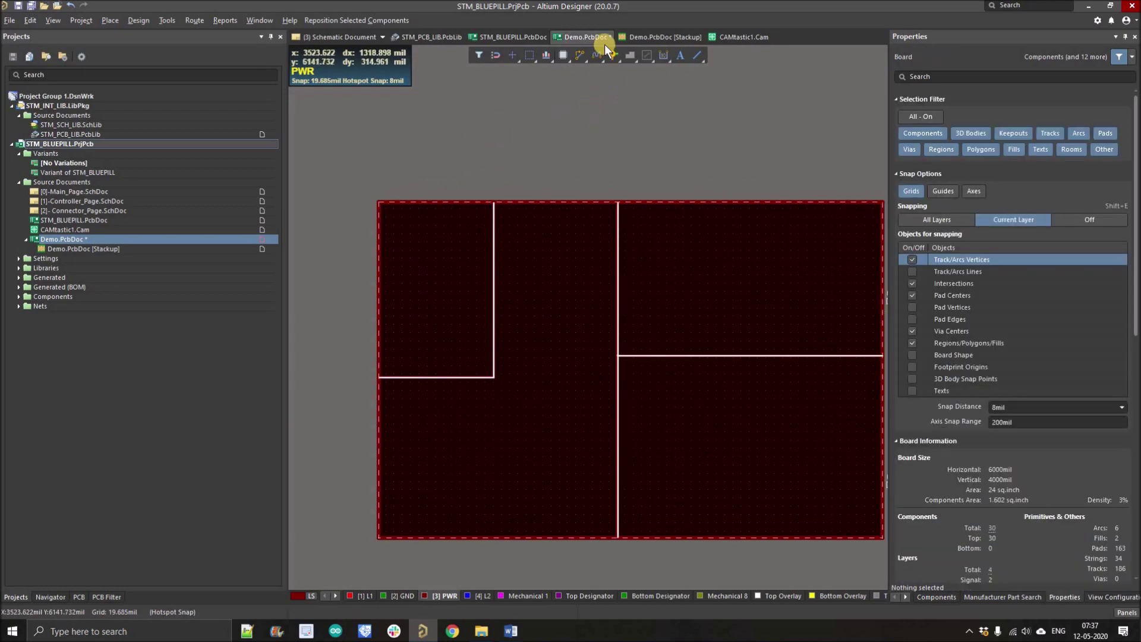
pyautogui.click(611, 52)
pyautogui.keyDown('ctrl'); pyautogui.scroll(2, 443, 250); pyautogui.keyUp('ctrl')
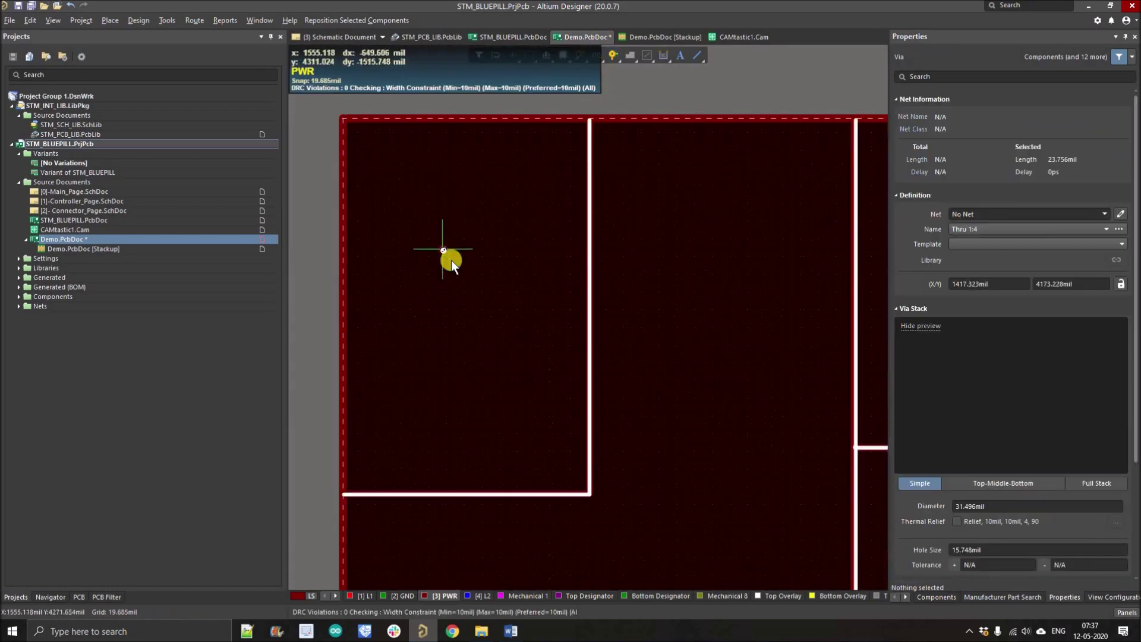
pyautogui.press('Tab')
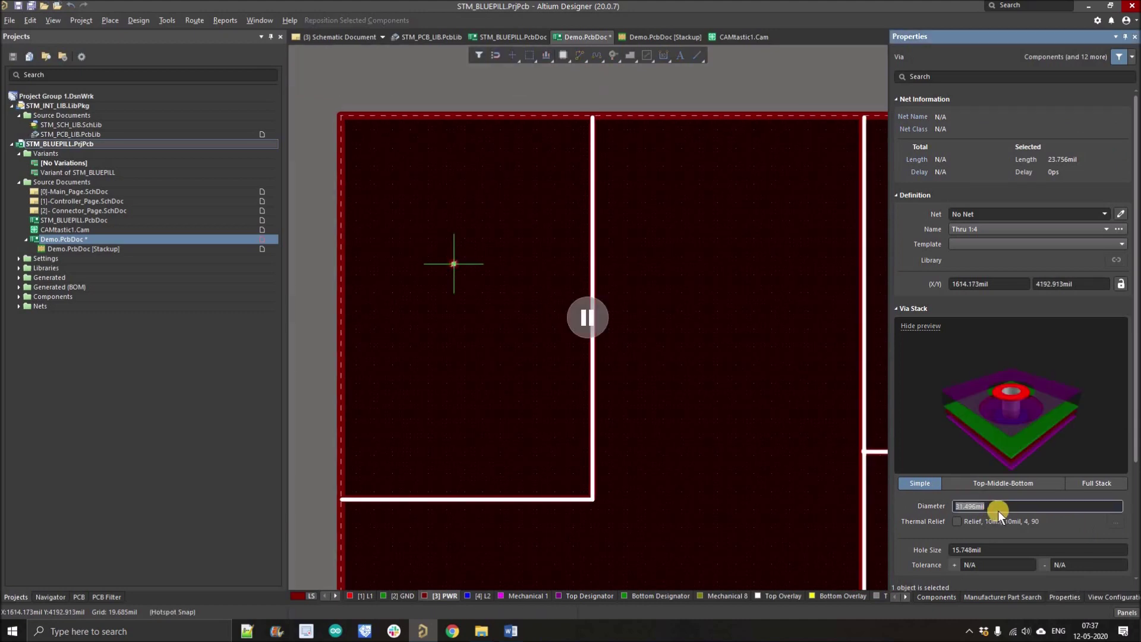
pyautogui.scroll(-4, 1123, 526)
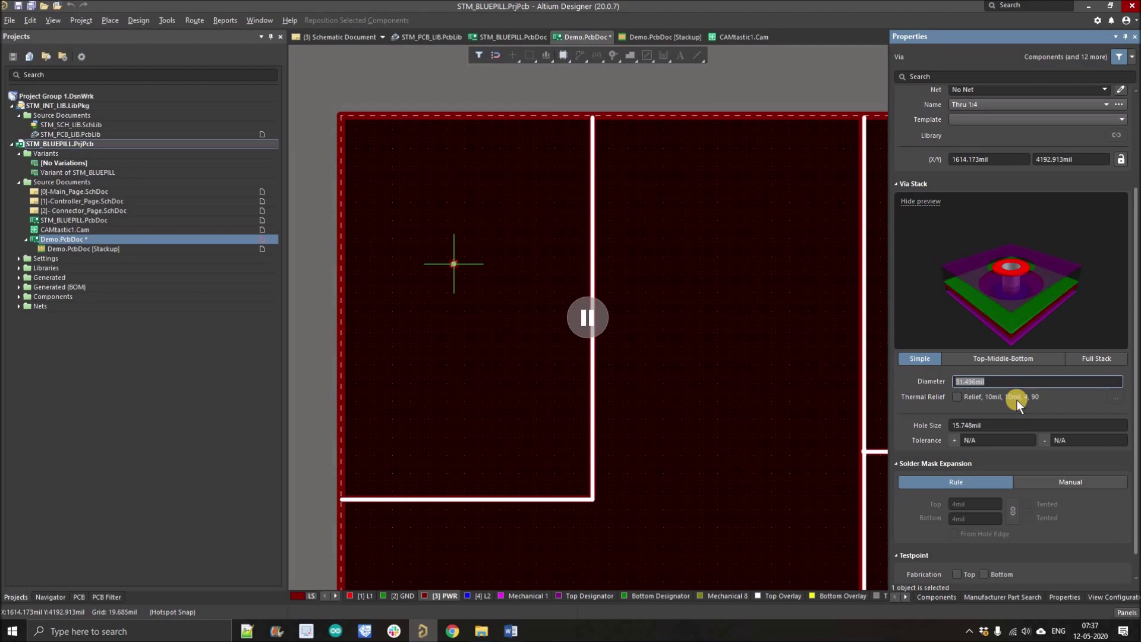
pyautogui.write('0.8MM')
pyautogui.click(1007, 422)
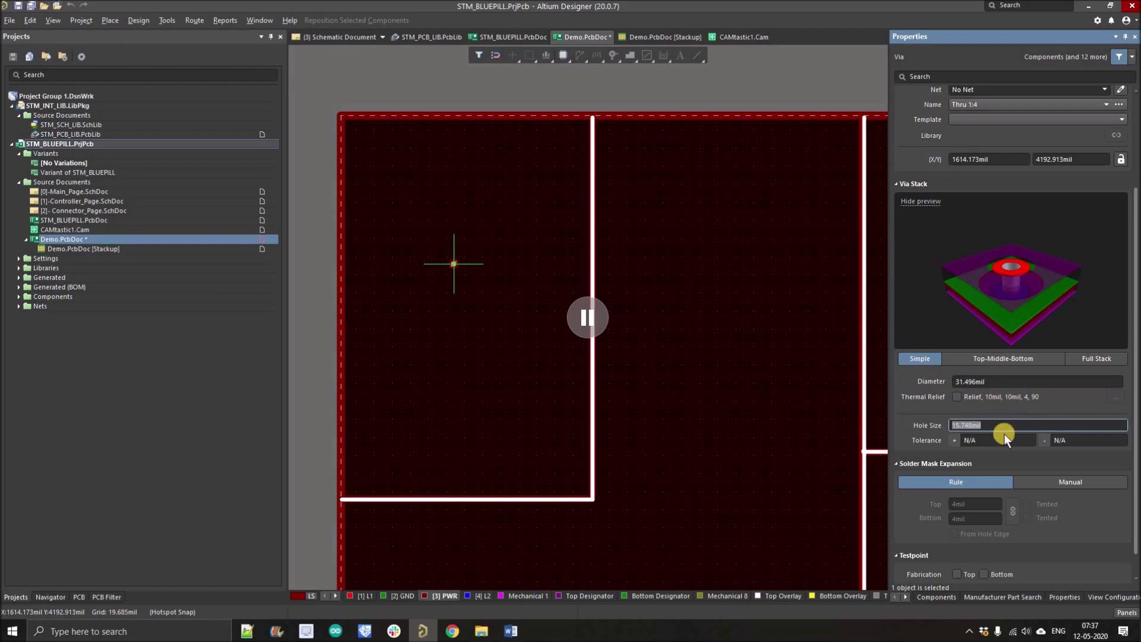
pyautogui.write('0.4MM')
pyautogui.press('Return')
# Step: Place one via inside the upper-left box section of the PWR plane and end via placement
pyautogui.keyDown('ctrl'); pyautogui.scroll(6, 428, 219); pyautogui.keyUp('ctrl')
pyautogui.click(480, 237)
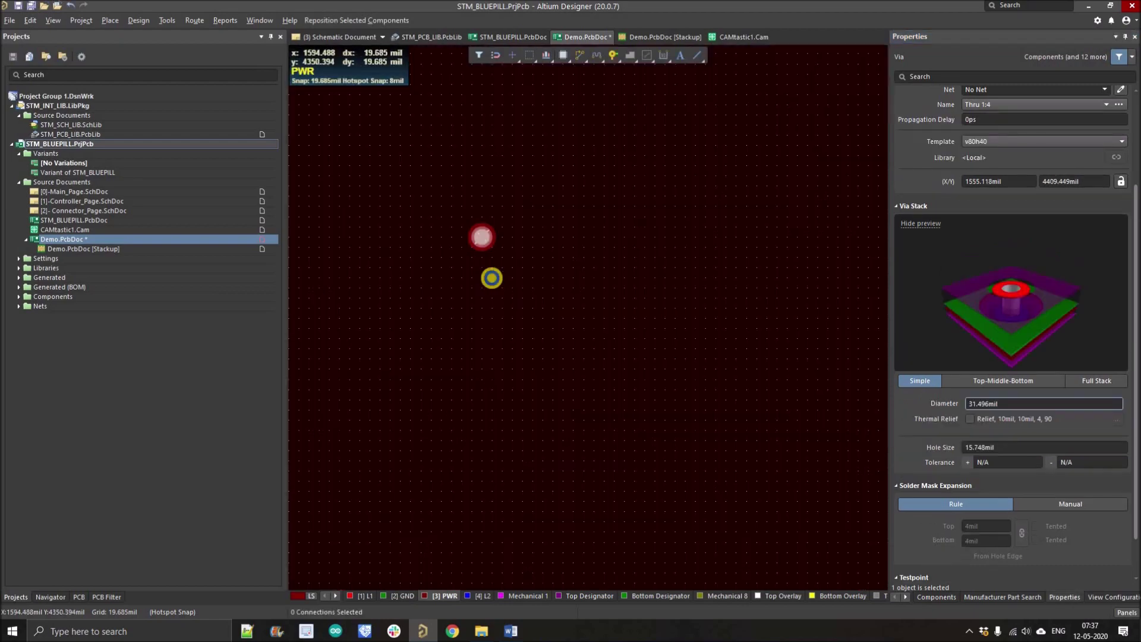
pyautogui.rightClick(492, 277)
pyautogui.keyDown('ctrl'); pyautogui.scroll(-7, 492, 278); pyautogui.keyUp('ctrl')
pyautogui.click(375, 304)
# Step: Inspect the new via on the L1 layer, including its layer span and net property
pyautogui.click(371, 594)
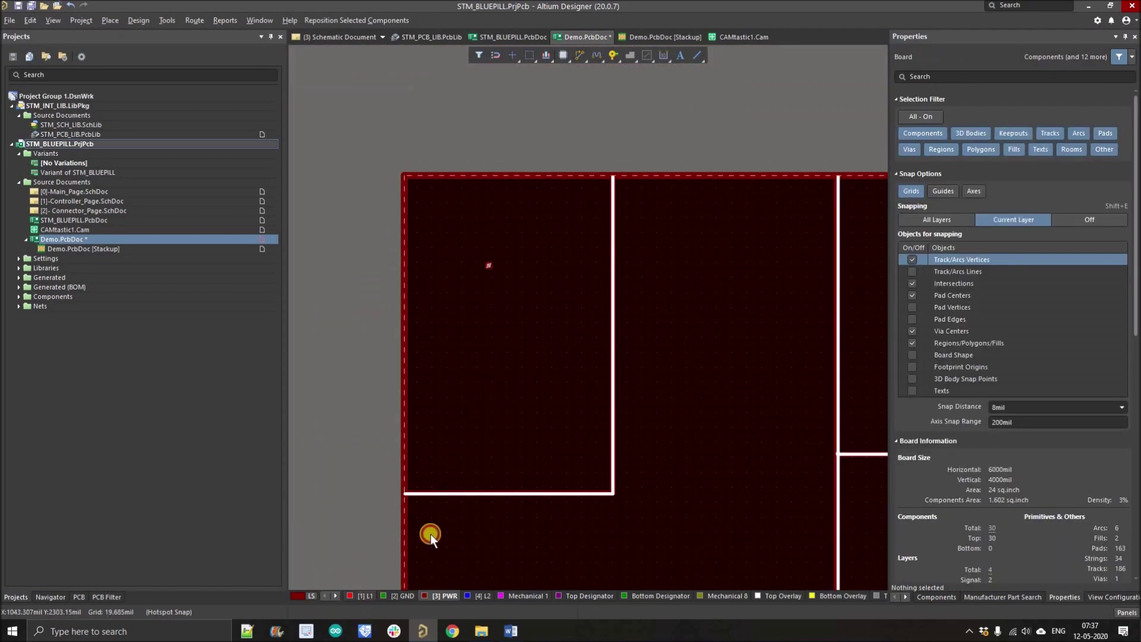
pyautogui.keyDown('ctrl'); pyautogui.scroll(5, 499, 279); pyautogui.keyUp('ctrl')
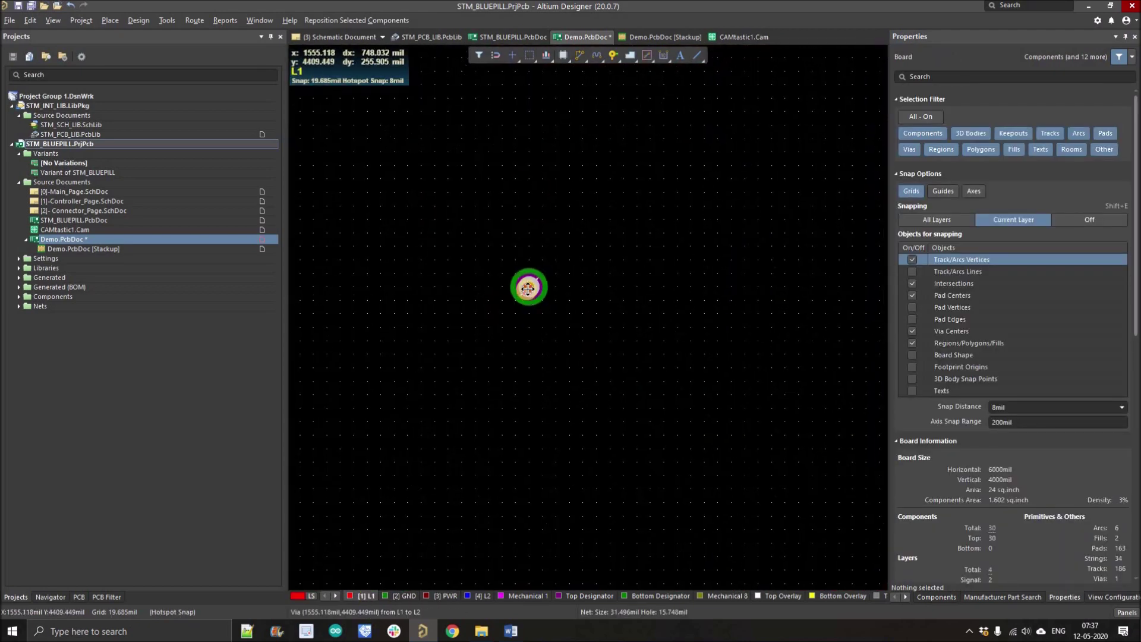
pyautogui.click(527, 291)
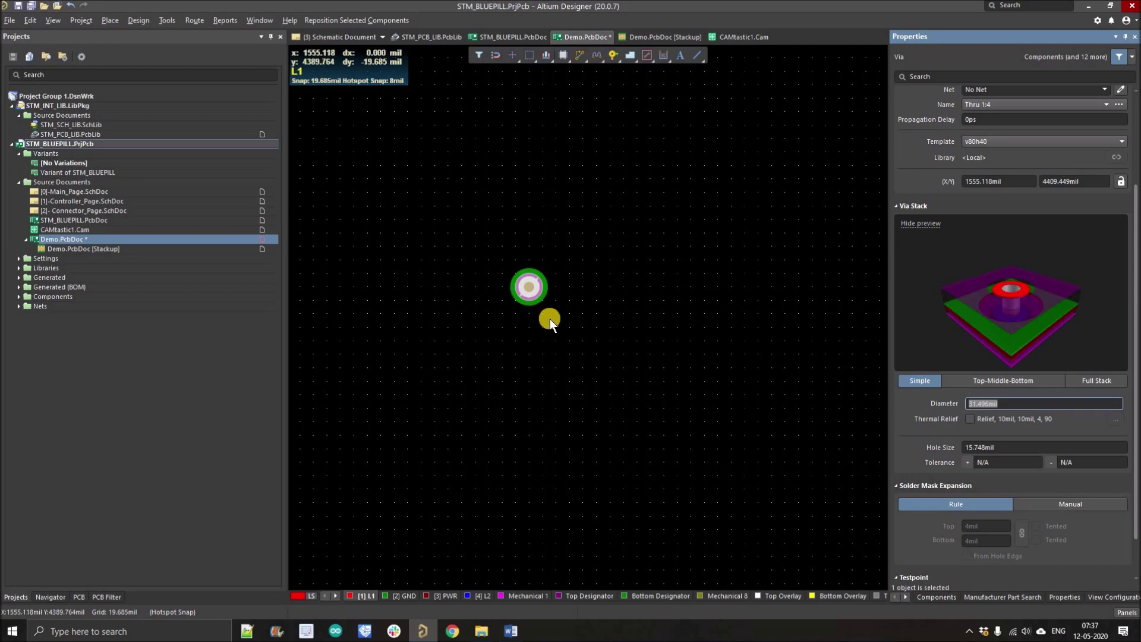
pyautogui.click(525, 259)
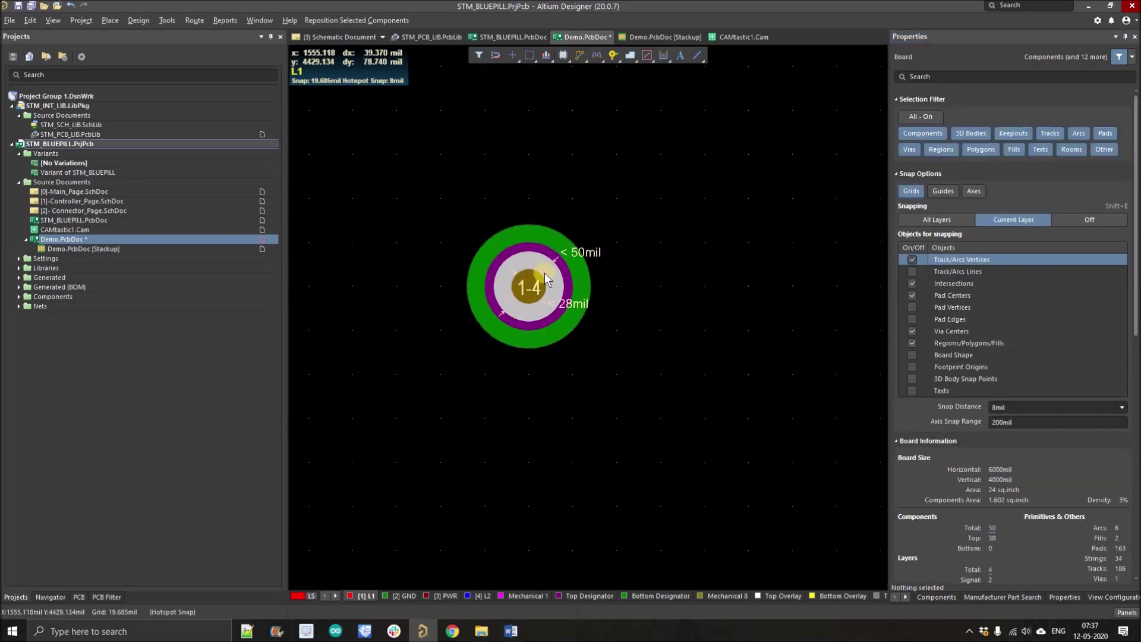
pyautogui.click(528, 293)
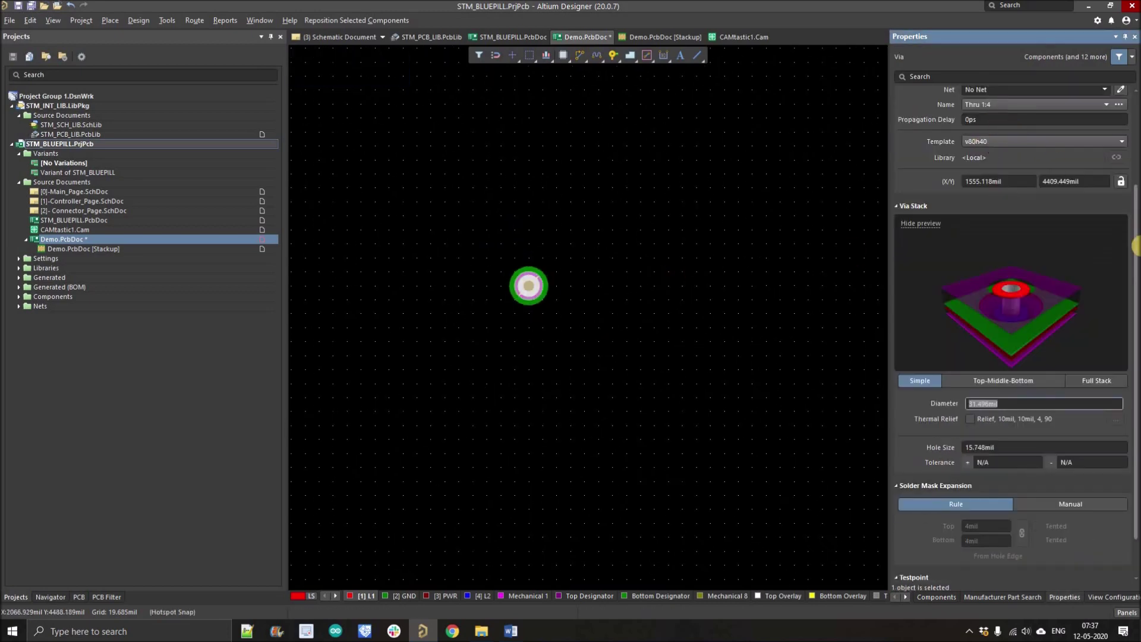
pyautogui.scroll(3, 1106, 184)
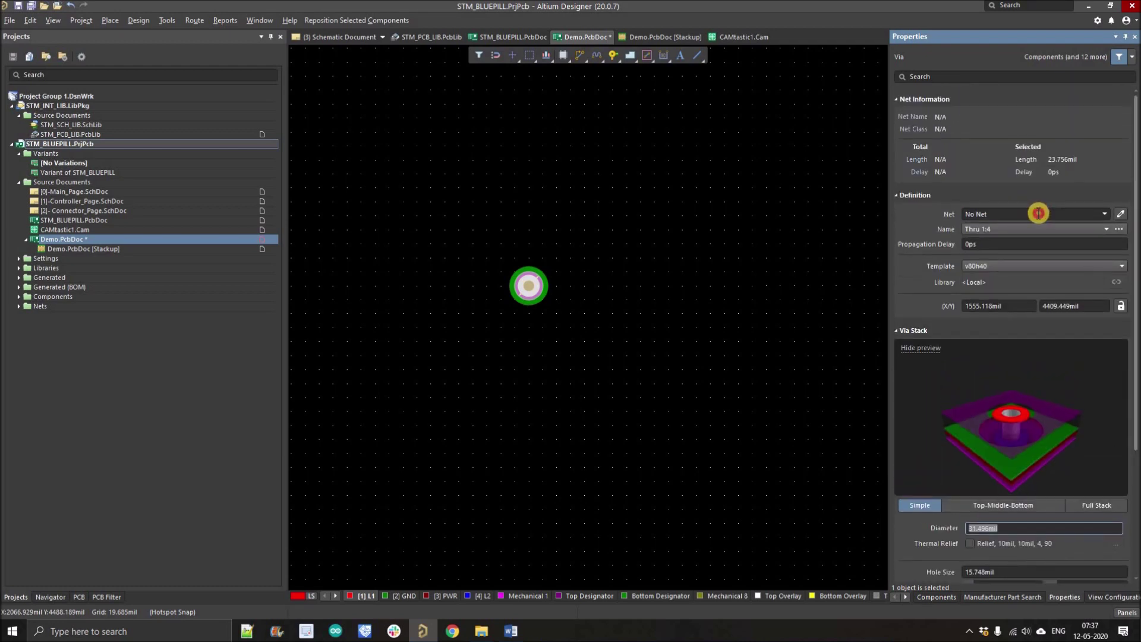
pyautogui.click(1039, 214)
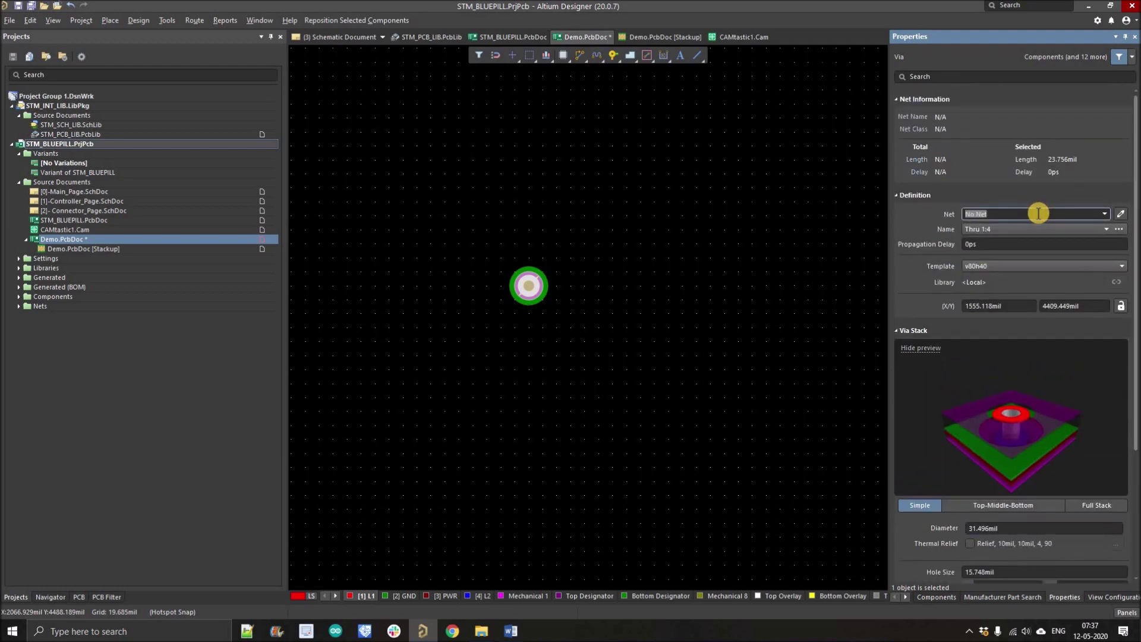
pyautogui.click(704, 253)
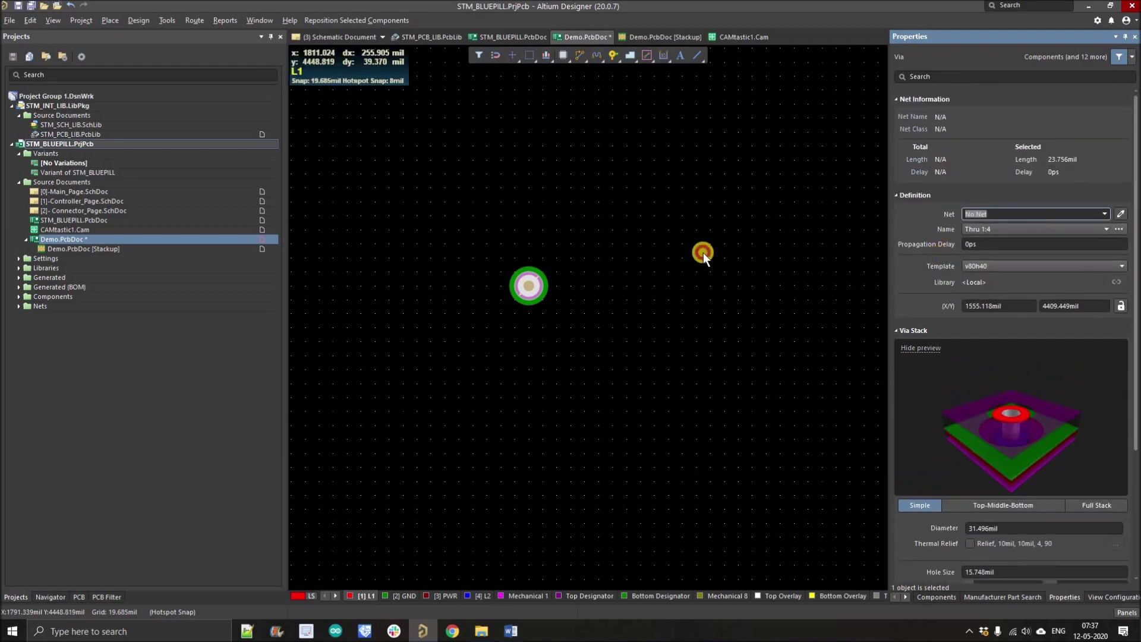
# Step: Check which net the upper-left PWR plane section uses and assign the via inside it to the +12V net
pyautogui.moveTo(637, 213); pyautogui.dragTo(530, 448, button='middle')
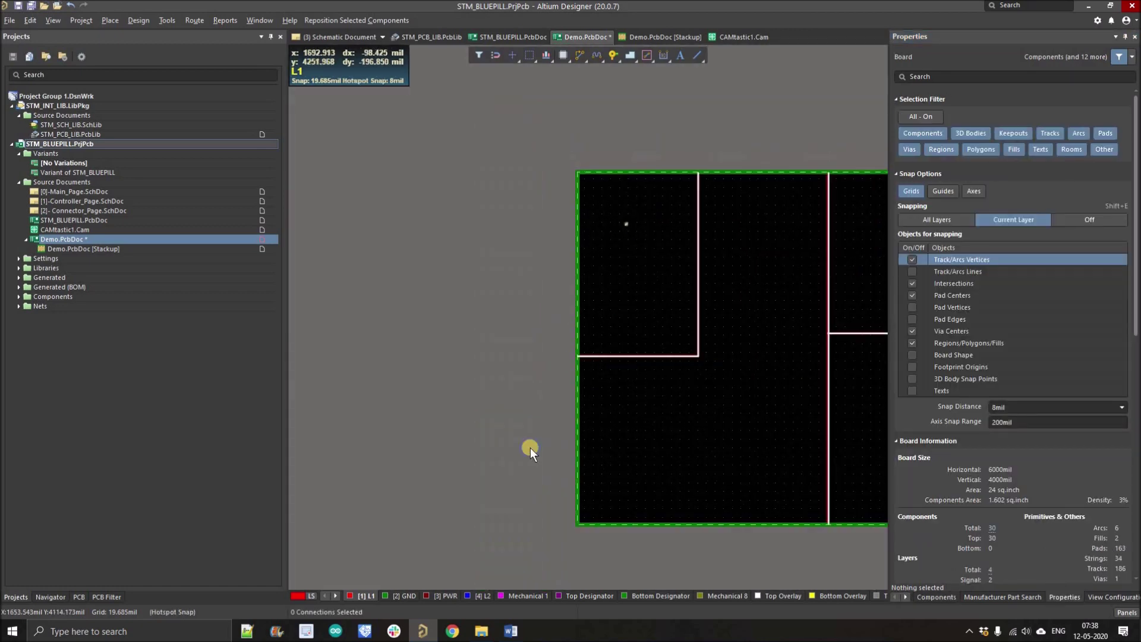
pyautogui.click(437, 595)
pyautogui.doubleClick(587, 306)
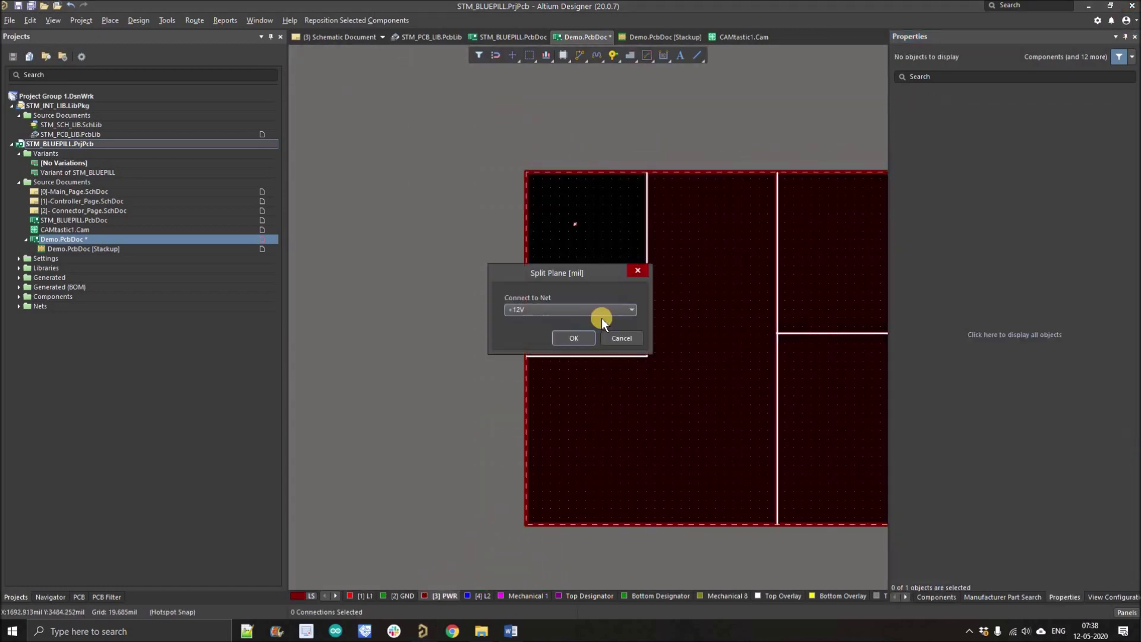
pyautogui.keyDown('ctrl'); pyautogui.scroll(4, 574, 200); pyautogui.keyUp('ctrl')
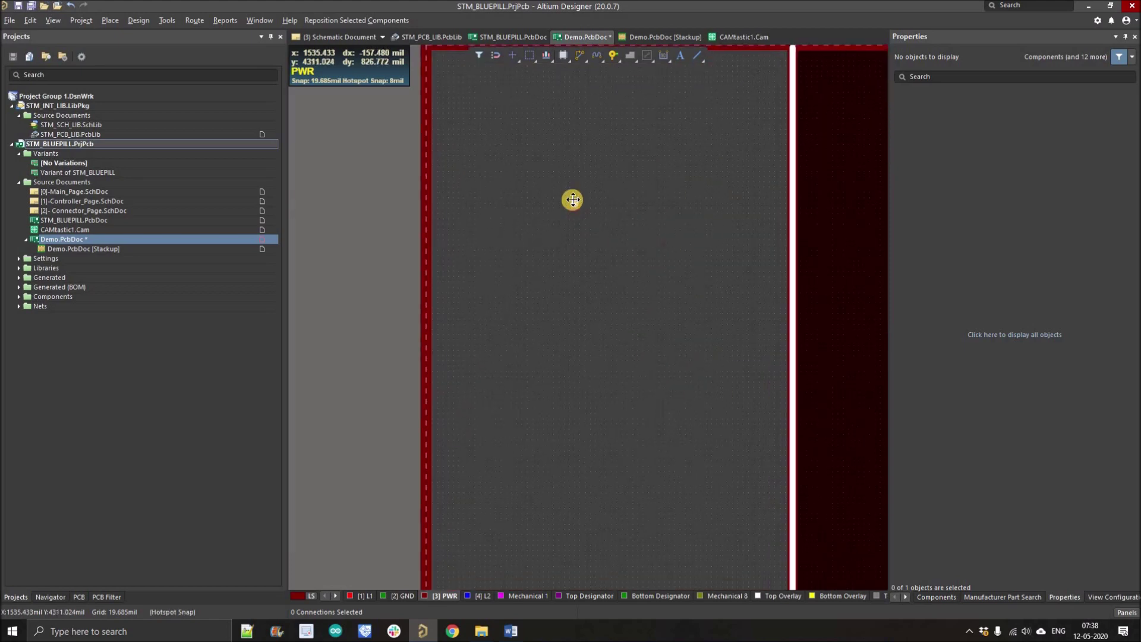
pyautogui.click(575, 202)
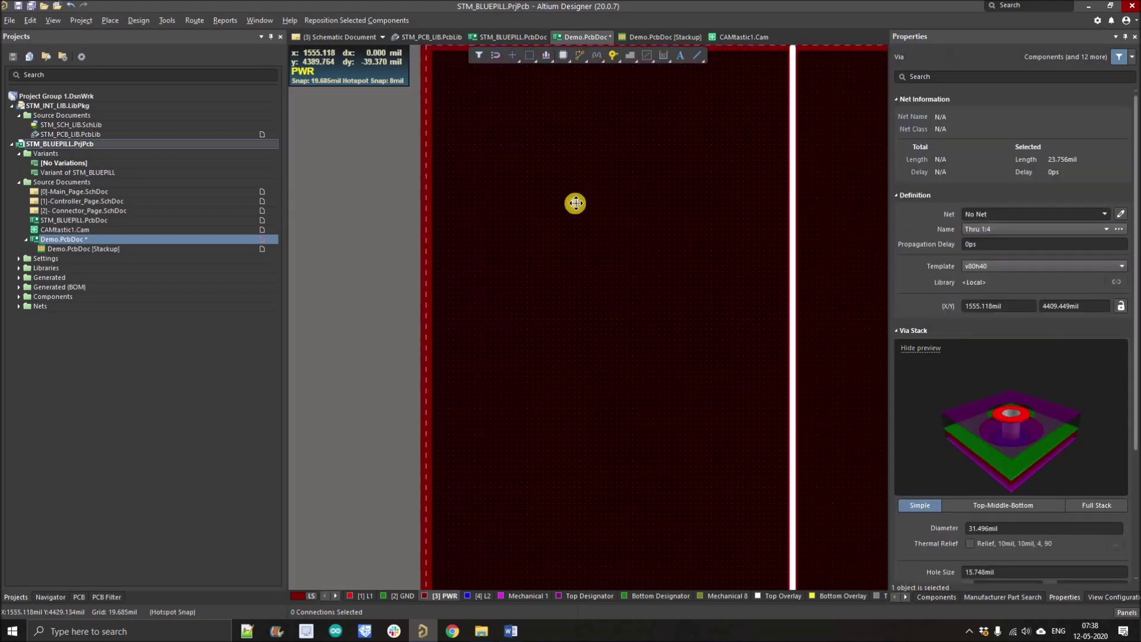
pyautogui.click(1001, 215)
pyautogui.write('+')
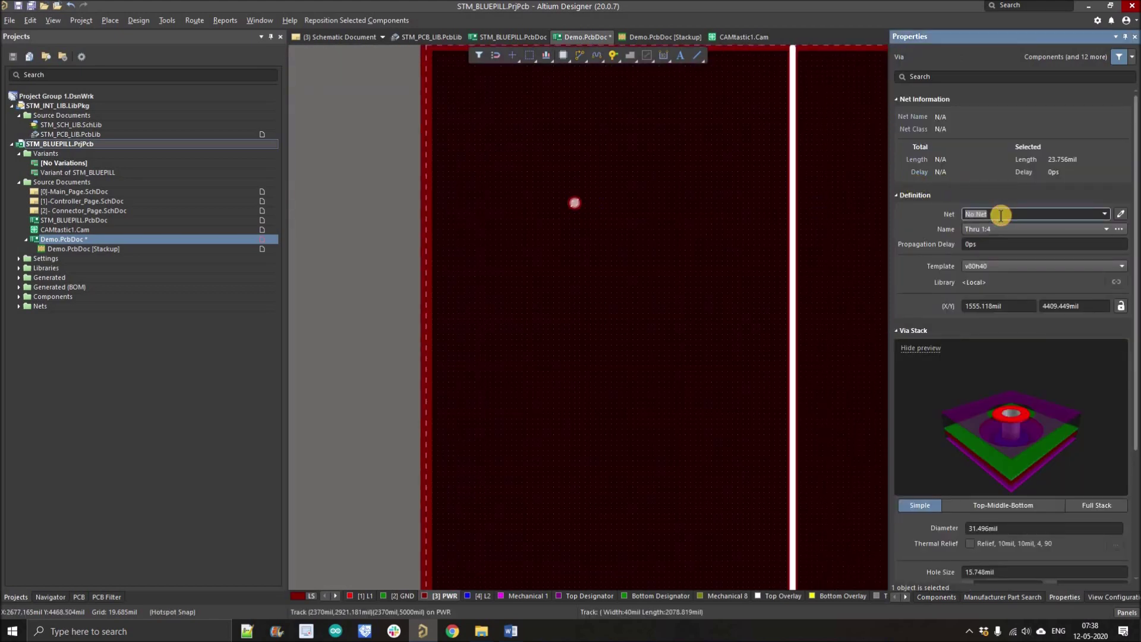
pyautogui.write('12V')
pyautogui.press('Return')
# Step: Examine how the +12V via connects to the surrounding upper-left section of the PWR plane
pyautogui.keyDown('ctrl'); pyautogui.scroll(2, 537, 240); pyautogui.keyUp('ctrl')
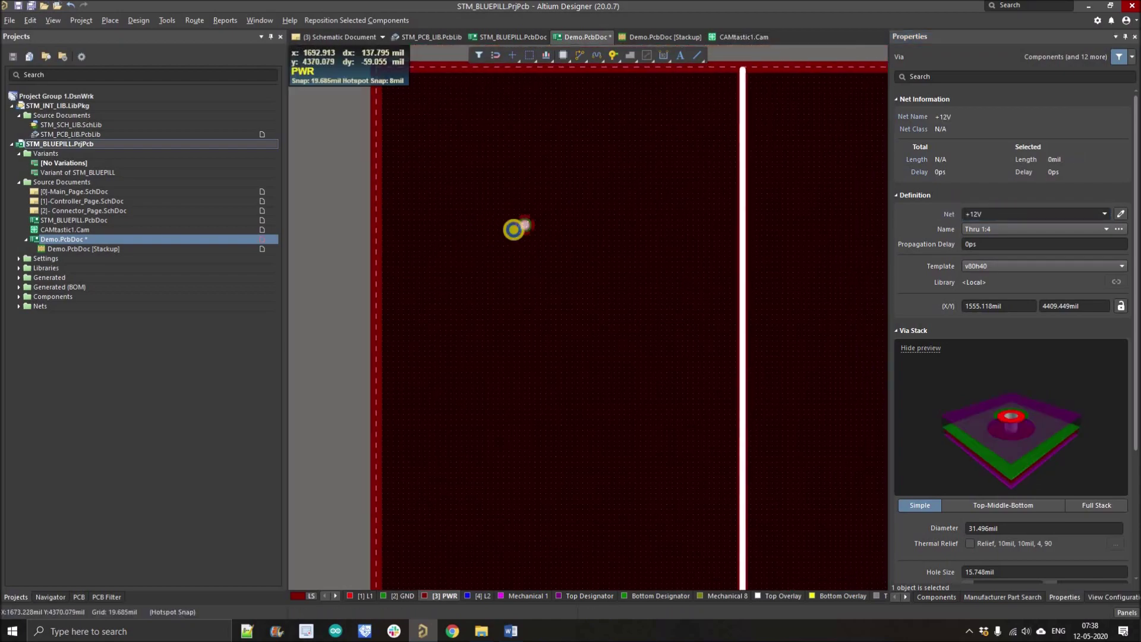
pyautogui.keyDown('ctrl'); pyautogui.scroll(1, 511, 253); pyautogui.keyUp('ctrl')
pyautogui.click(513, 250)
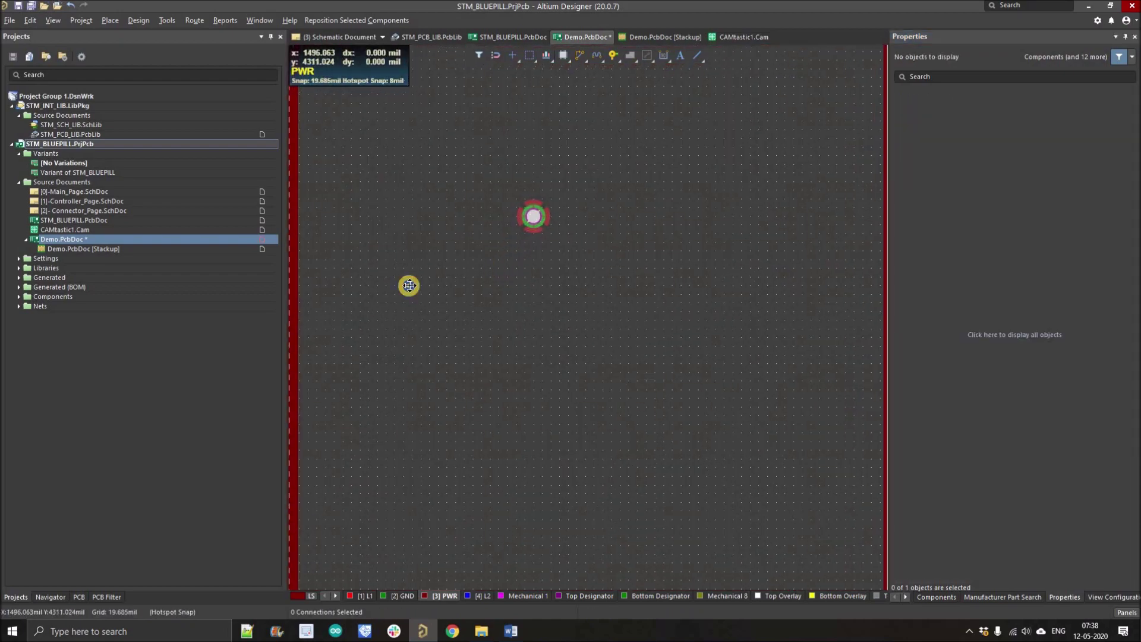
pyautogui.keyDown('ctrl'); pyautogui.scroll(-2, 491, 272); pyautogui.keyUp('ctrl')
pyautogui.click(491, 271)
pyautogui.click(519, 235)
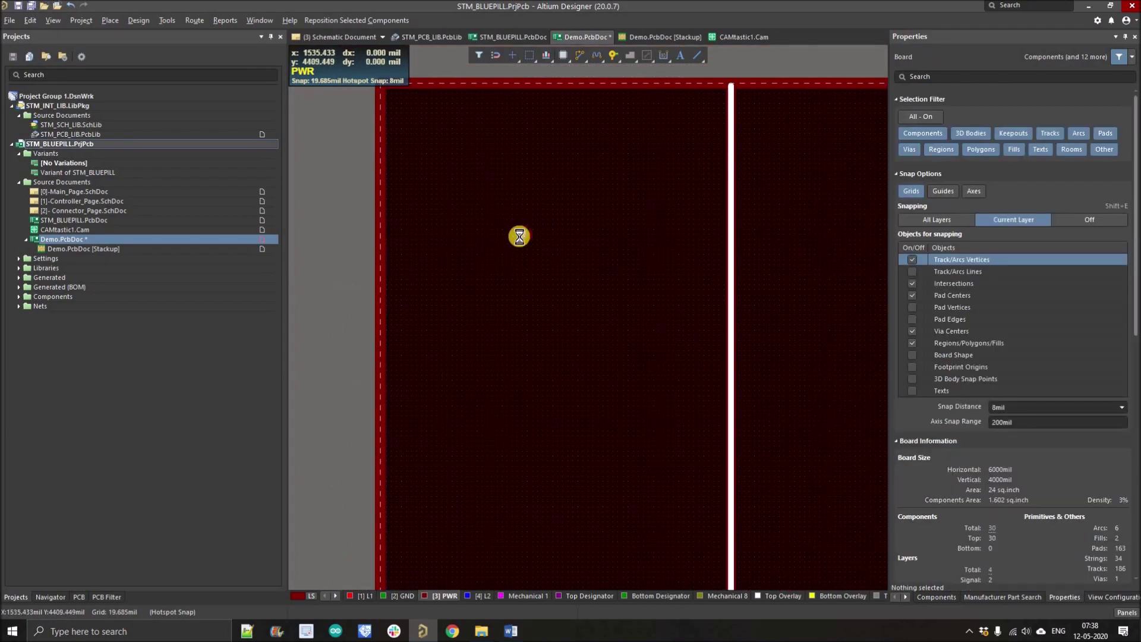
pyautogui.keyDown('ctrl'); pyautogui.scroll(-4, 532, 249); pyautogui.keyUp('ctrl')
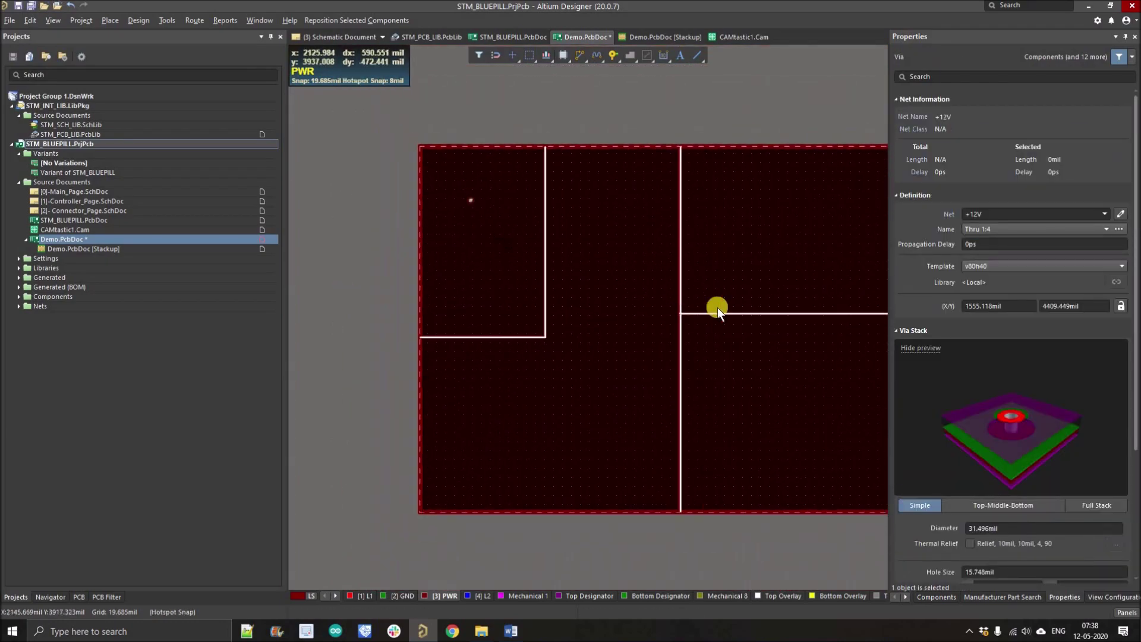
pyautogui.moveTo(611, 327); pyautogui.dragTo(598, 366, button='right')
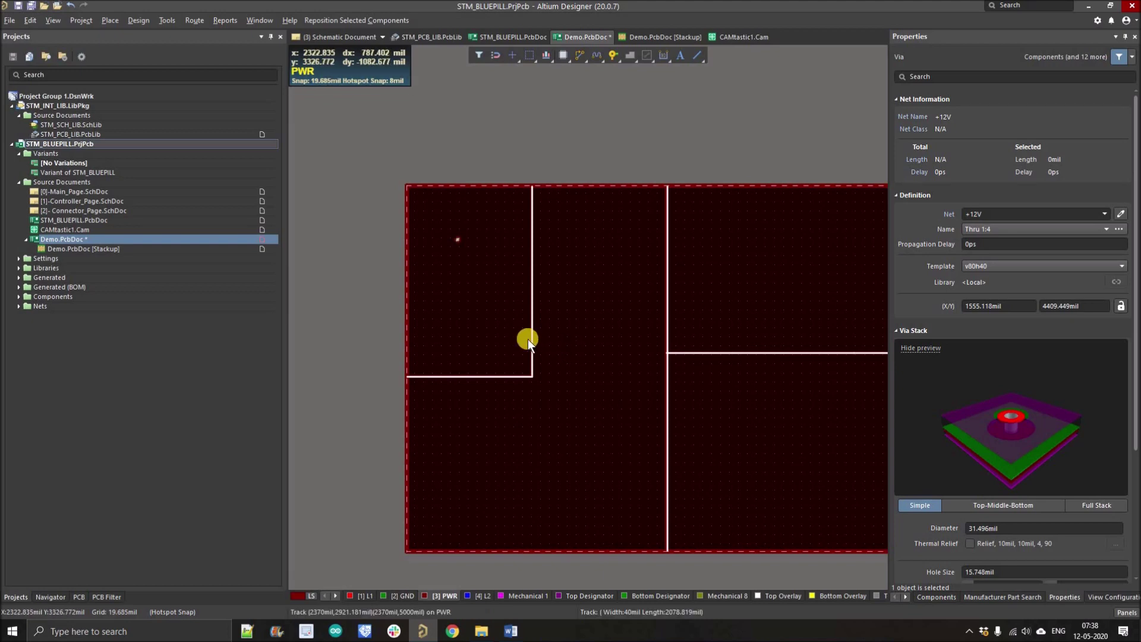
pyautogui.moveTo(528, 339); pyautogui.dragTo(519, 366, button='right')
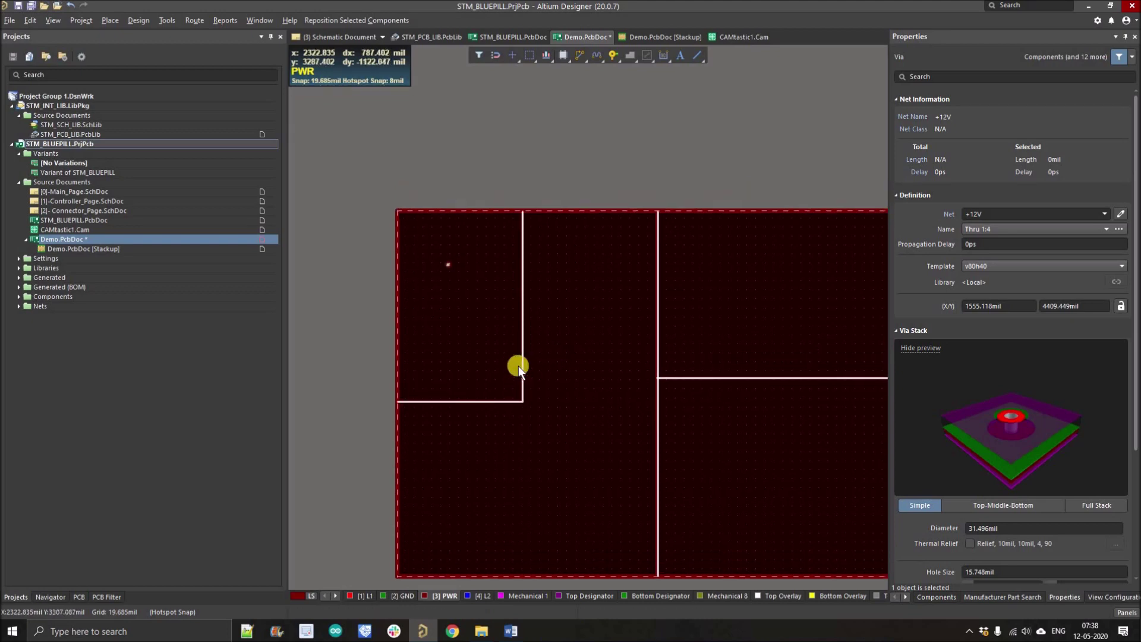